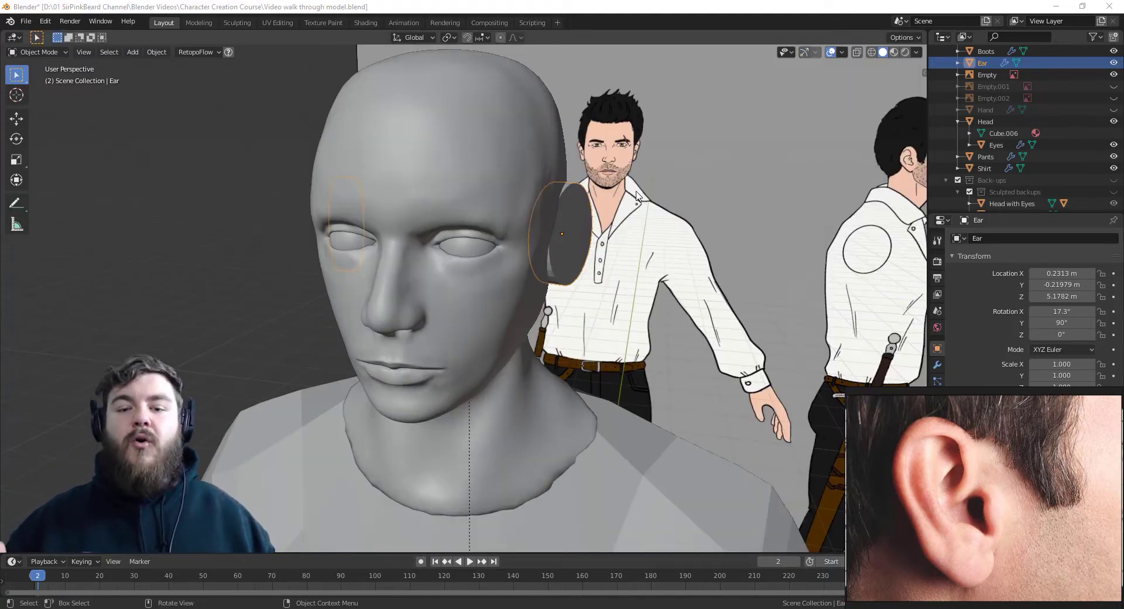
Orbit around the head to compare the flattened Ear disc with the reference sheet
middle_click_drag(545, 262, 626, 242)
middle_click_drag(544, 256, 304, 295)
middle_click_drag(575, 302, 467, 334)
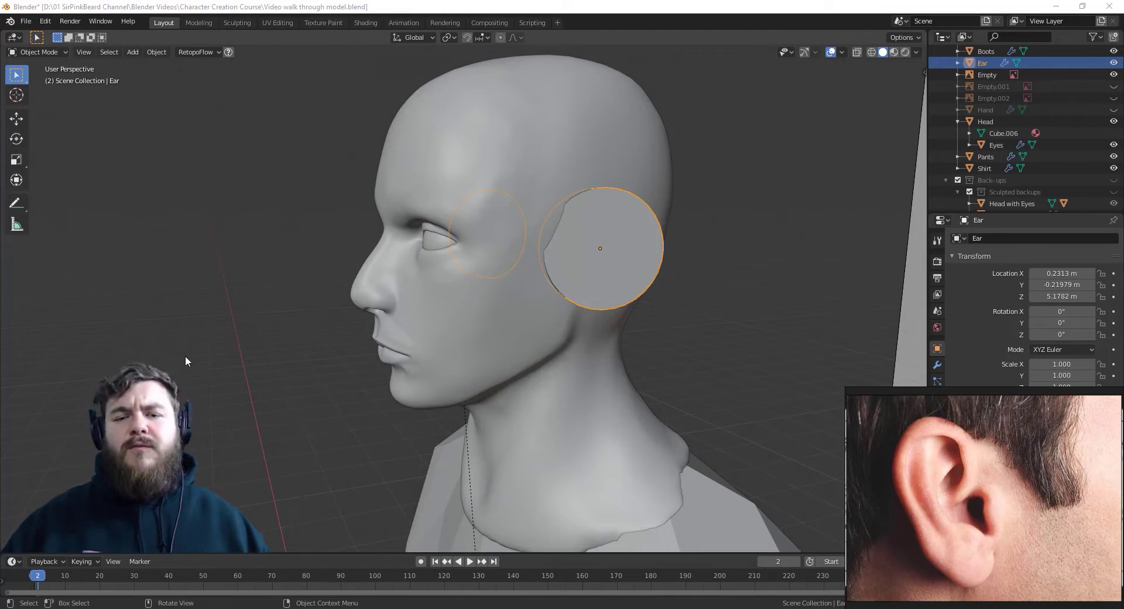
middle_click_drag(185, 356, 589, 240)
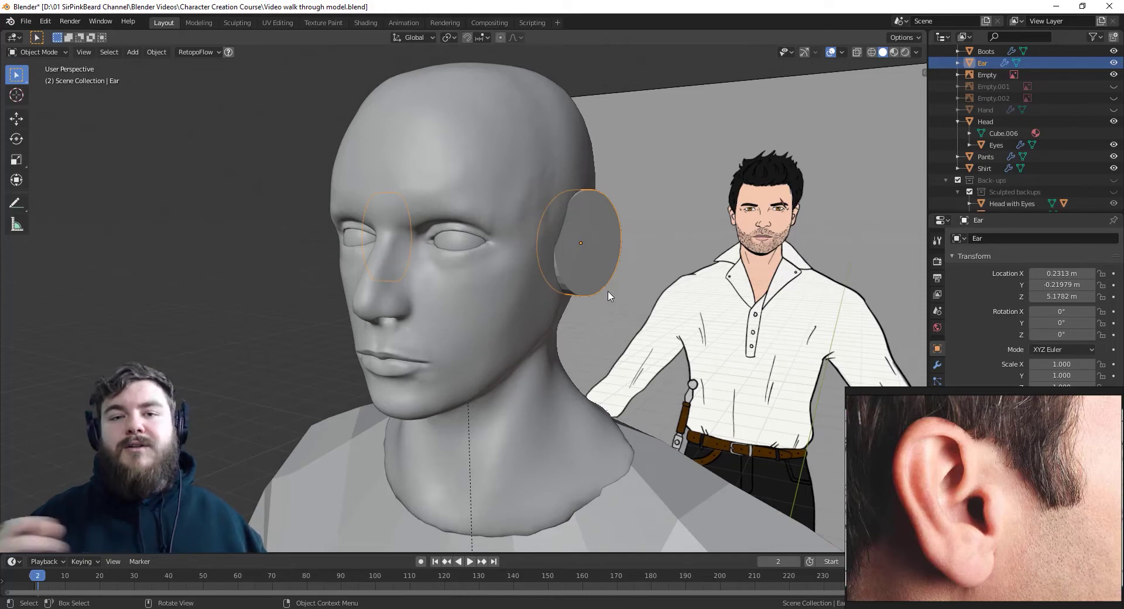
Apply the ear disc's rotation and scale to its mesh
key("ctrl+a")
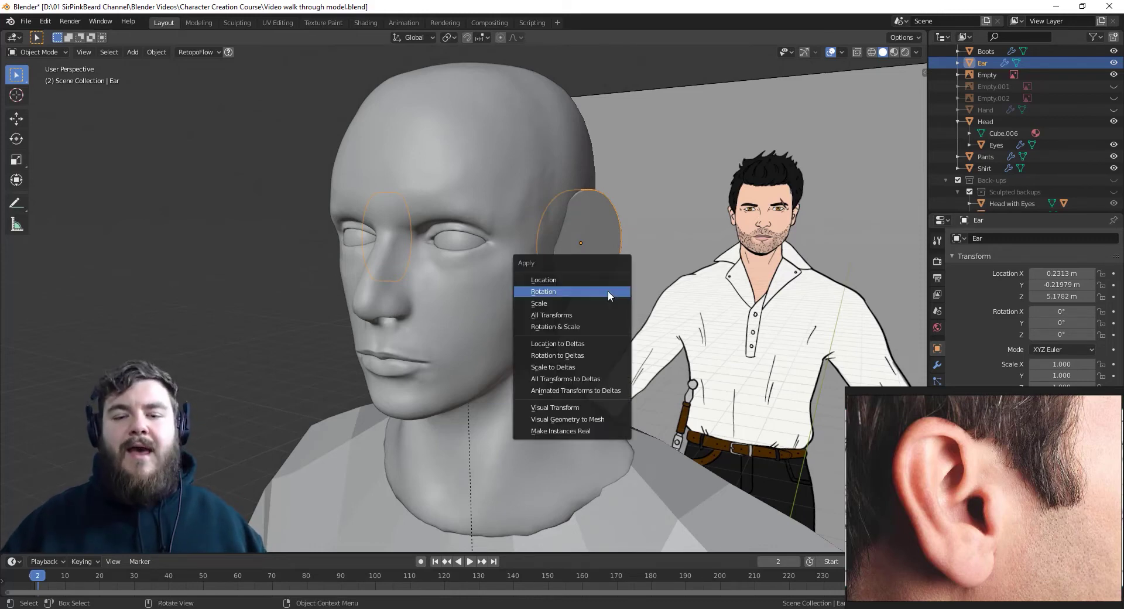
left_click(596, 291)
key("ctrl+a")
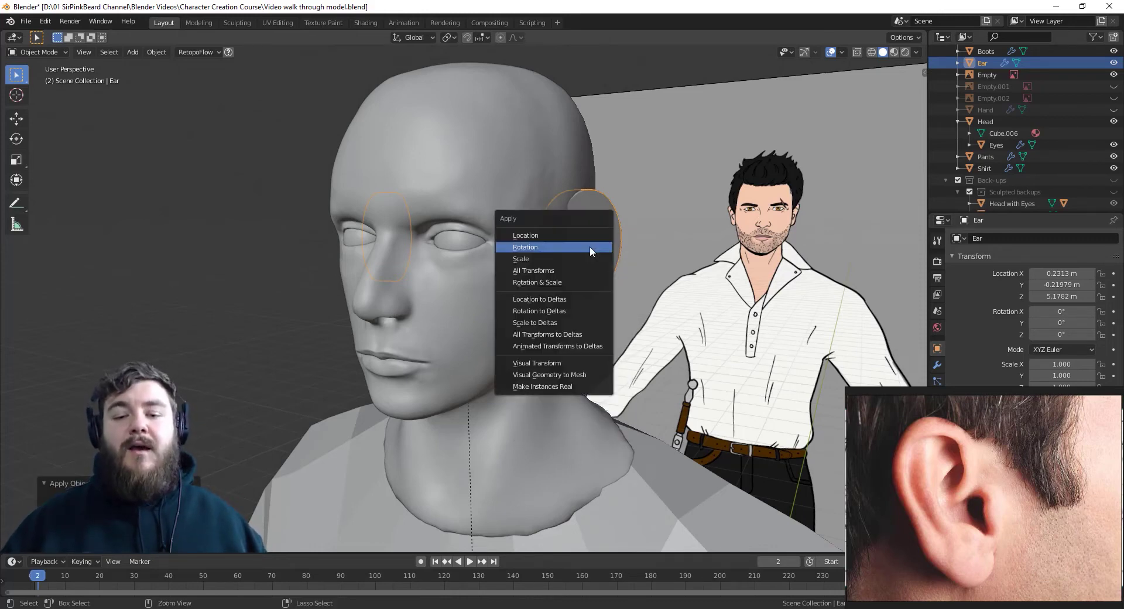
left_click(564, 260)
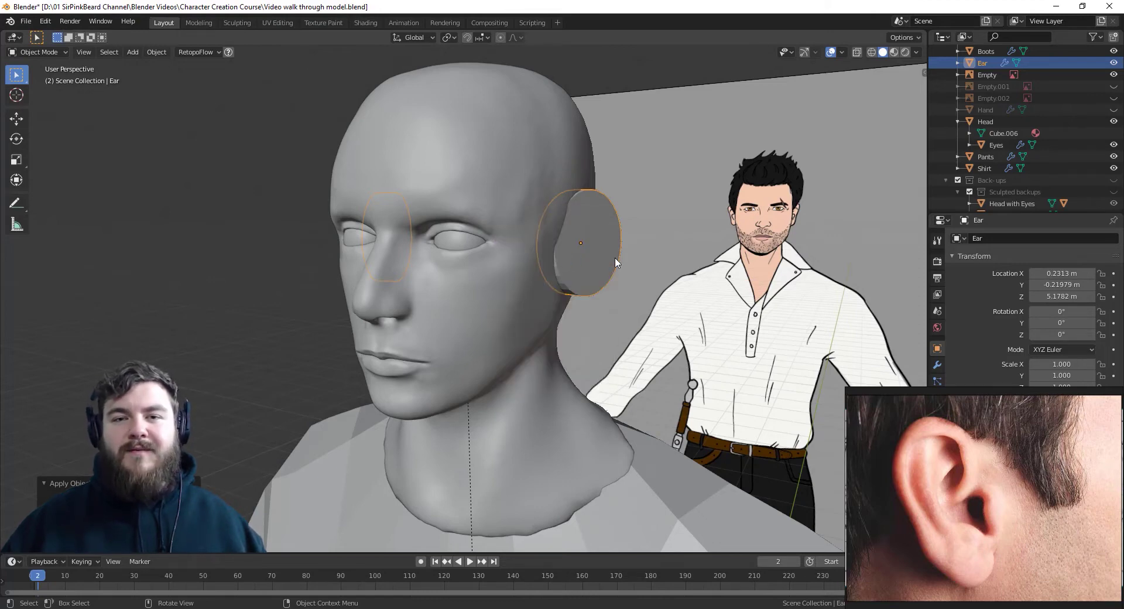
Put the Ear object into Sculpt Mode, viewed from the side
middle_click_drag(615, 263, 470, 427)
key("ctrl+Tab")
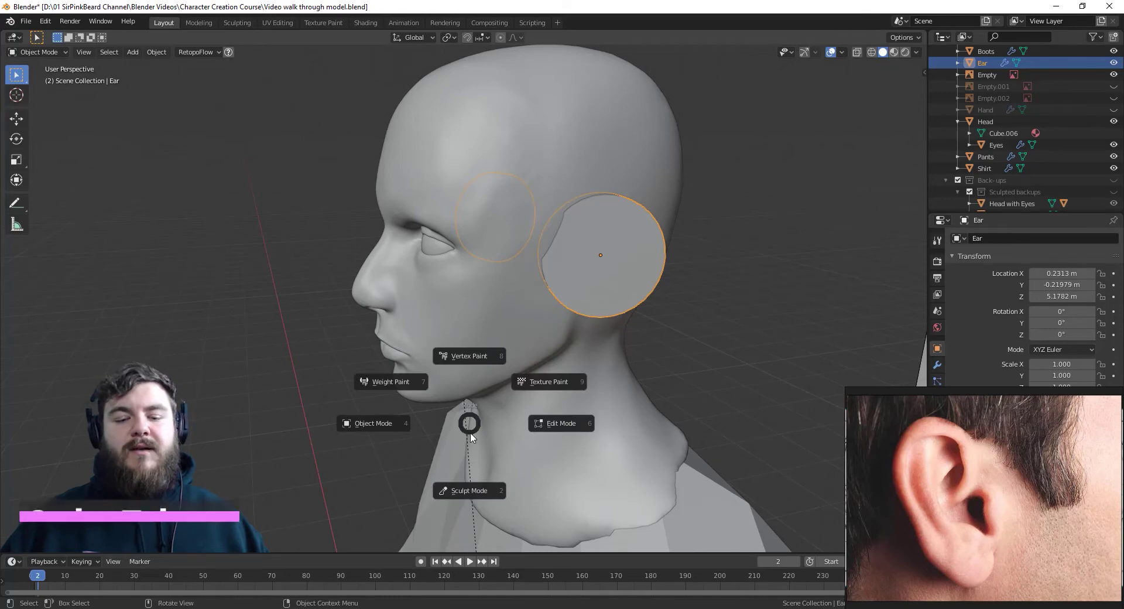
left_click(486, 494)
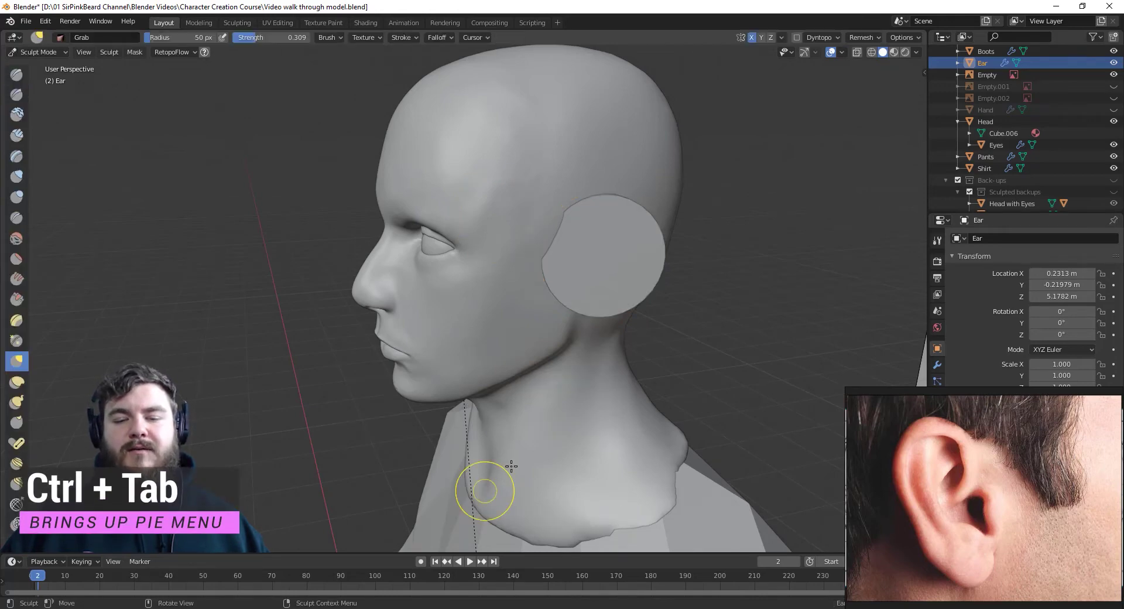
Turn off X mirror, enable Dyntopo with its settings shown, and select the Snake Hook brush
left_click(752, 37)
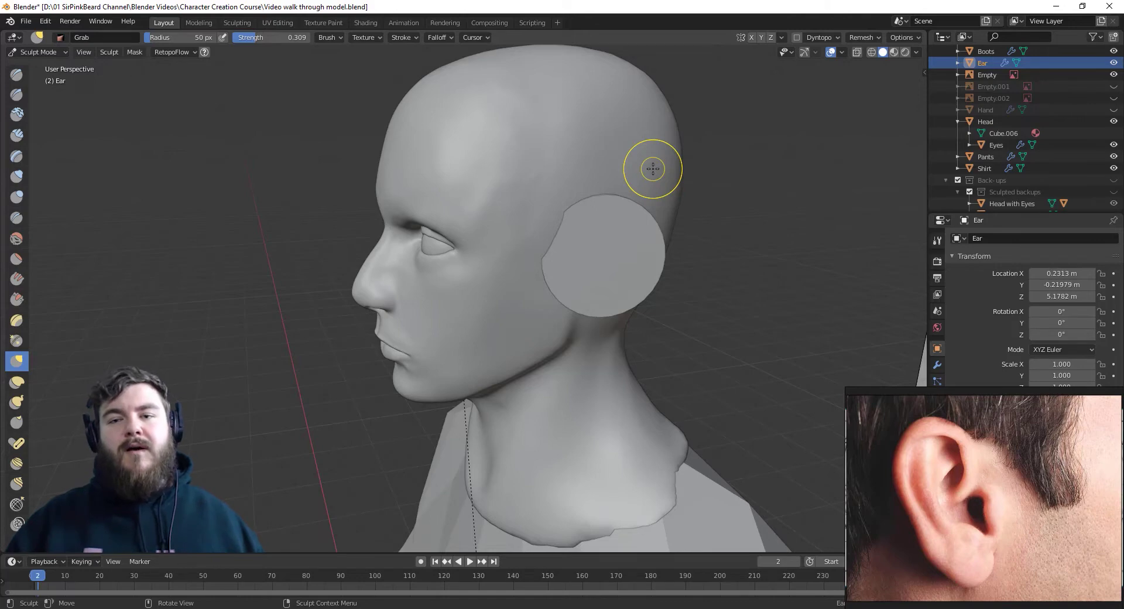
left_click(796, 38)
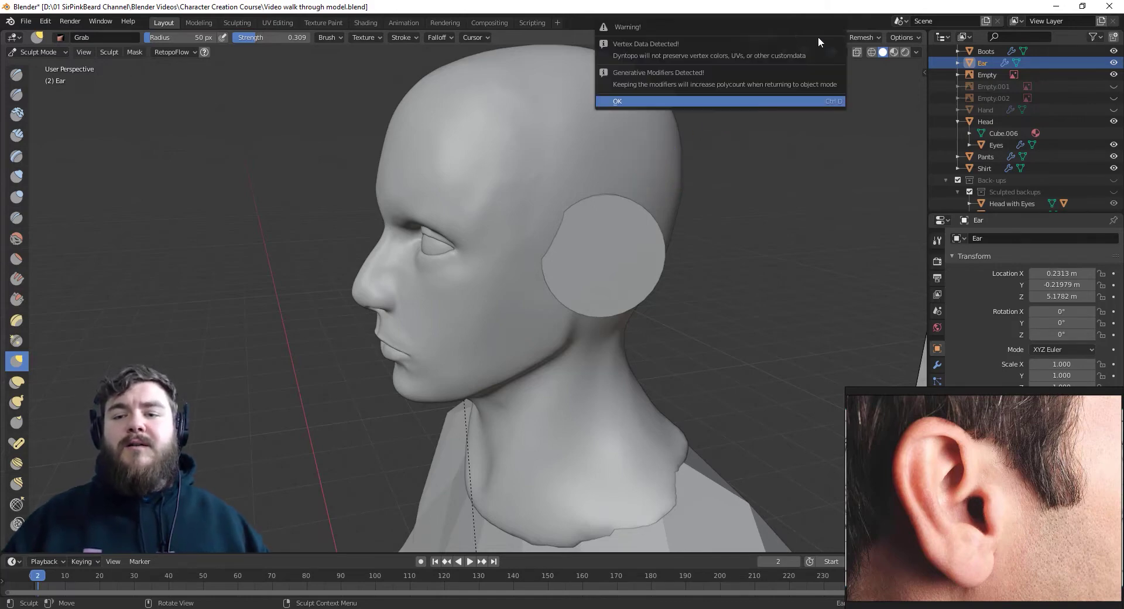
left_click(776, 101)
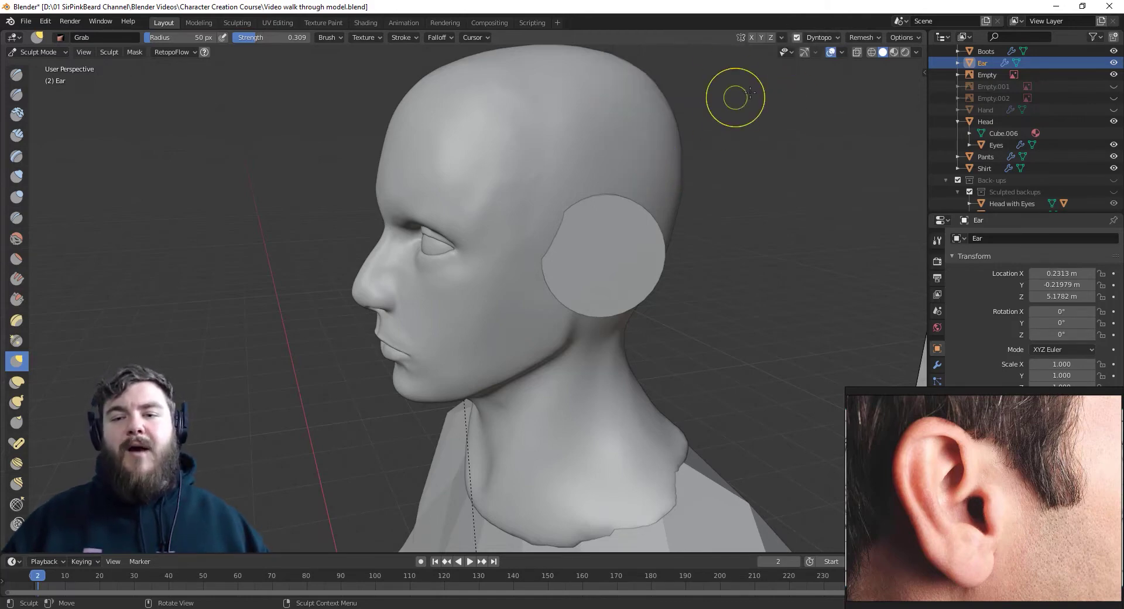
left_click(837, 39)
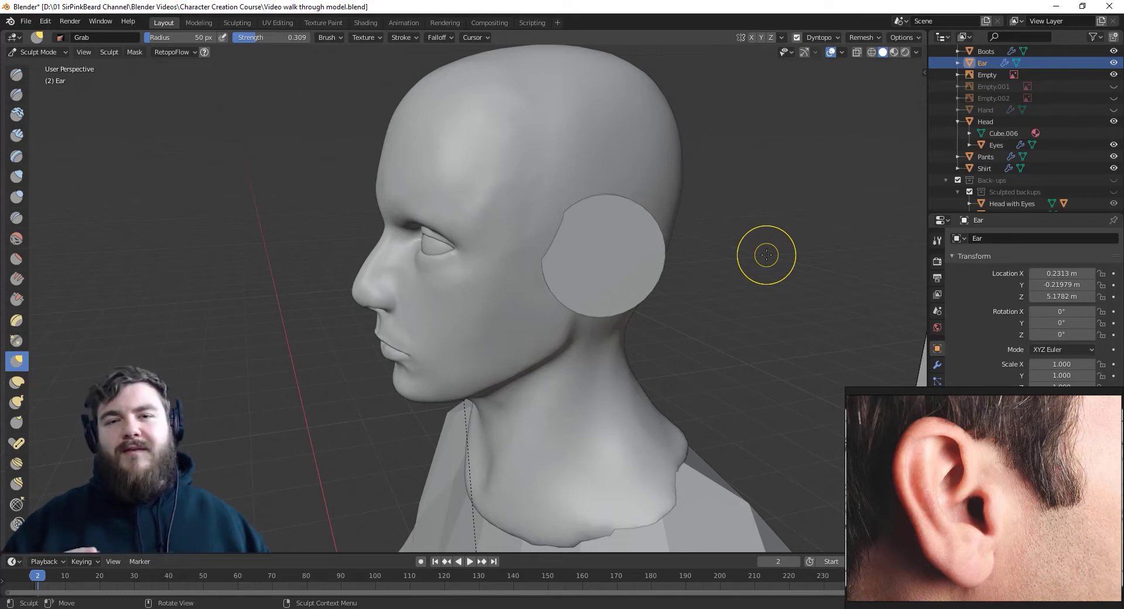
key("k")
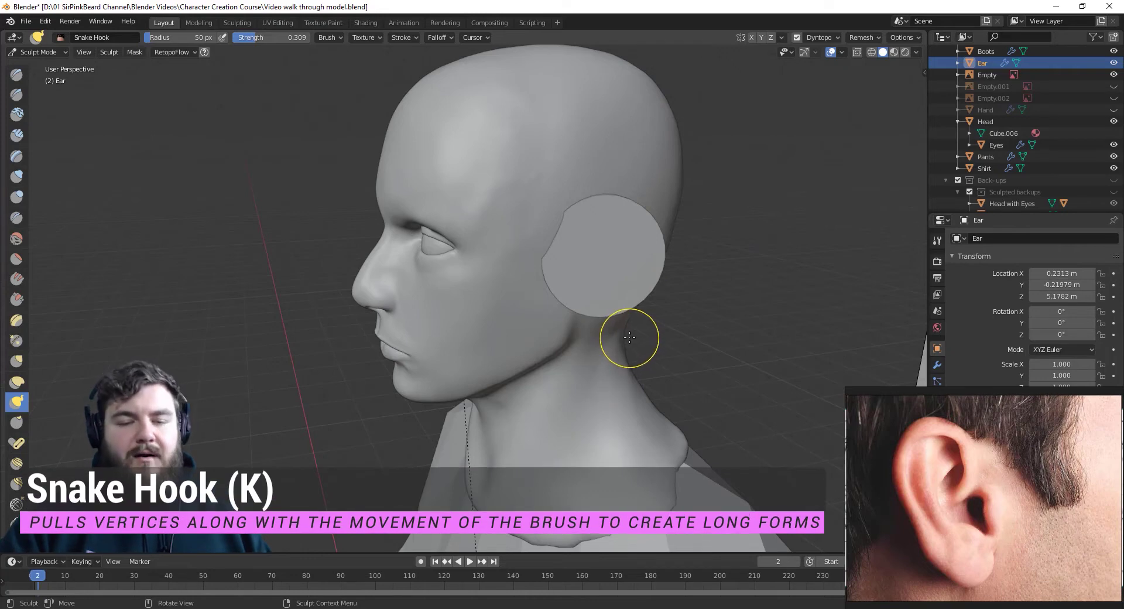
Set Snake Hook to 68 px and pull in the disc's left, lower and upper edges
key("f")
left_click(645, 312)
middle_click_drag(646, 313, 620, 294)
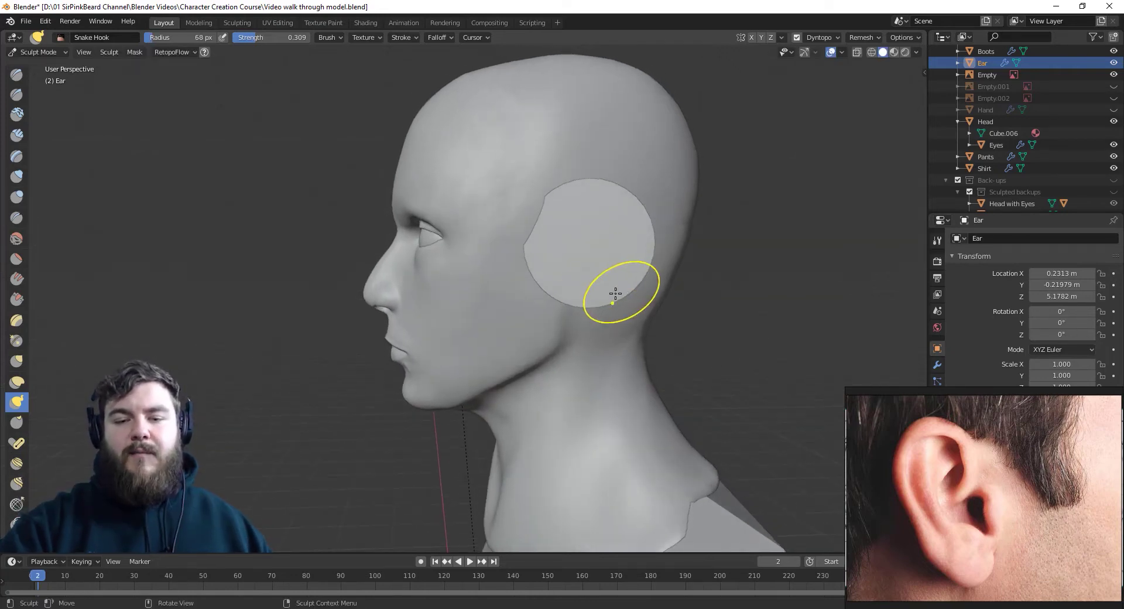
left_click_drag(537, 237, 545, 269)
left_click_drag(561, 295, 566, 293)
left_click_drag(556, 203, 629, 196)
mouse_move(640, 264)
left_mouse_down()
mouse_move(621, 299)
mouse_move(580, 311)
mouse_move(536, 256)
mouse_move(544, 261)
left_mouse_up()
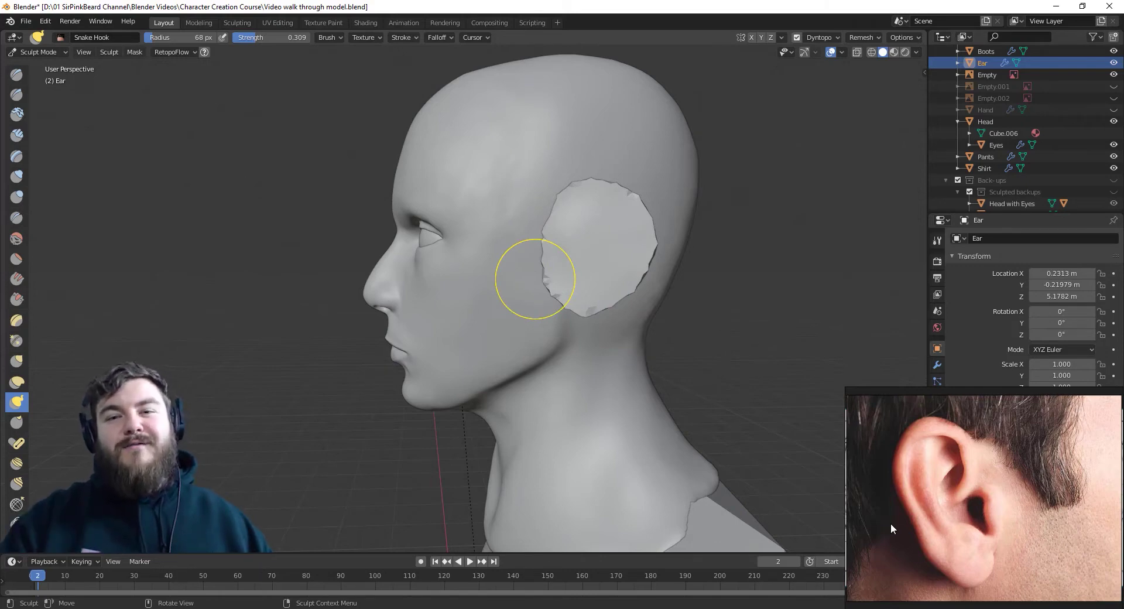
Refine the ear outline's left, bottom, top and right edges into an irregular ear shape
left_click_drag(549, 242, 565, 234)
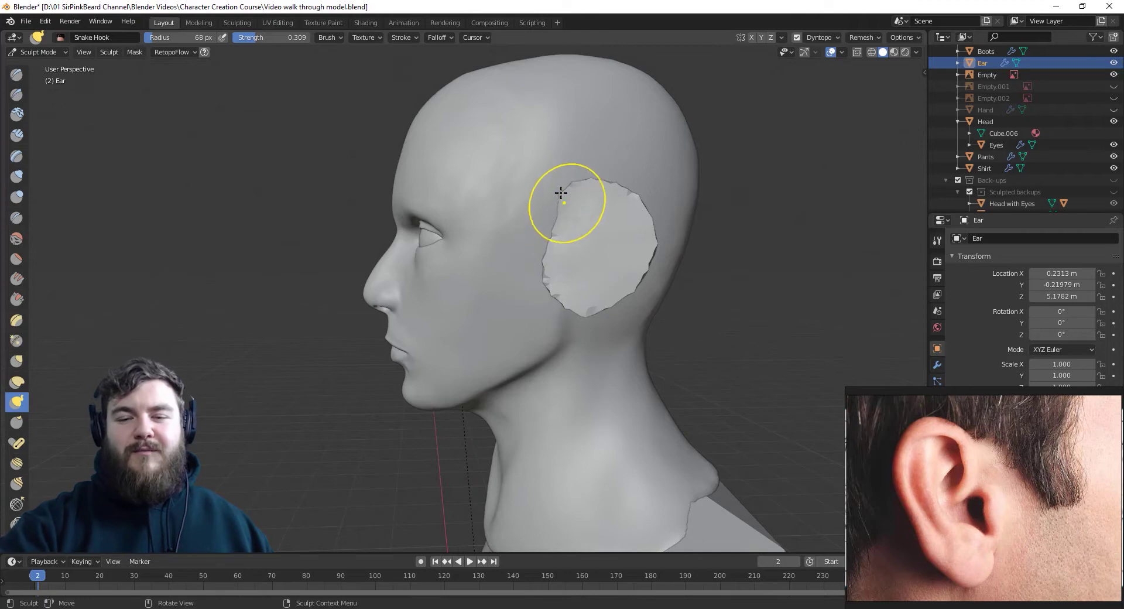
left_click_drag(543, 270, 560, 252)
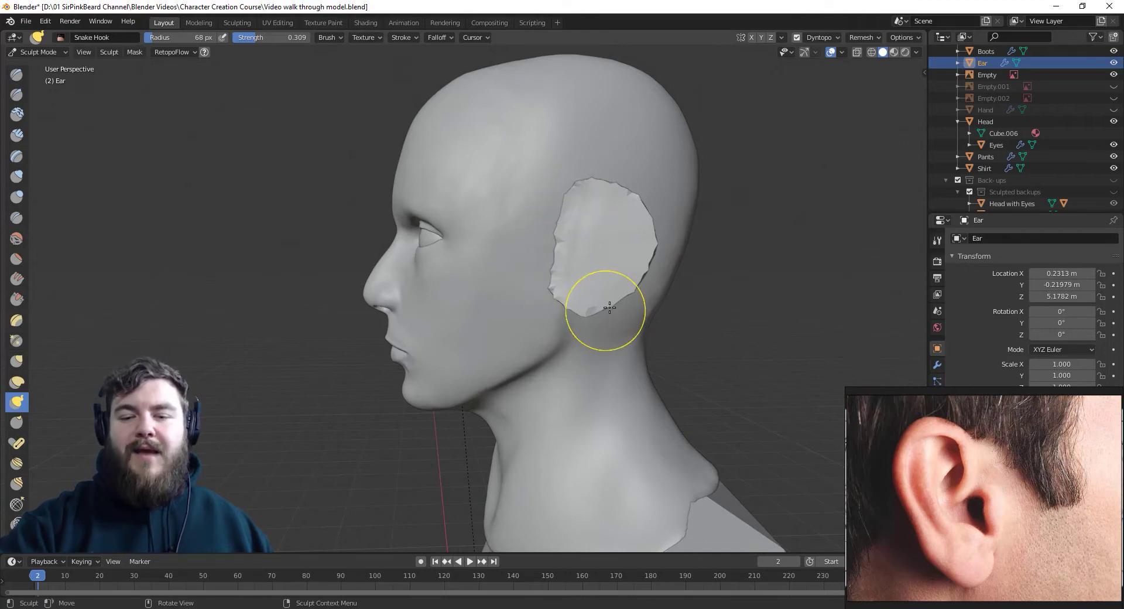
mouse_move(602, 304)
left_mouse_down()
mouse_move(590, 324)
mouse_move(626, 287)
left_mouse_up()
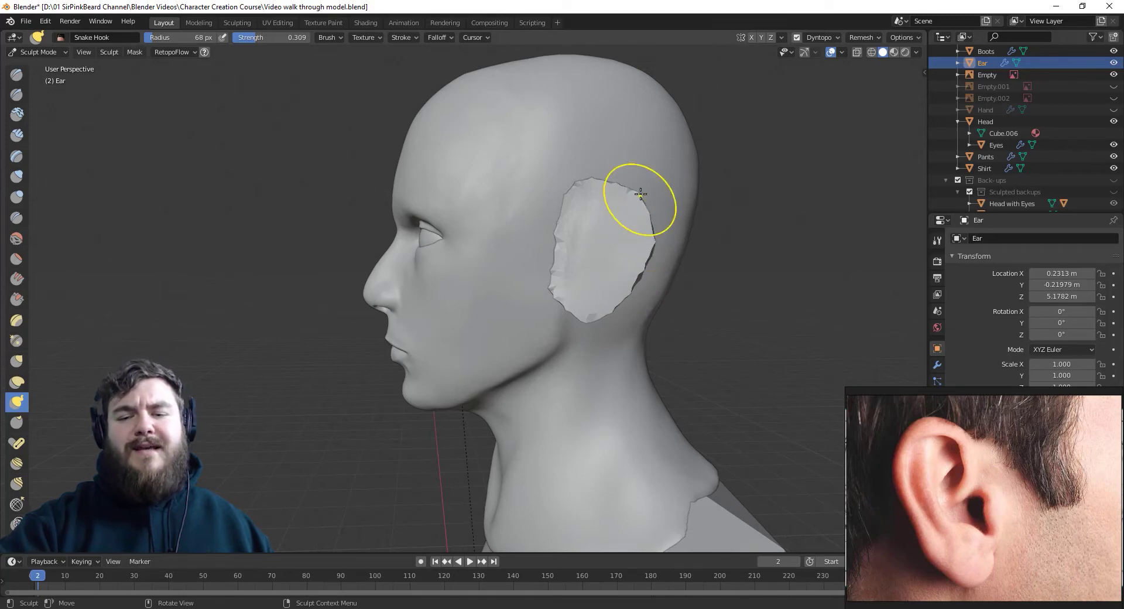
left_click_drag(606, 181, 601, 174)
mouse_move(653, 243)
left_mouse_down()
mouse_move(643, 265)
mouse_move(651, 218)
left_mouse_up()
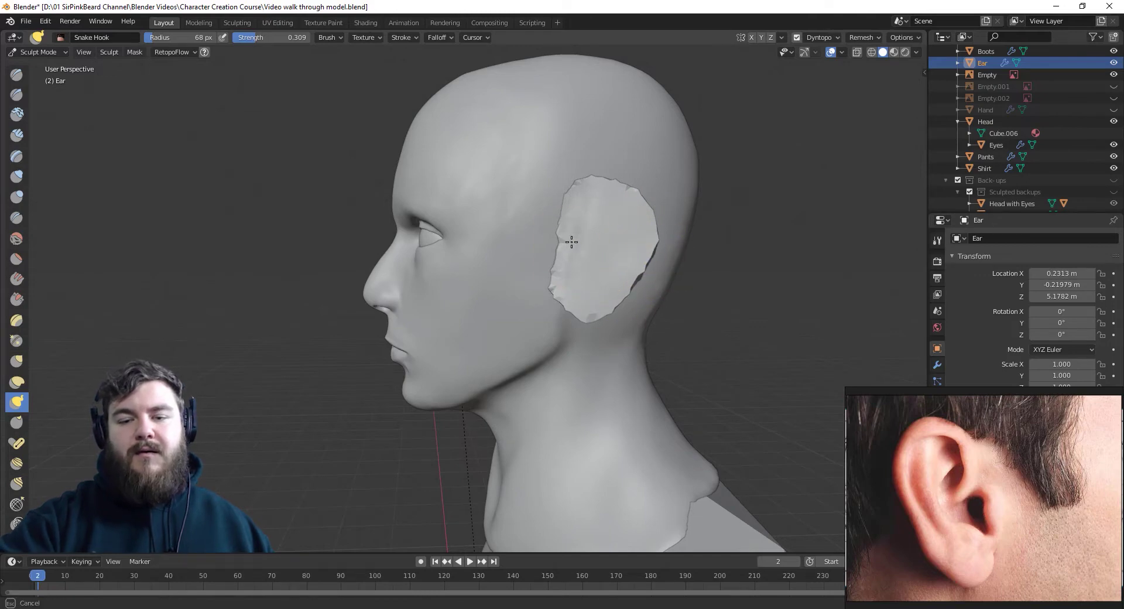
middle_click_drag(657, 296, 728, 321)
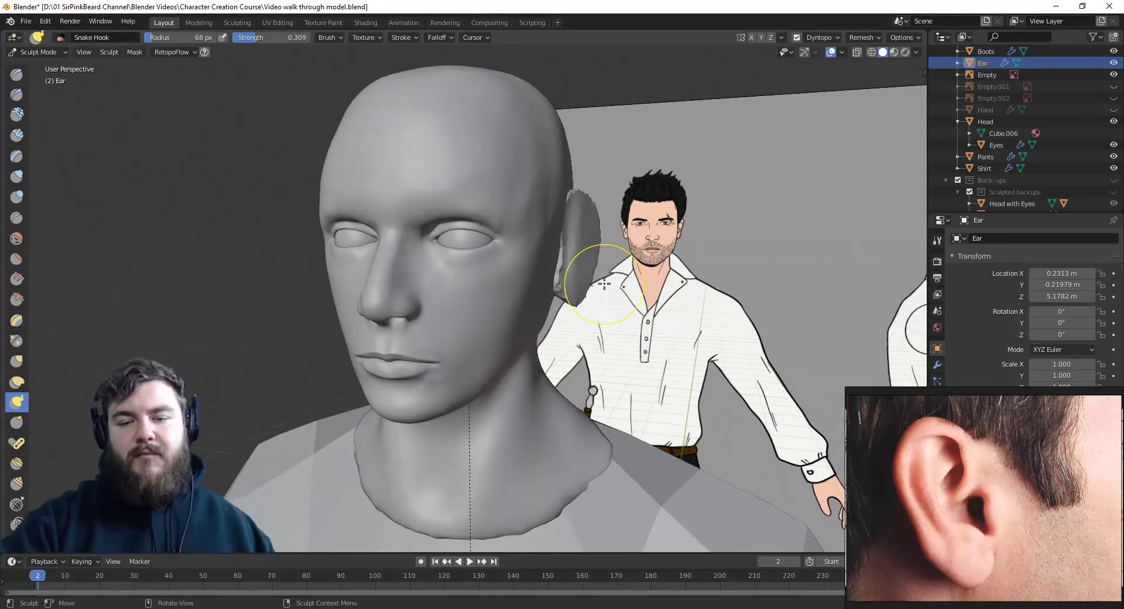
Switch to Grab at 104 px and reshape the ear from behind the head
key("g")
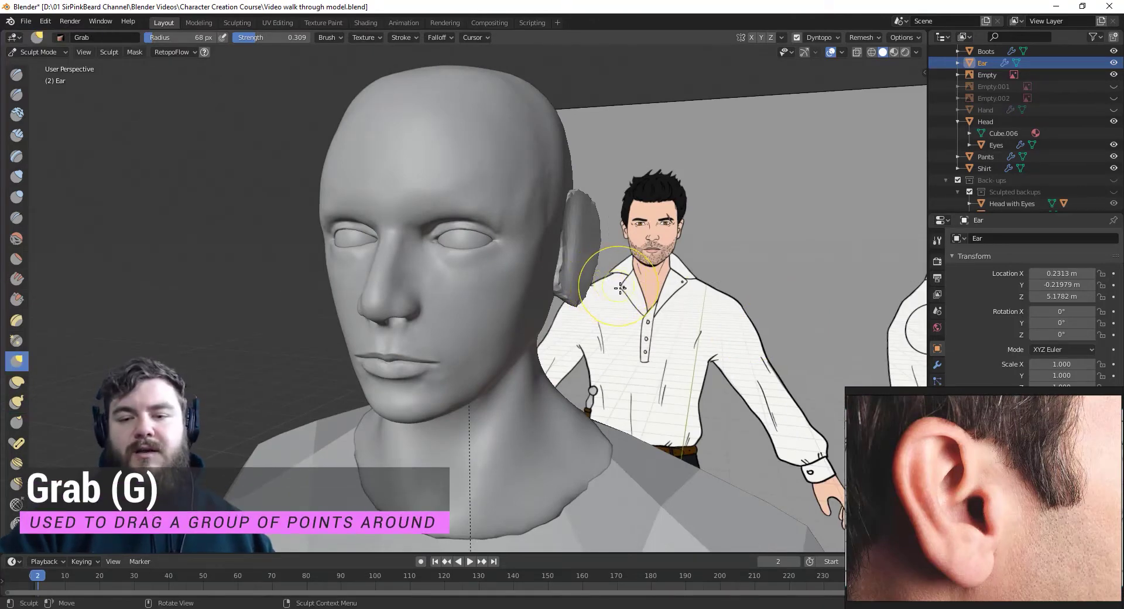
middle_click_drag(620, 287, 638, 291)
key("f")
left_click(669, 287)
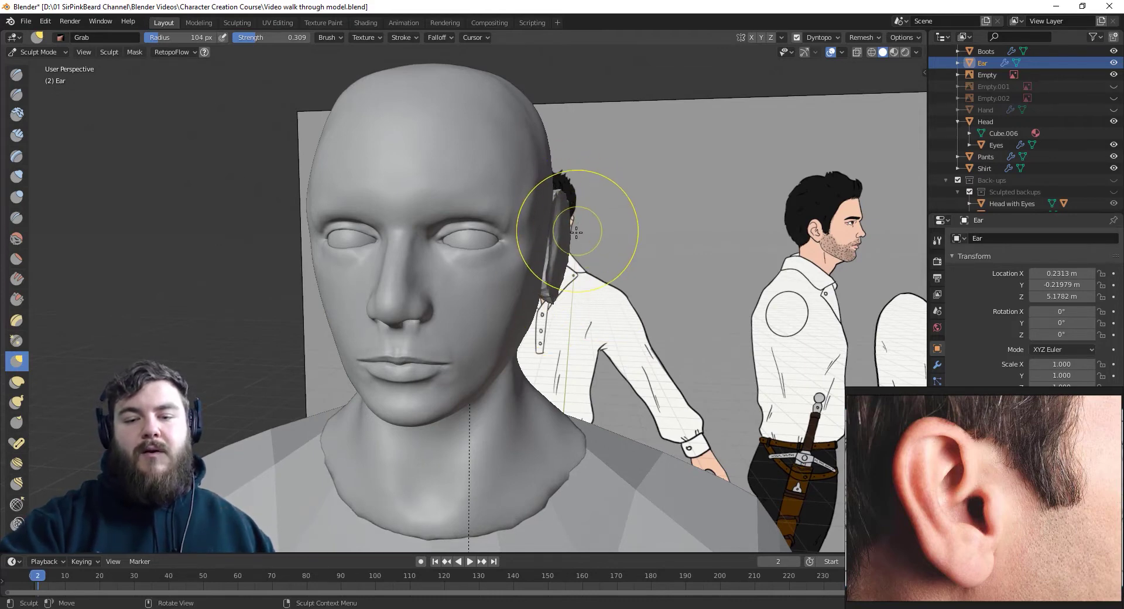
mouse_move(600, 262)
middle_mouse_down()
mouse_move(459, 268)
mouse_move(620, 342)
mouse_move(525, 343)
mouse_move(539, 340)
middle_mouse_up()
left_click_drag(389, 289, 376, 280)
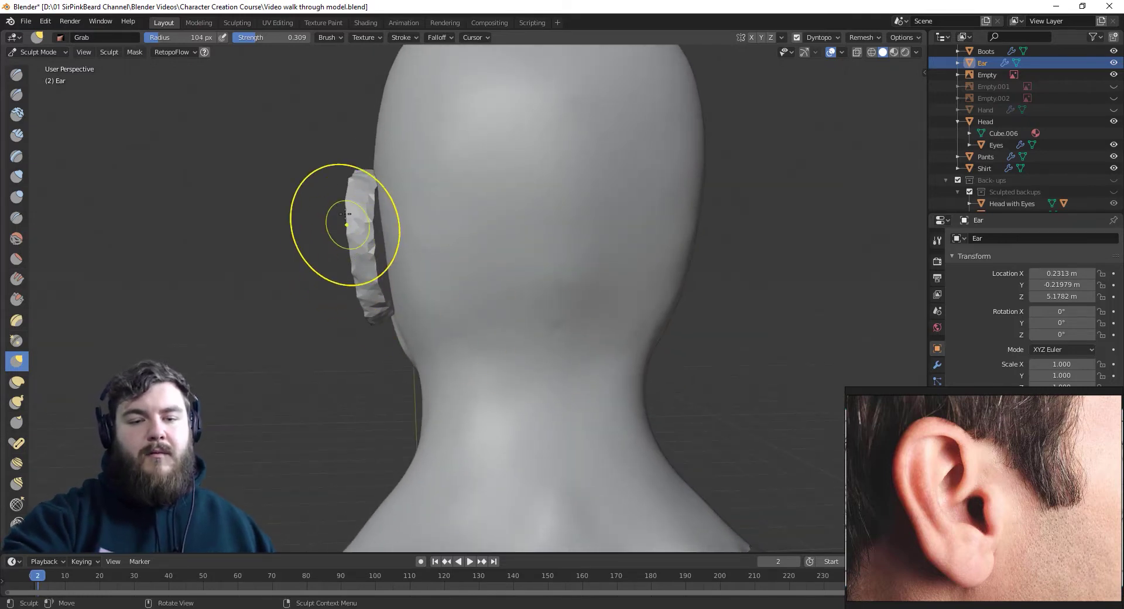
mouse_move(346, 226)
left_mouse_down()
mouse_move(363, 220)
mouse_move(378, 251)
left_mouse_up()
From the side profile, pull the ear's upper edges into a rounded silhouette and select Clay Strips
left_click_drag(391, 311, 376, 252)
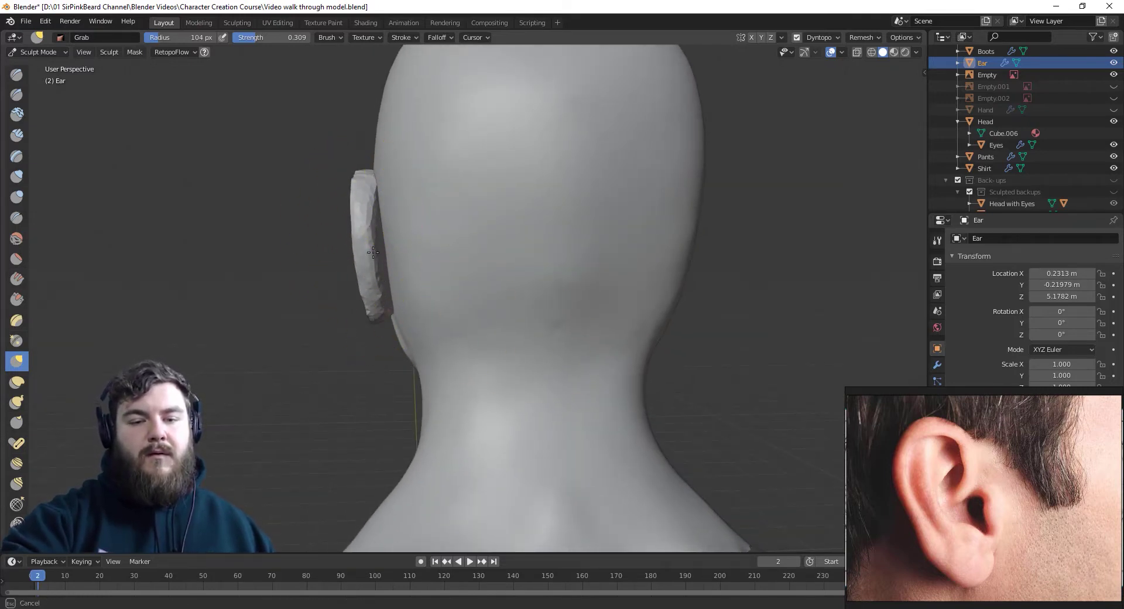
mouse_move(376, 244)
middle_mouse_down()
mouse_move(436, 249)
mouse_move(427, 258)
middle_mouse_up()
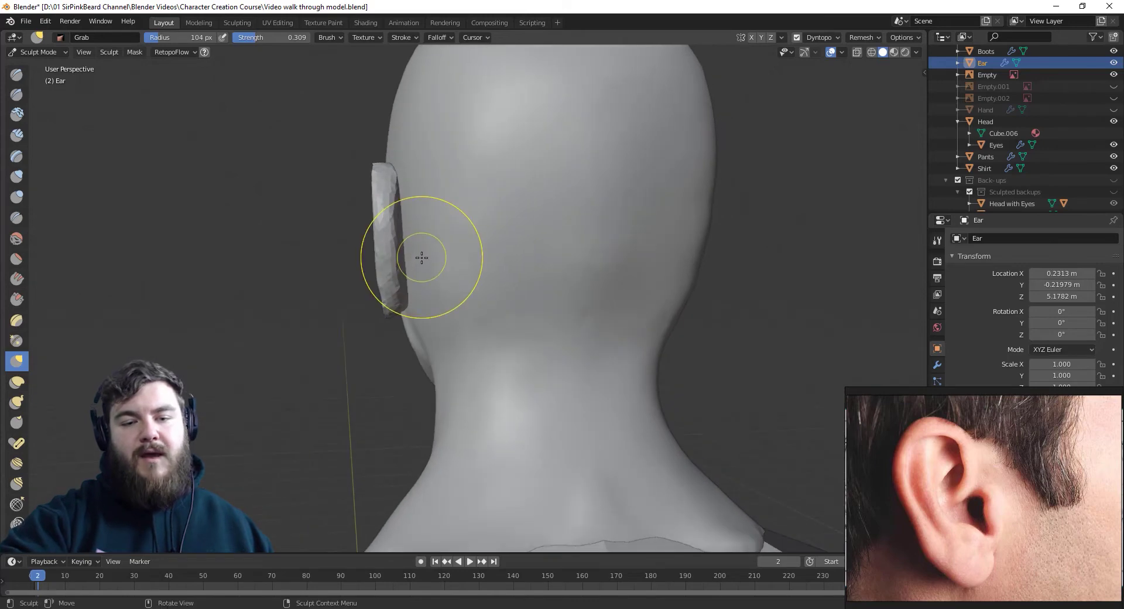
mouse_move(427, 301)
middle_mouse_down()
mouse_move(546, 306)
mouse_move(584, 276)
middle_mouse_up()
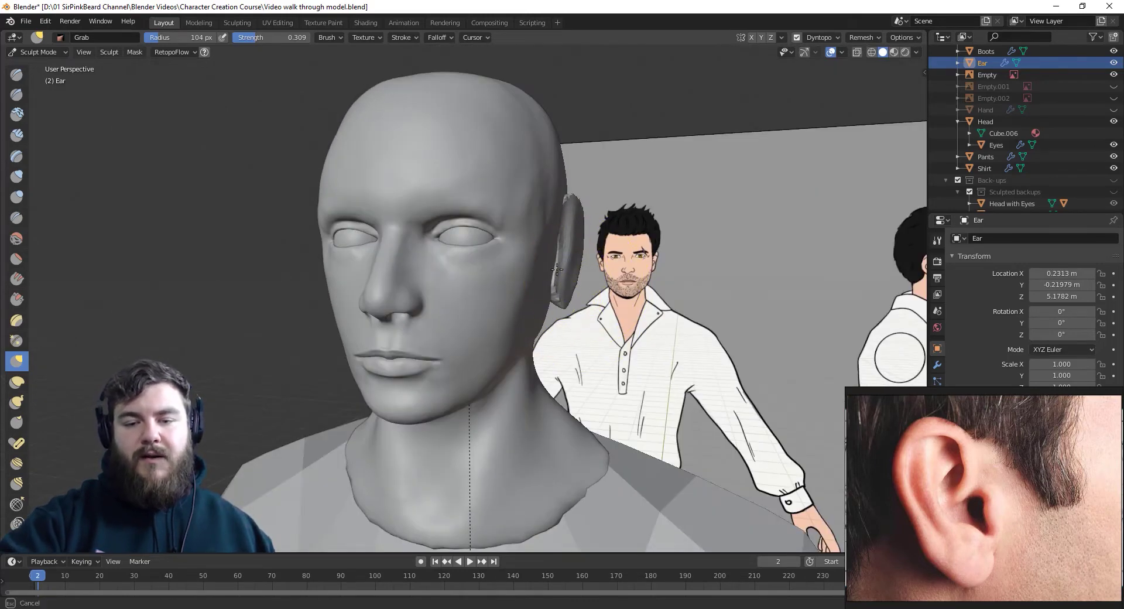
mouse_move(581, 319)
middle_mouse_down()
mouse_move(597, 326)
mouse_move(578, 286)
middle_mouse_up()
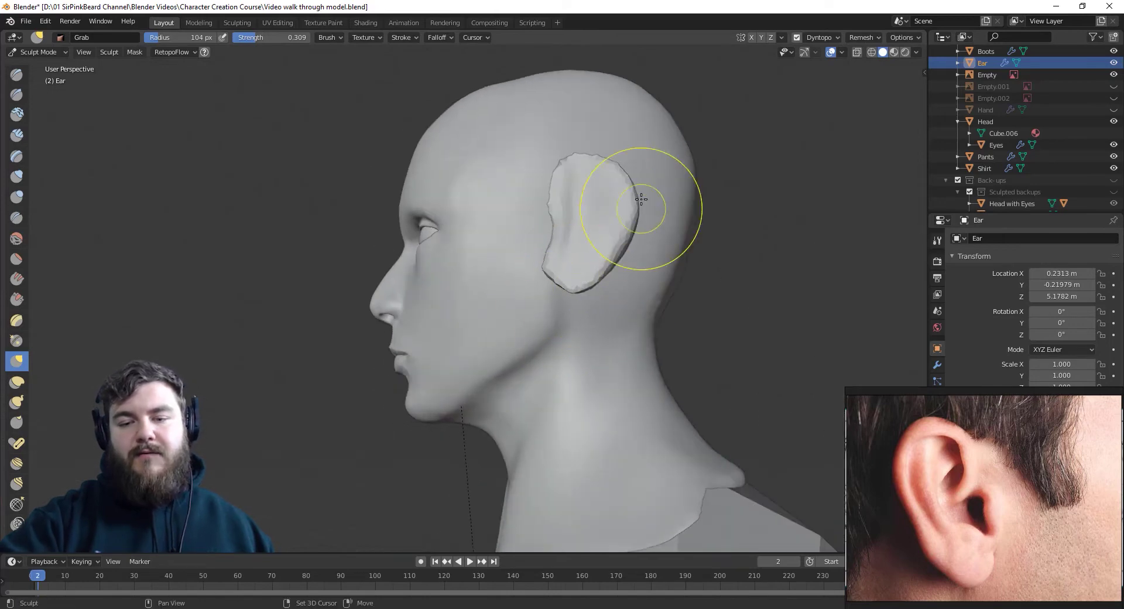
middle_click_drag(640, 237, 634, 320)
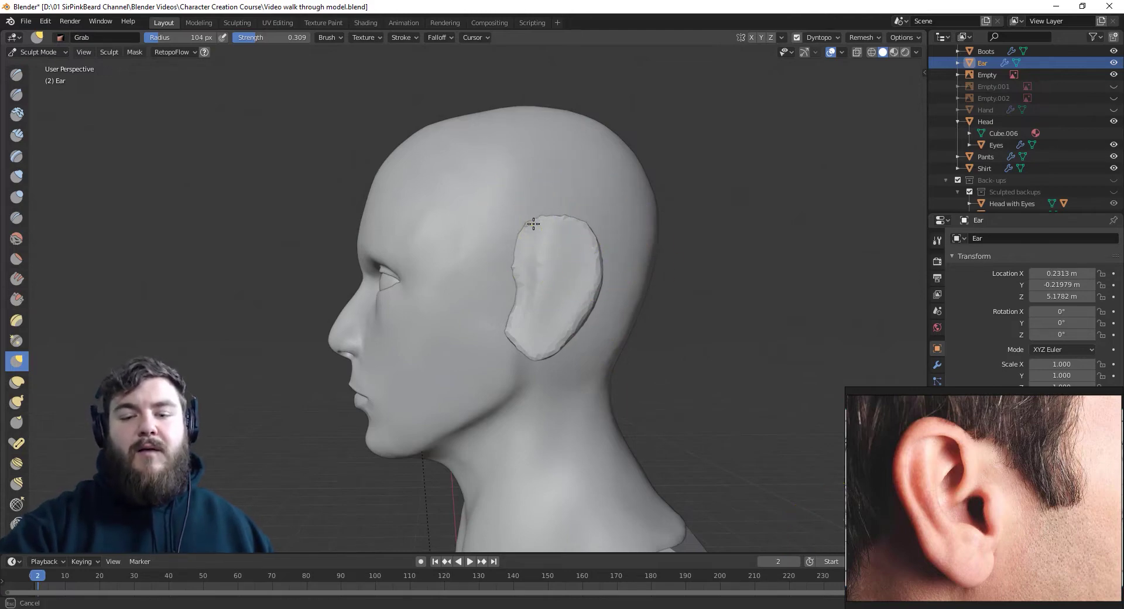
left_click_drag(527, 230, 518, 261)
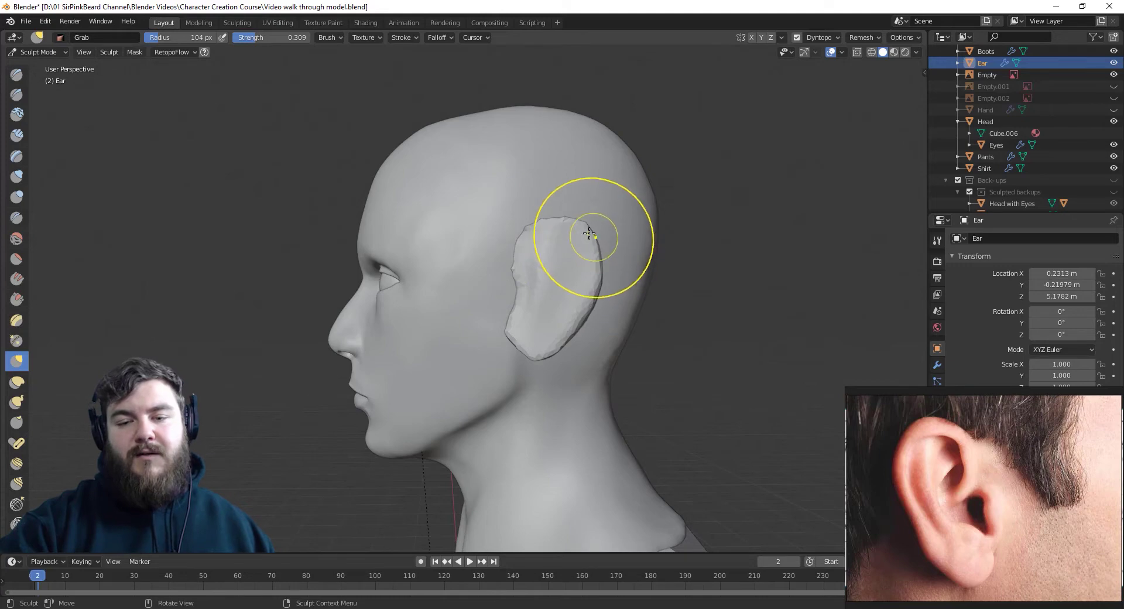
mouse_move(591, 234)
left_mouse_down()
mouse_move(586, 226)
mouse_move(588, 234)
left_mouse_up()
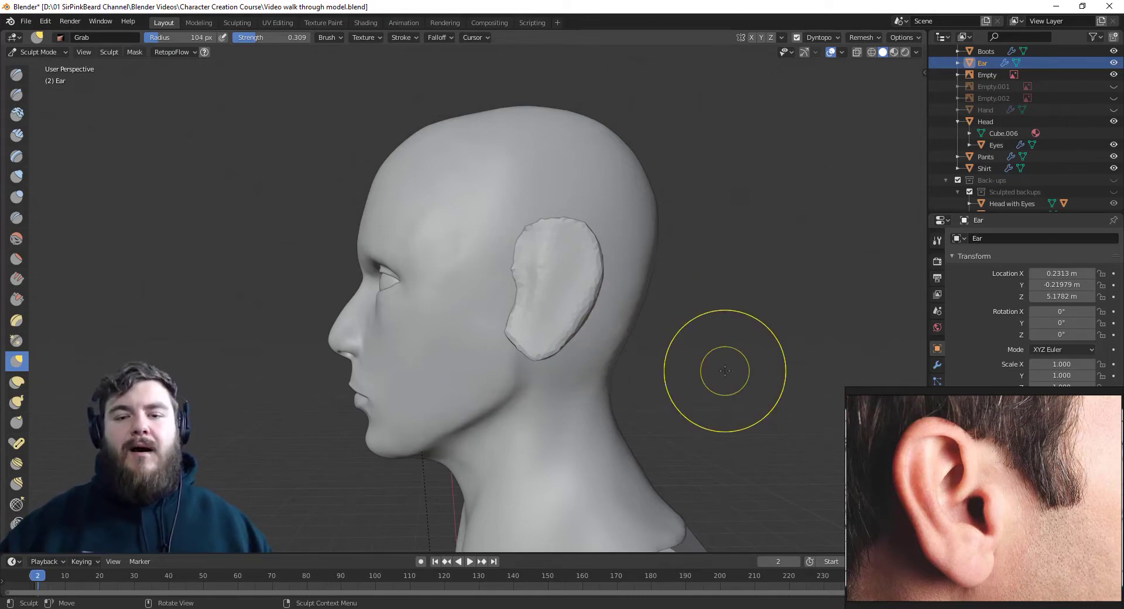
scroll(708, 371, "up", 5)
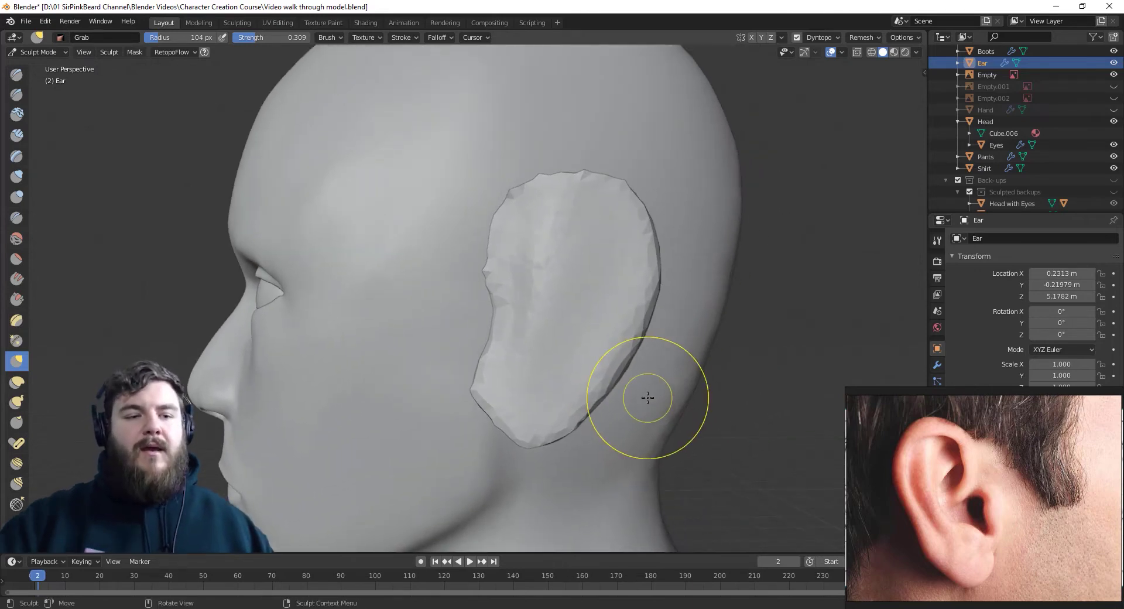
left_click(17, 135)
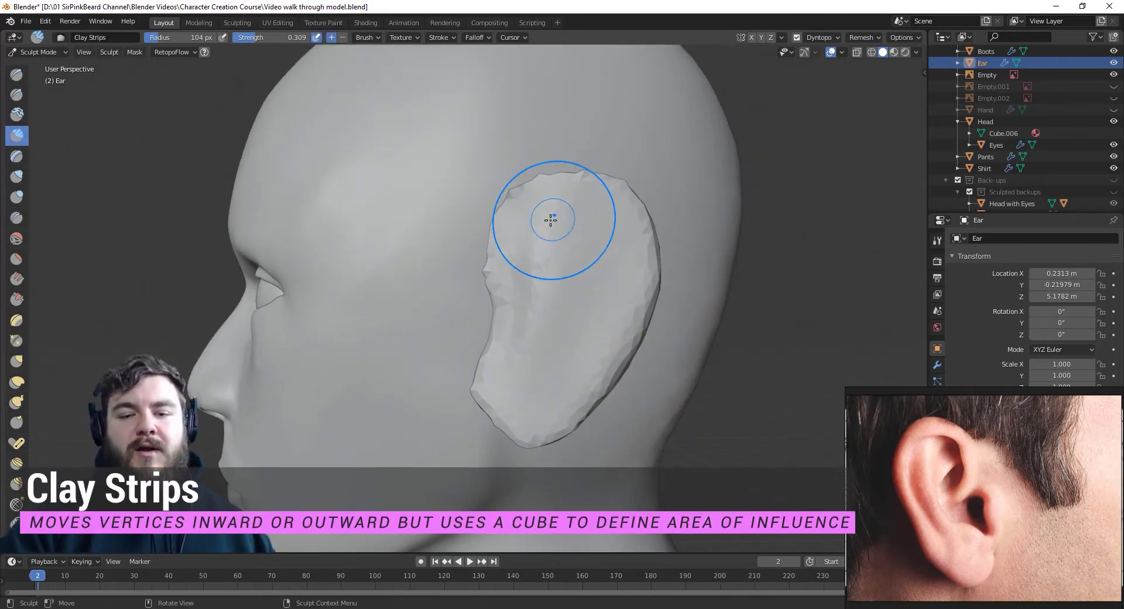
Set Clay Strips to 49 px and build a raised rim around the ear, including its back edge
key("f")
left_click(519, 238)
mouse_move(496, 245)
left_mouse_down()
mouse_move(511, 212)
mouse_move(572, 177)
mouse_move(627, 188)
mouse_move(647, 246)
mouse_move(598, 364)
left_mouse_up()
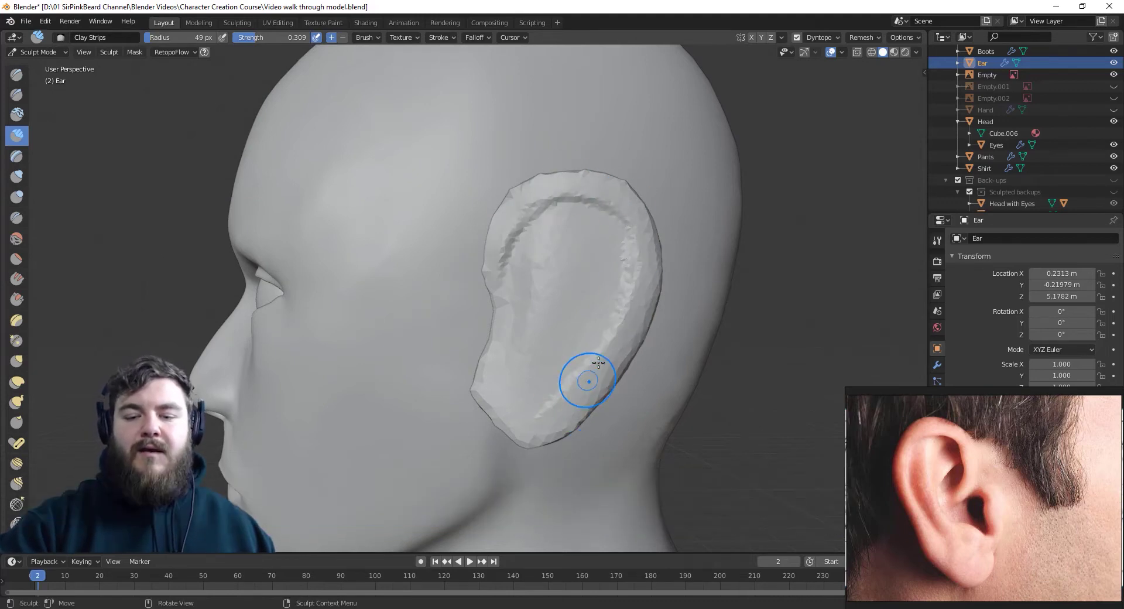
mouse_move(498, 376)
left_mouse_down()
mouse_move(629, 354)
mouse_move(483, 293)
left_mouse_up()
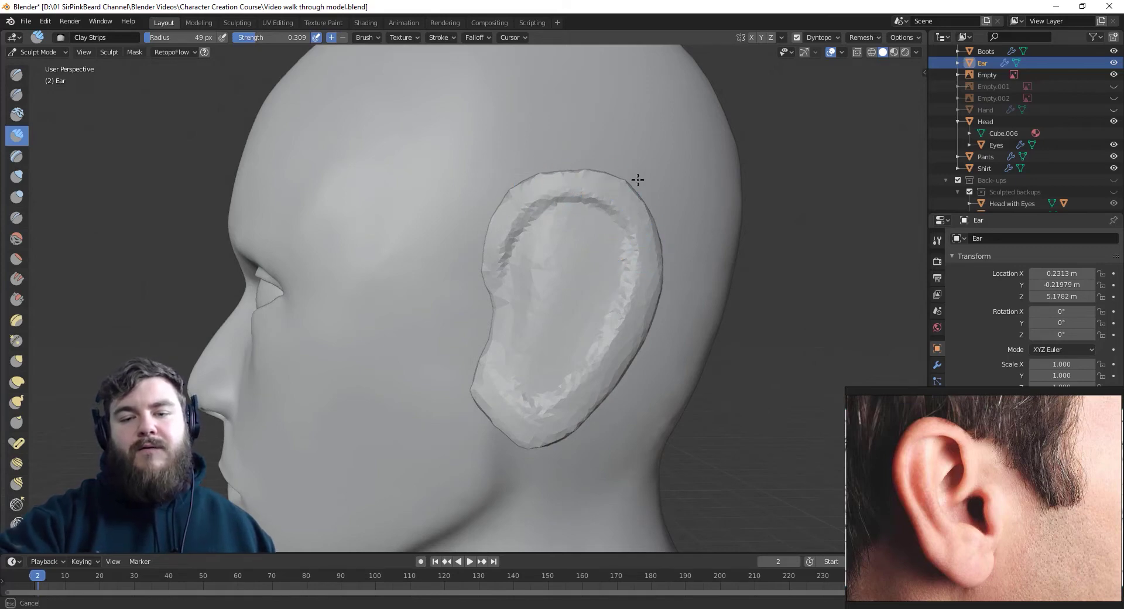
mouse_move(536, 181)
middle_mouse_down()
mouse_move(575, 233)
mouse_move(357, 284)
middle_mouse_up()
left_click_drag(359, 265, 394, 382)
middle_click_drag(394, 431, 376, 271)
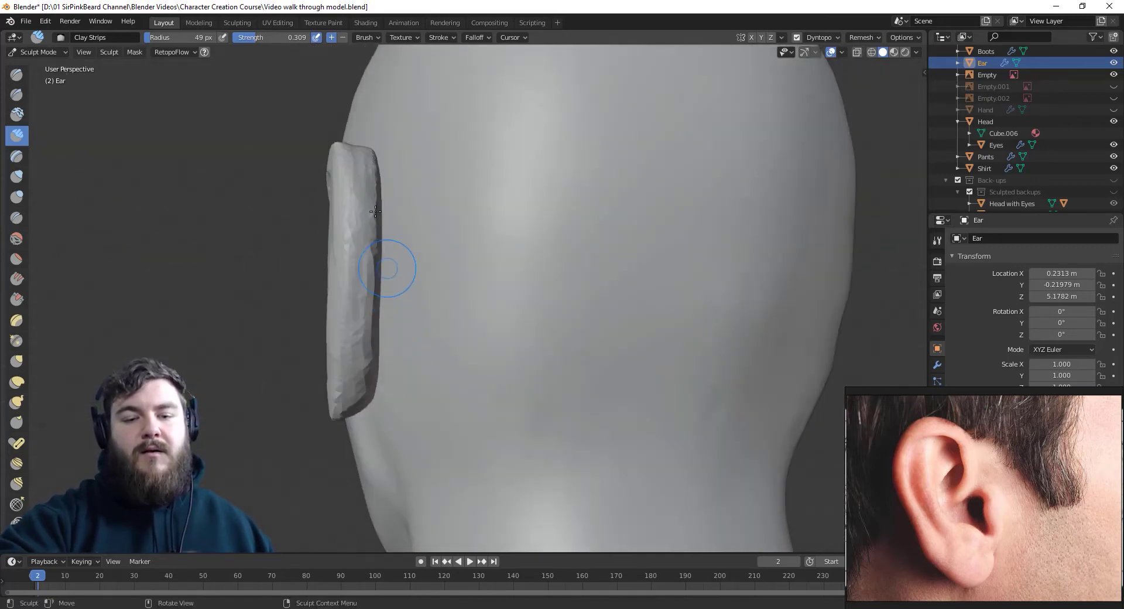
left_click_drag(363, 181, 378, 311)
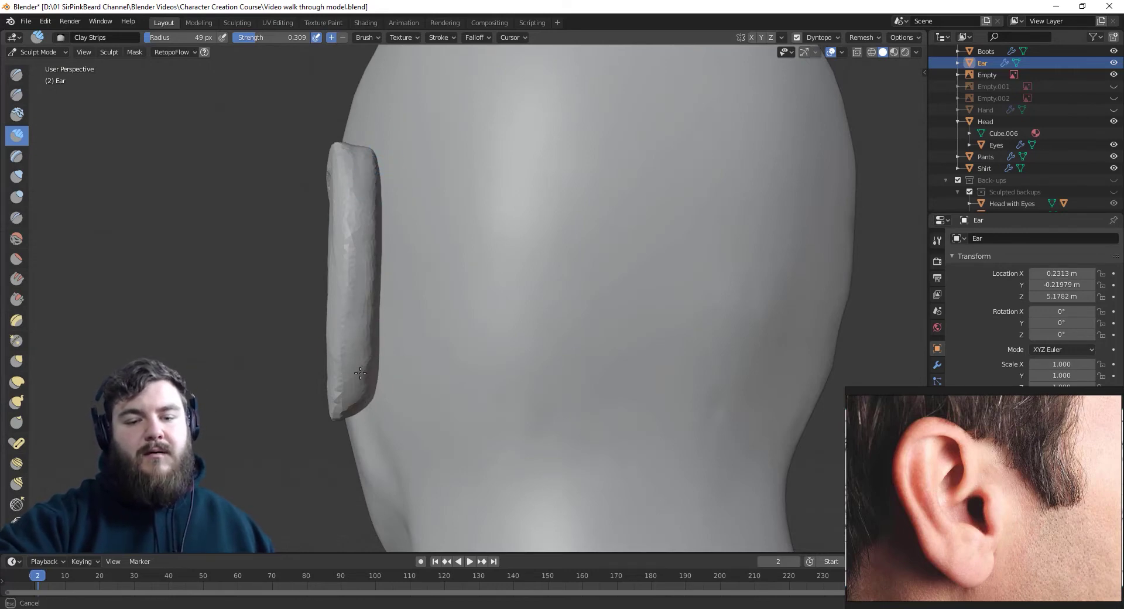
left_click_drag(360, 373, 344, 188)
mouse_move(344, 188)
middle_mouse_down()
mouse_move(515, 258)
mouse_move(647, 293)
mouse_move(657, 338)
mouse_move(655, 326)
middle_mouse_up()
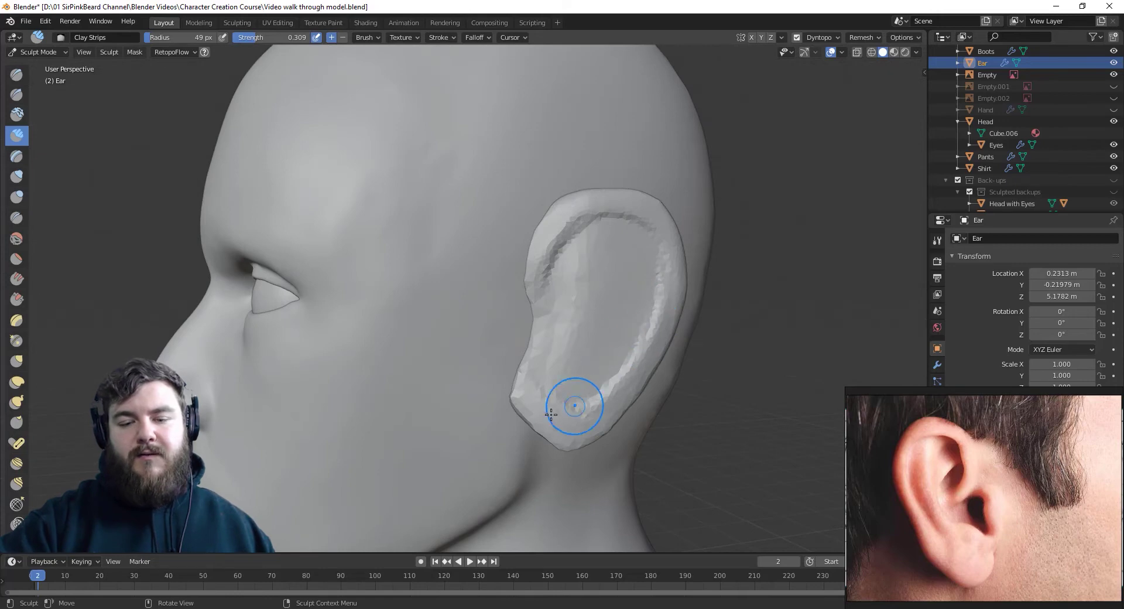
Build up and shape the ear lobe and lower ear
mouse_move(551, 415)
left_mouse_down()
mouse_move(545, 406)
mouse_move(577, 422)
mouse_move(543, 389)
left_mouse_up()
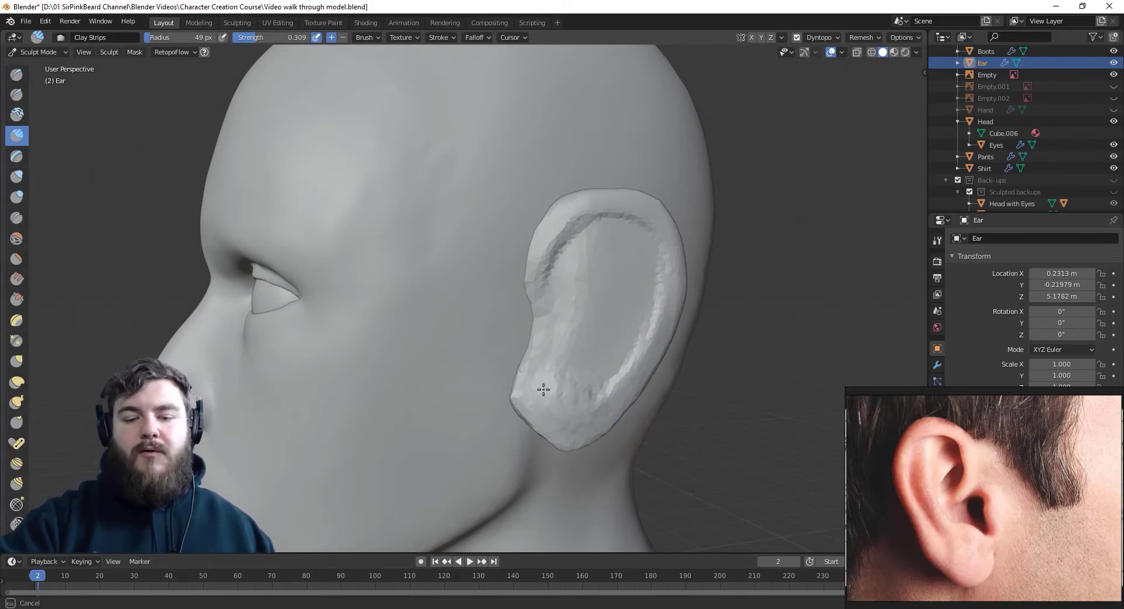
left_click_drag(597, 427, 604, 419)
left_click_drag(606, 418, 577, 428)
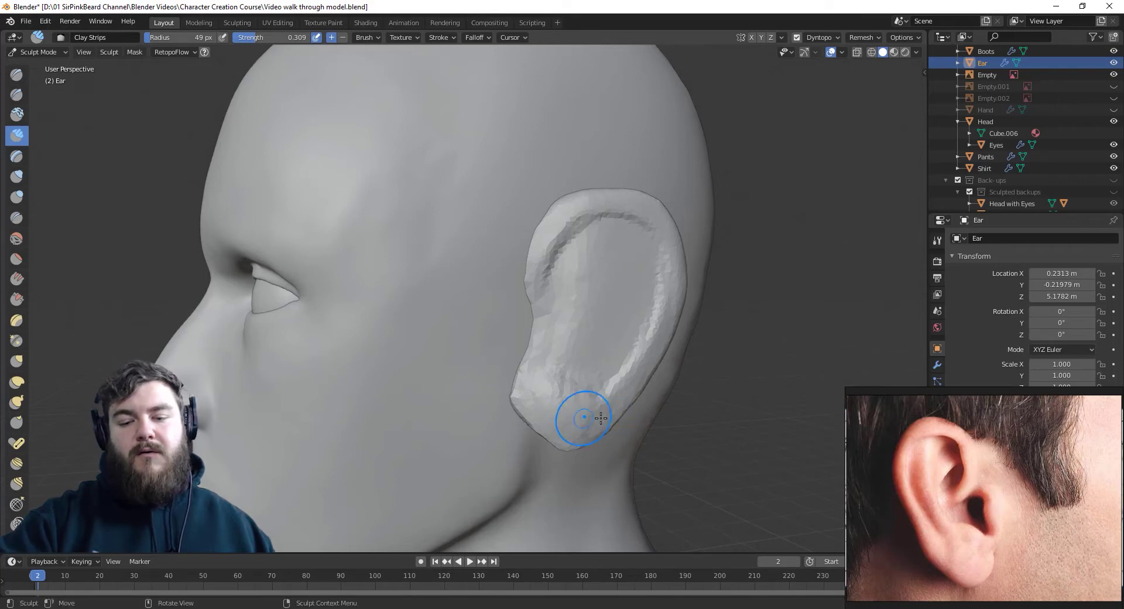
mouse_move(615, 394)
left_mouse_down()
mouse_move(590, 394)
mouse_move(609, 388)
left_mouse_up()
Shrink the brush to 37 px and hollow out the ear's inner bowl
key("f")
left_click(596, 295)
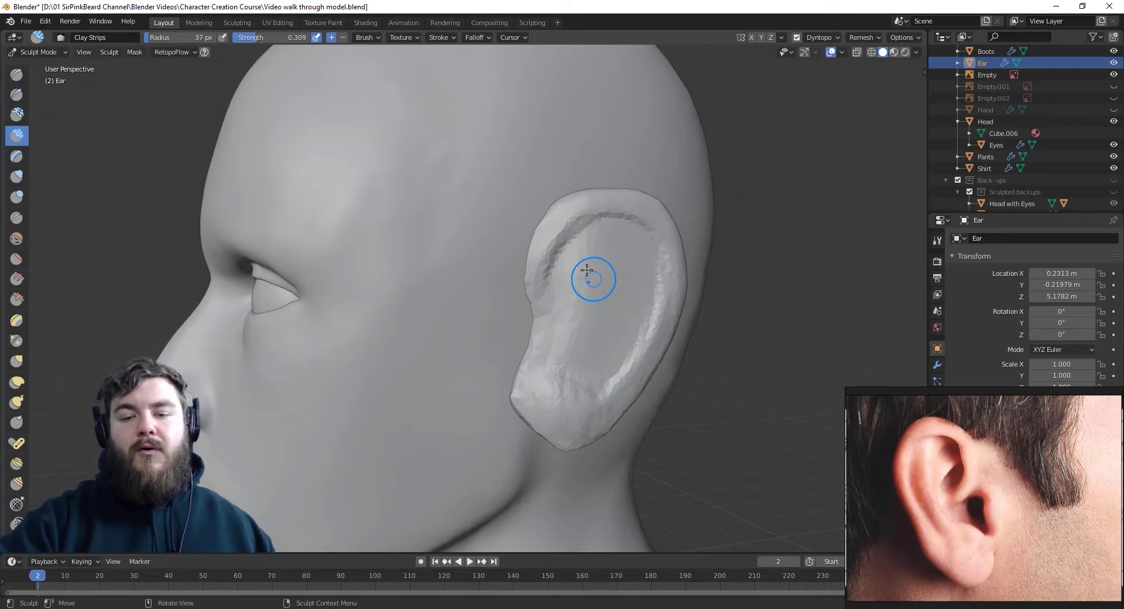
mouse_move(600, 238)
left_mouse_down("ctrl")
mouse_move(572, 263)
mouse_move(612, 300)
mouse_move(612, 369)
mouse_move(614, 357)
mouse_move(557, 301)
mouse_move(572, 258)
mouse_move(585, 301)
mouse_move(614, 246)
mouse_move(595, 333)
mouse_move(580, 269)
mouse_move(595, 236)
mouse_move(627, 349)
mouse_move(603, 328)
mouse_move(592, 261)
mouse_move(568, 264)
left_mouse_up("ctrl")
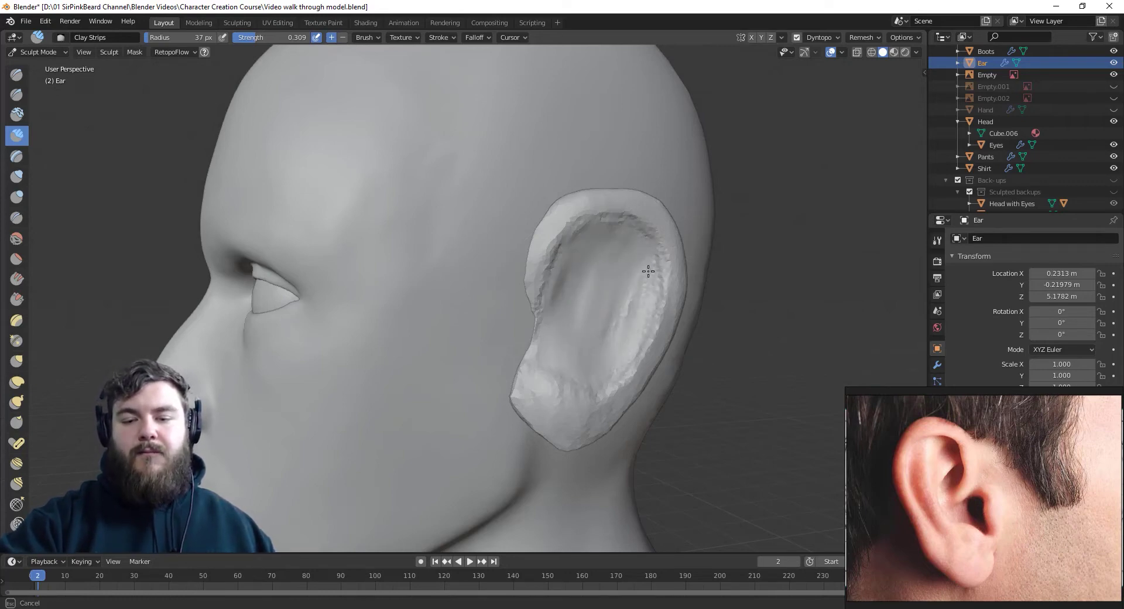
left_click_drag(648, 270, 589, 393)
mouse_move(589, 393)
middle_mouse_down()
mouse_move(682, 371)
mouse_move(722, 381)
mouse_move(690, 388)
middle_mouse_up()
Grab and pull the ear's lower outline into place, then return to Clay Strips
key("g")
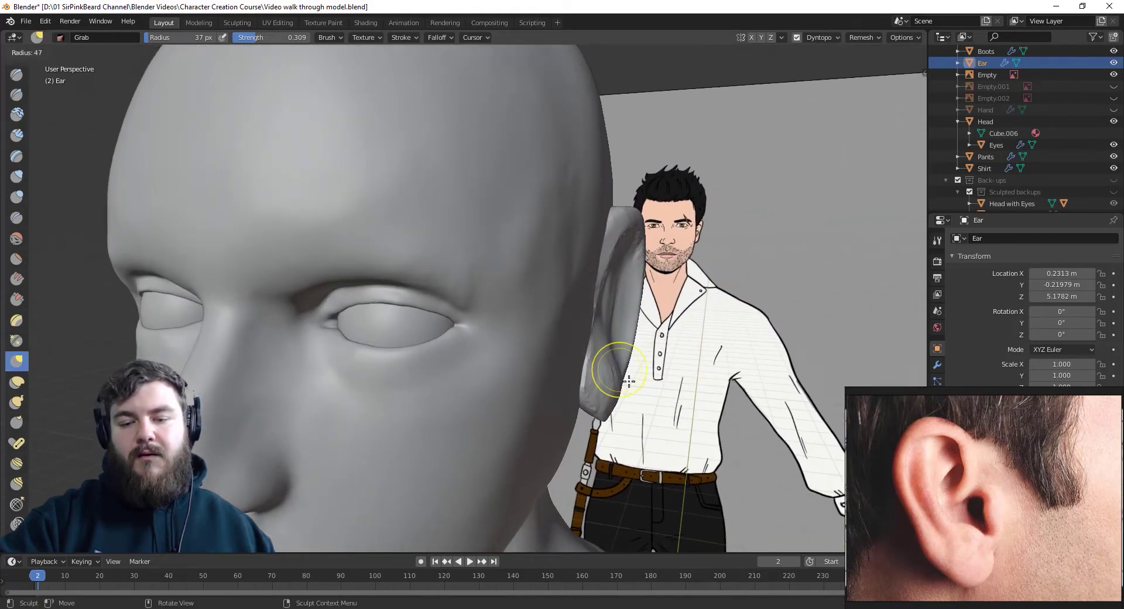
left_click_drag(613, 363, 602, 350)
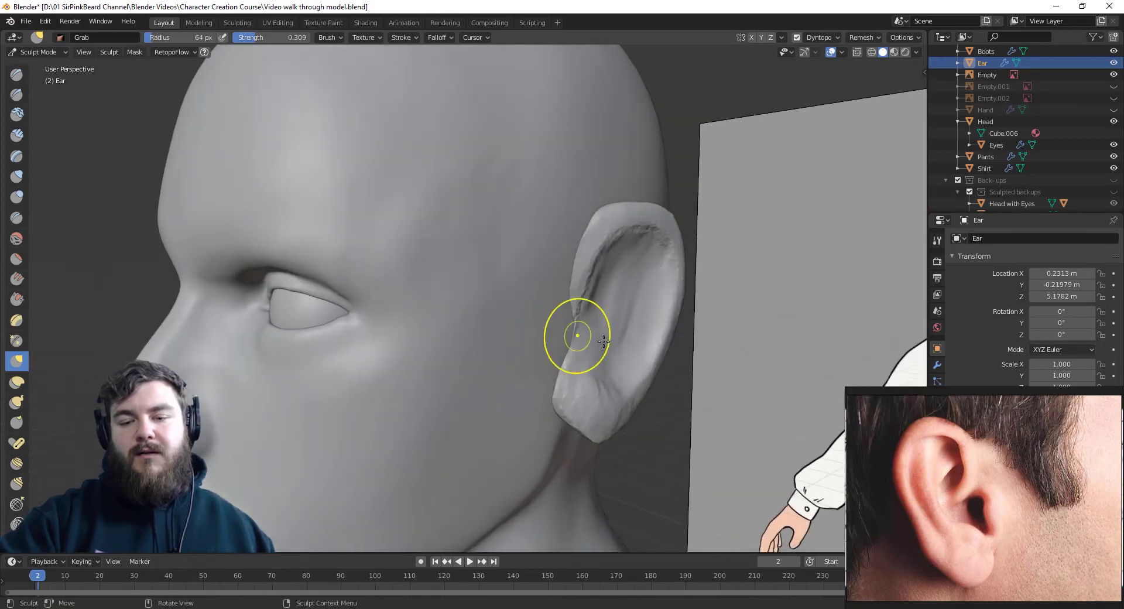
left_click_drag(579, 333, 606, 371)
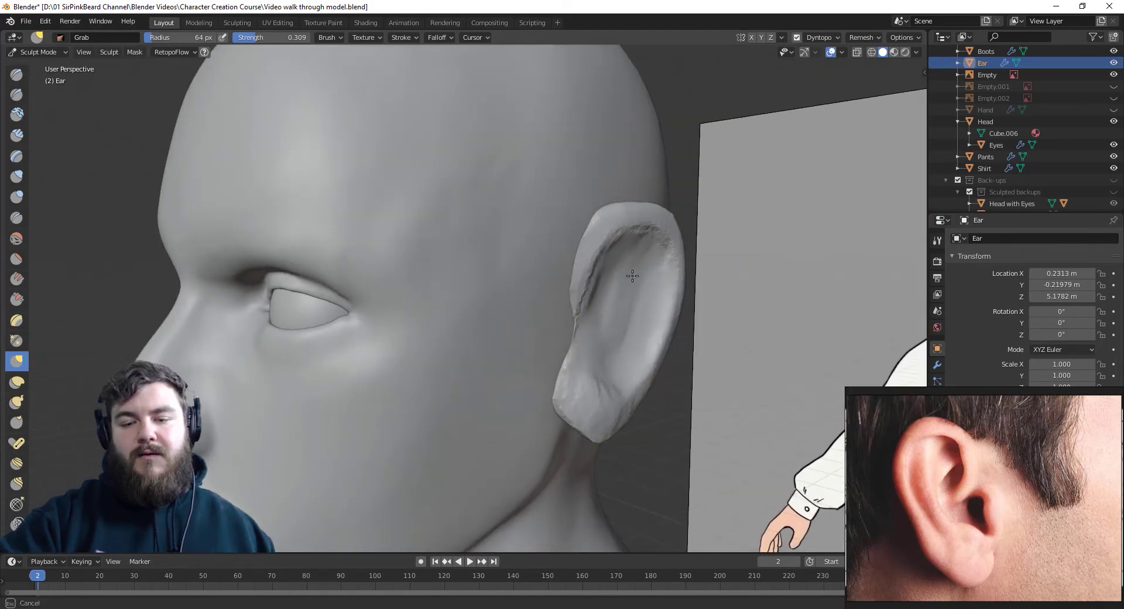
left_click_drag(606, 263, 606, 266)
middle_click_drag(743, 382, 695, 397)
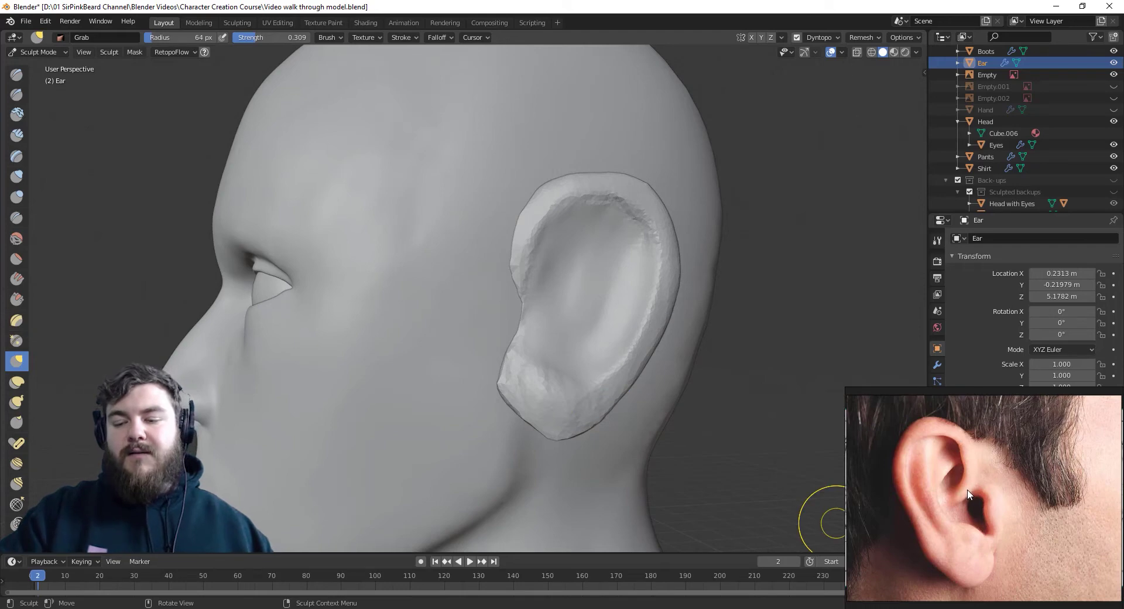
left_click(17, 135)
Set Clay Strips to 35 px and build a raised ridge down the upper inner ear
key("f")
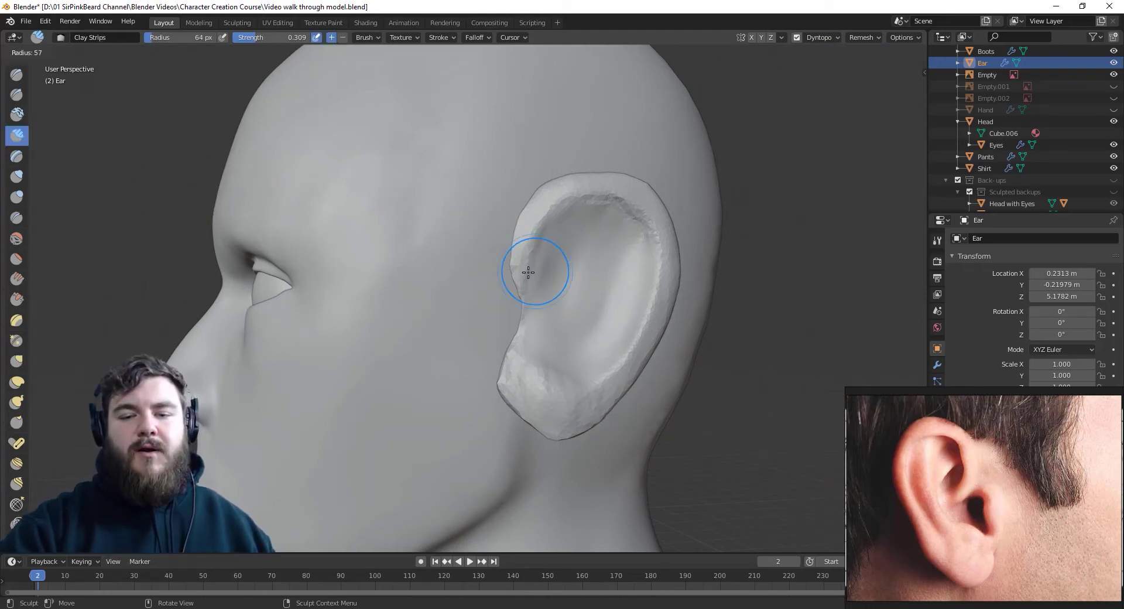
left_click(555, 271)
mouse_move(554, 271)
middle_mouse_down()
mouse_move(504, 264)
mouse_move(516, 266)
middle_mouse_up()
left_click(641, 276)
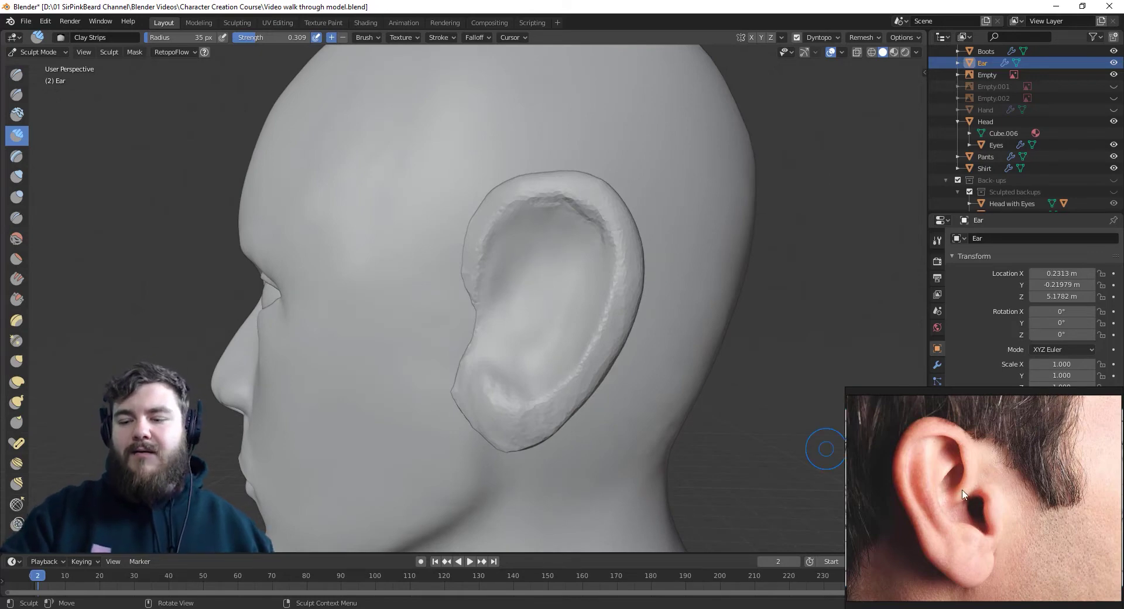
left_click_drag(495, 233, 498, 324)
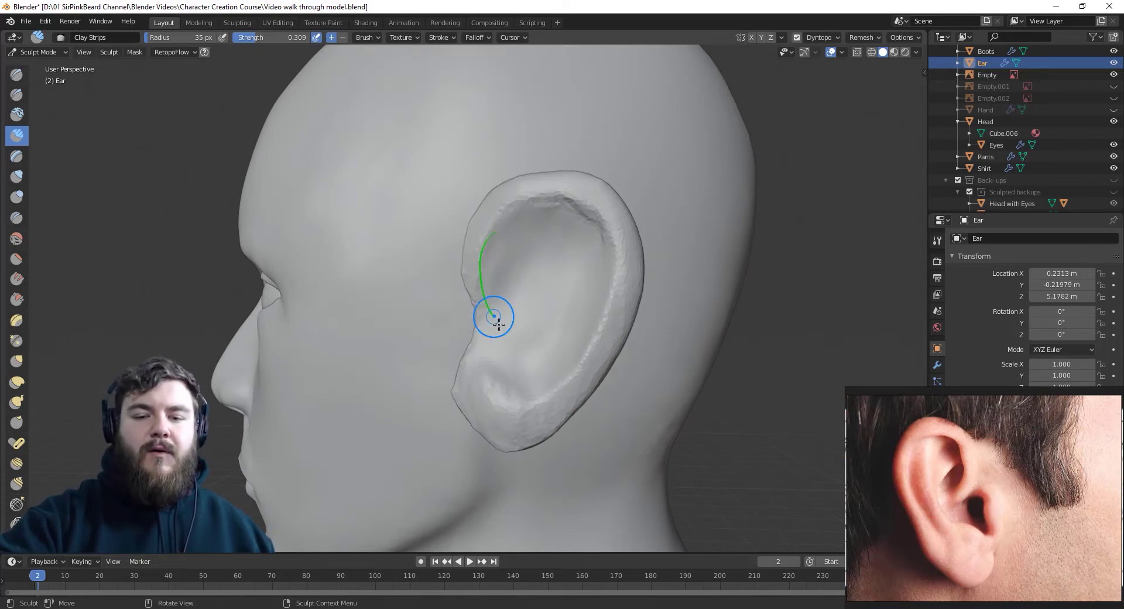
middle_click_drag(652, 381, 665, 382)
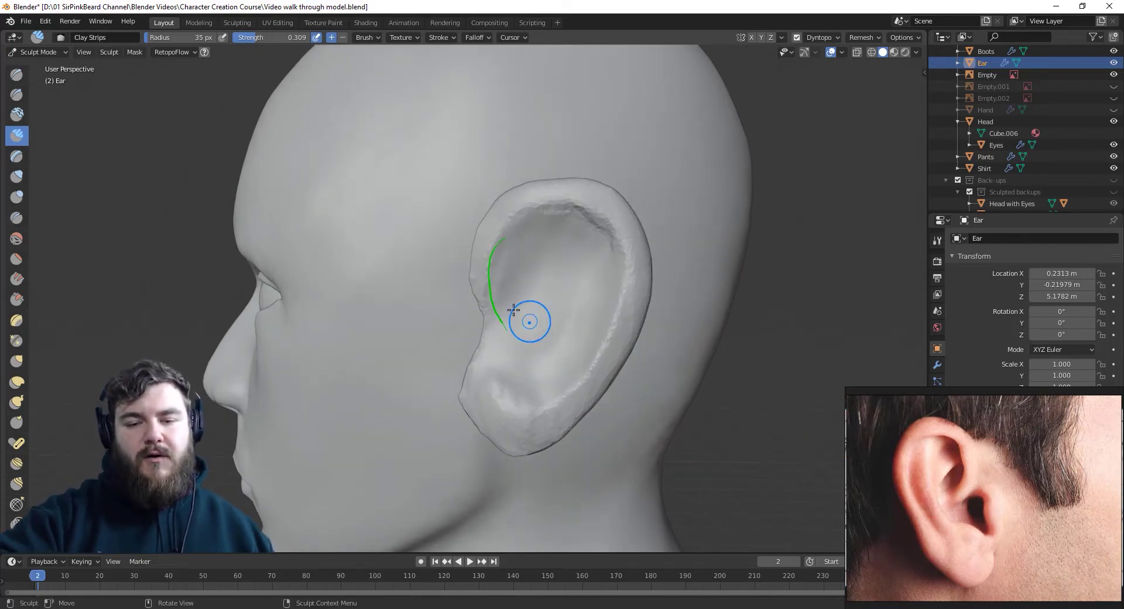
mouse_move(510, 334)
left_mouse_down()
mouse_move(497, 315)
mouse_move(534, 342)
left_mouse_up()
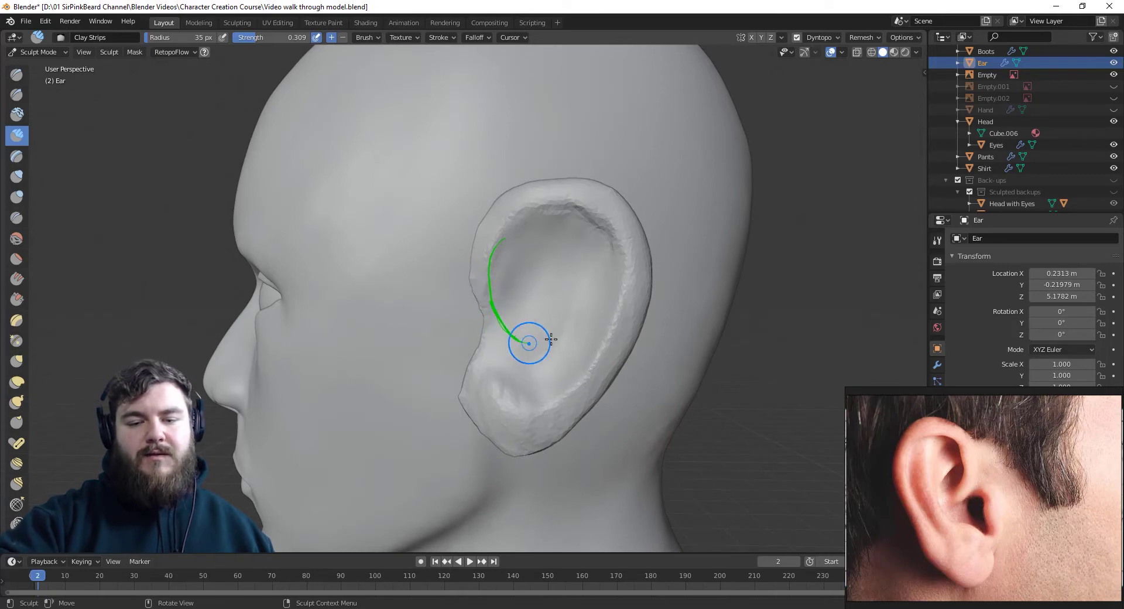
mouse_move(489, 266)
left_mouse_down()
mouse_move(510, 328)
mouse_move(501, 263)
mouse_move(524, 319)
mouse_move(488, 230)
left_mouse_up()
left_click_drag(495, 284, 494, 304)
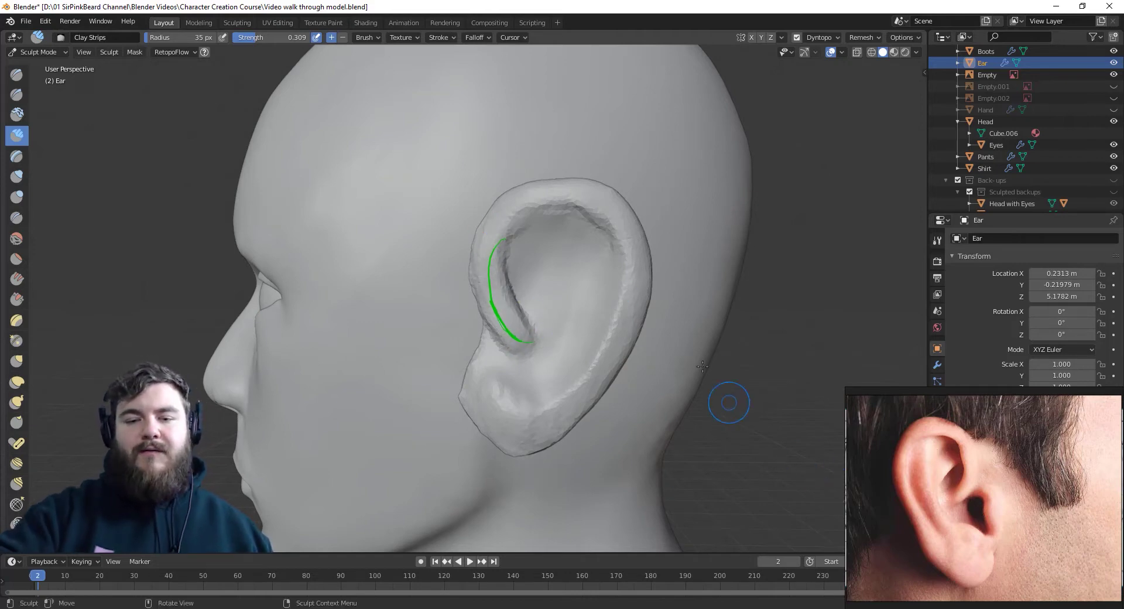
Add a vertical inner ridge and shape the bowl from the lobe up to the top
mouse_move(552, 240)
left_mouse_down()
mouse_move(569, 292)
mouse_move(556, 346)
mouse_move(576, 290)
left_mouse_up()
left_click_drag(562, 238, 569, 276)
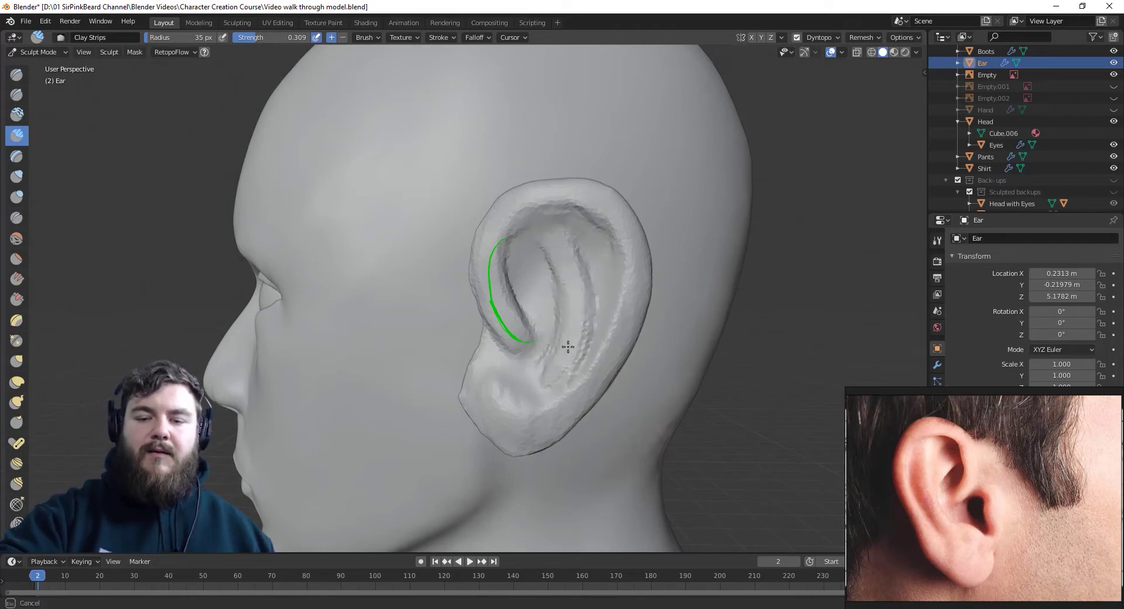
left_click_drag(550, 376, 558, 241)
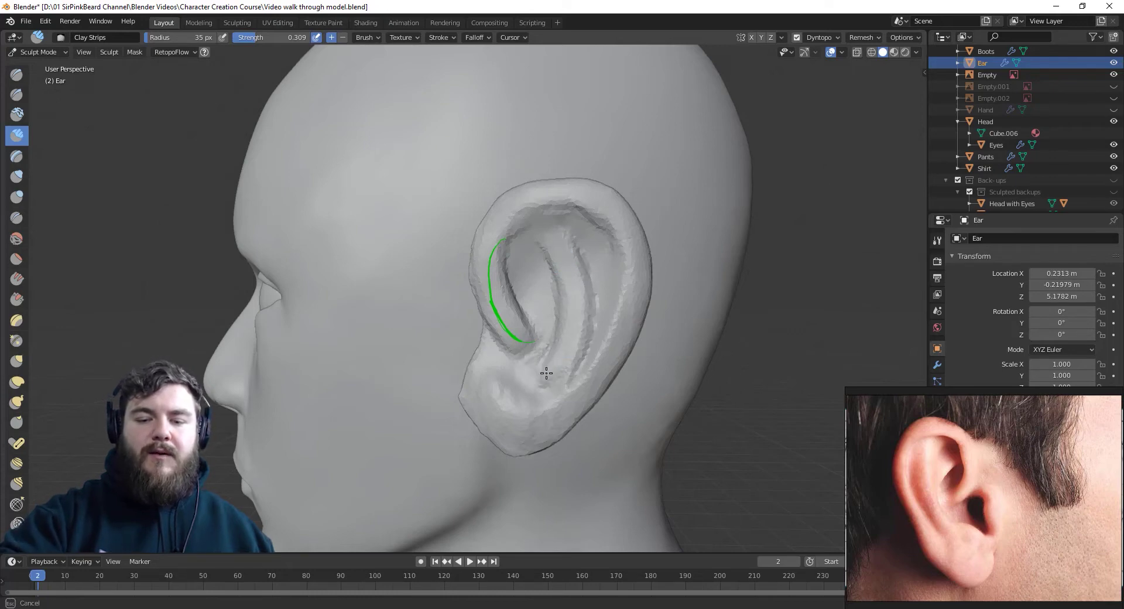
mouse_move(554, 376)
left_mouse_down()
mouse_move(563, 369)
mouse_move(558, 247)
mouse_move(578, 250)
mouse_move(528, 277)
mouse_move(539, 268)
left_mouse_up()
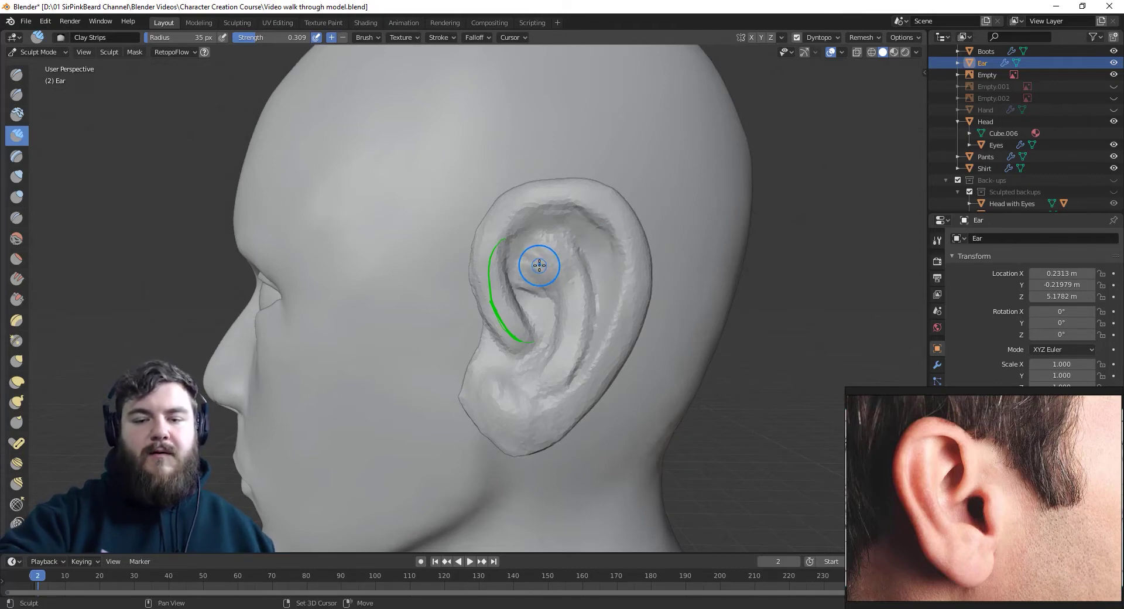
Switch to Crease (Shift+C) and deepen the central ear fold
key("shift+c")
mouse_move(520, 305)
left_mouse_down()
mouse_move(527, 262)
mouse_move(538, 271)
left_mouse_up()
mouse_move(539, 272)
left_mouse_down()
mouse_move(527, 263)
mouse_move(557, 313)
mouse_move(530, 364)
mouse_move(553, 336)
mouse_move(503, 296)
left_mouse_up()
Crease the groove inside the front rim and along the inner ear fold
middle_click_drag(503, 297, 490, 314)
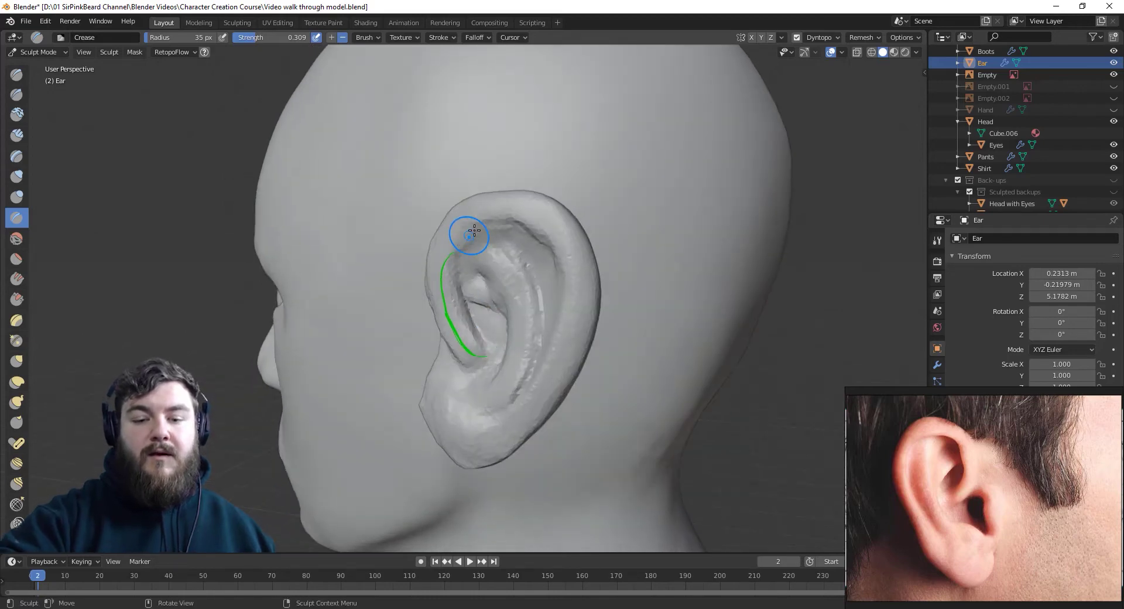
mouse_move(475, 230)
left_mouse_down()
mouse_move(471, 314)
mouse_move(460, 266)
mouse_move(459, 287)
mouse_move(497, 231)
mouse_move(460, 272)
mouse_move(467, 303)
mouse_move(465, 295)
left_mouse_up()
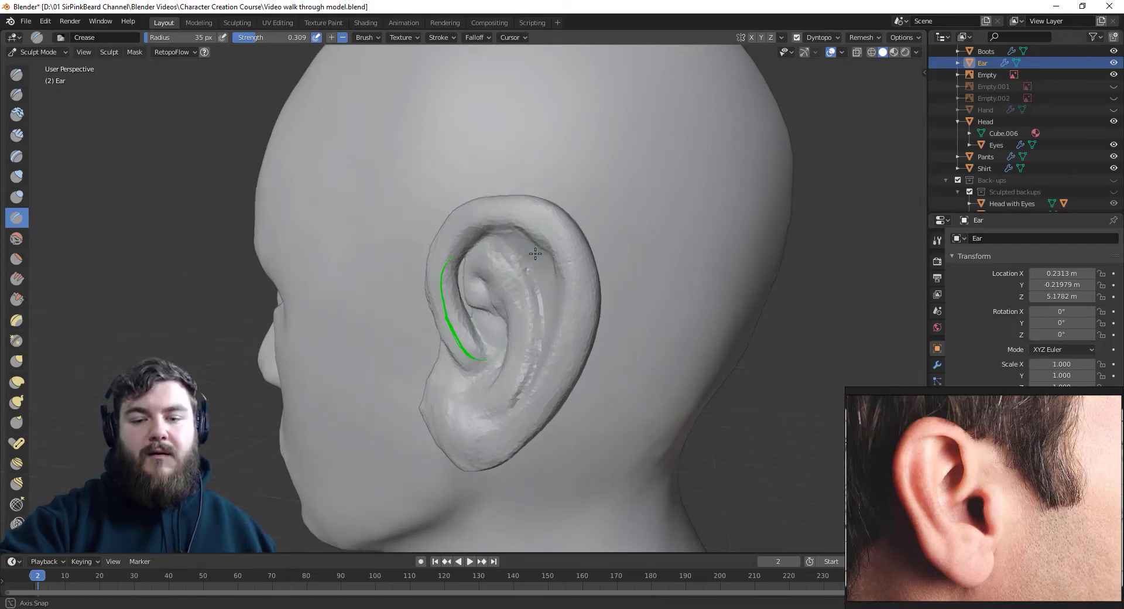
middle_click_drag(535, 251, 542, 218)
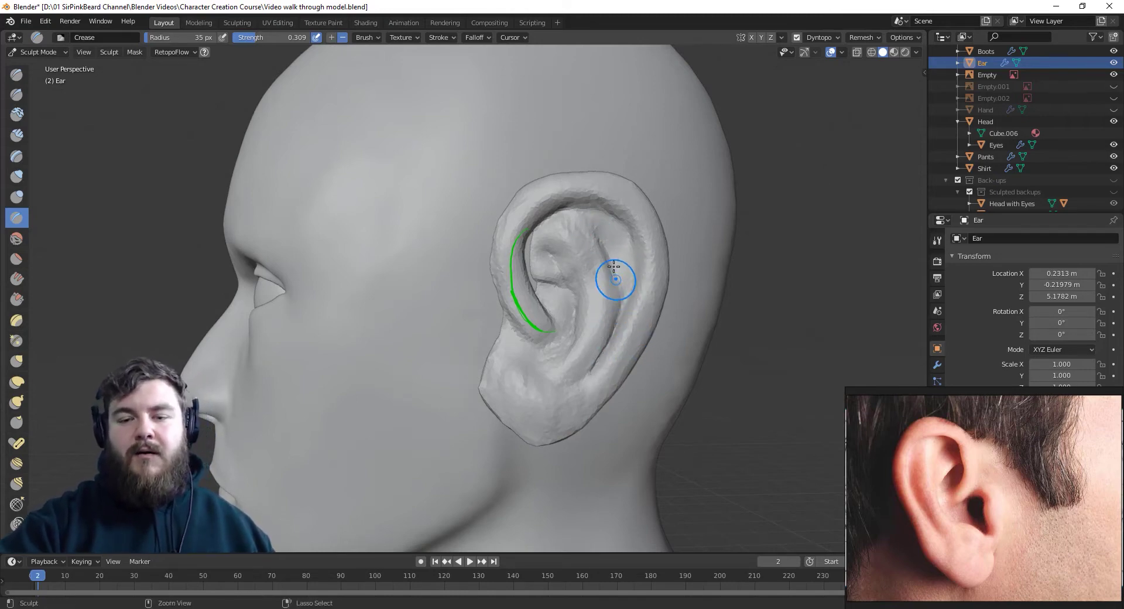
left_click_drag(596, 238, 597, 242)
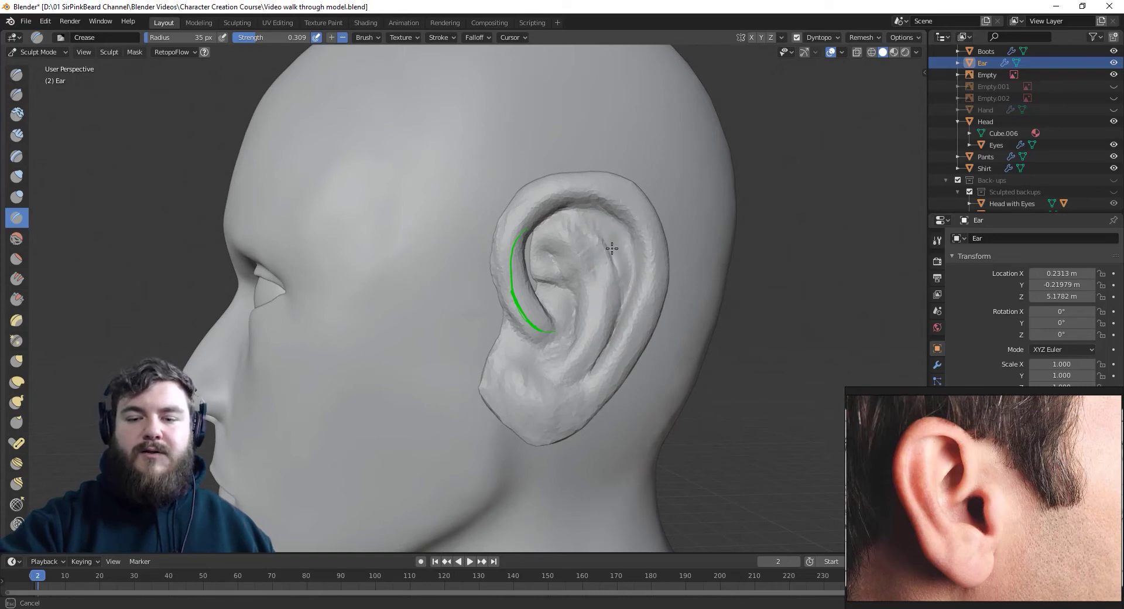
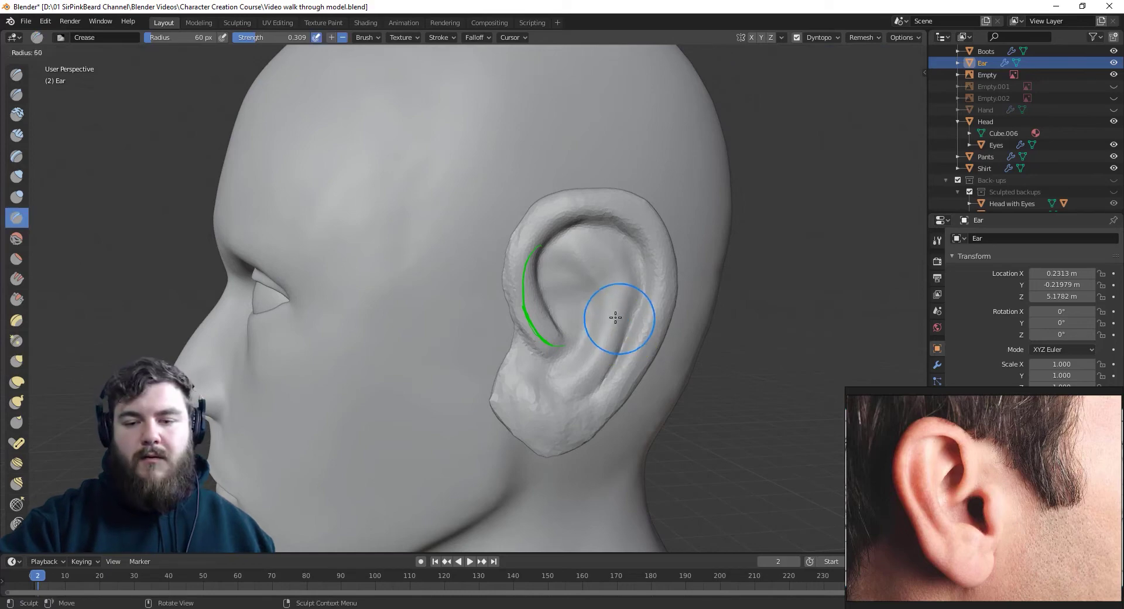
Crease the groove along the lower ear with a smaller brush
key("f")
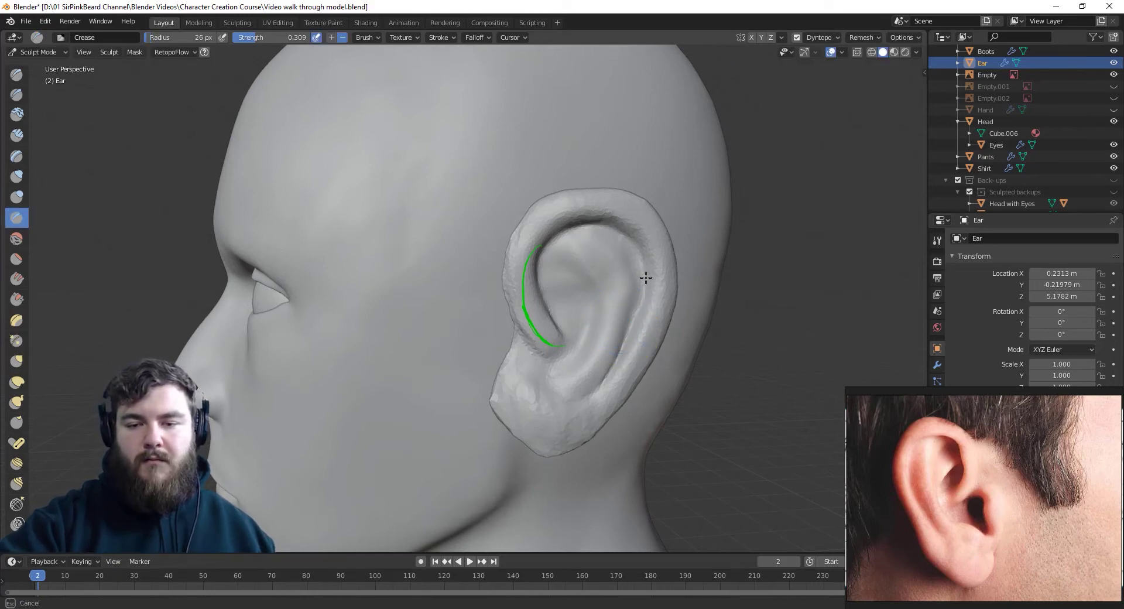
left_click_drag(603, 387, 592, 394)
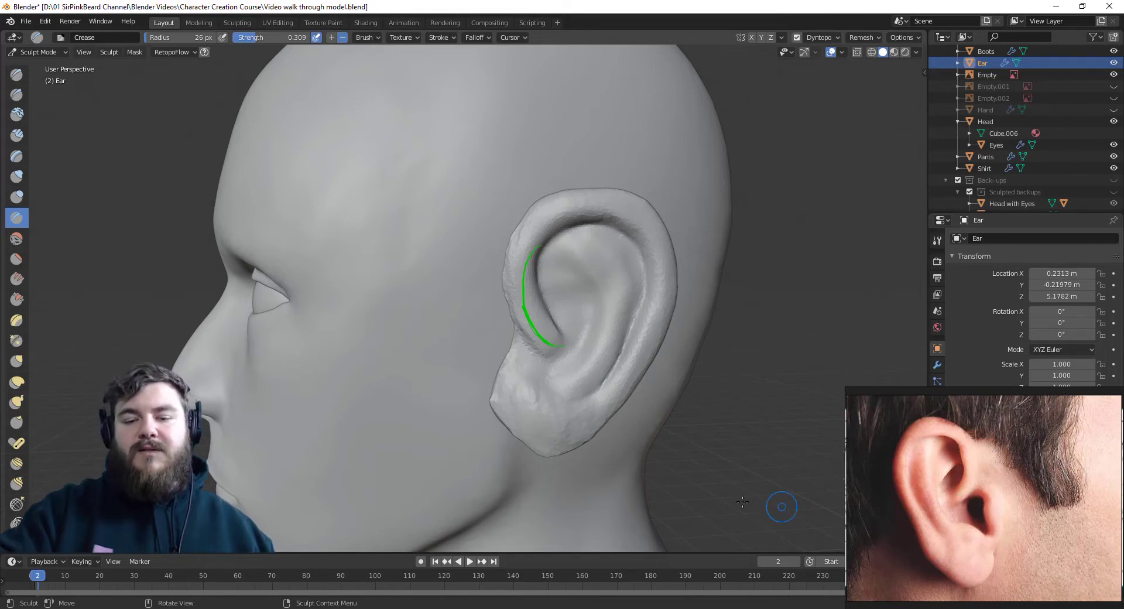
key("g")
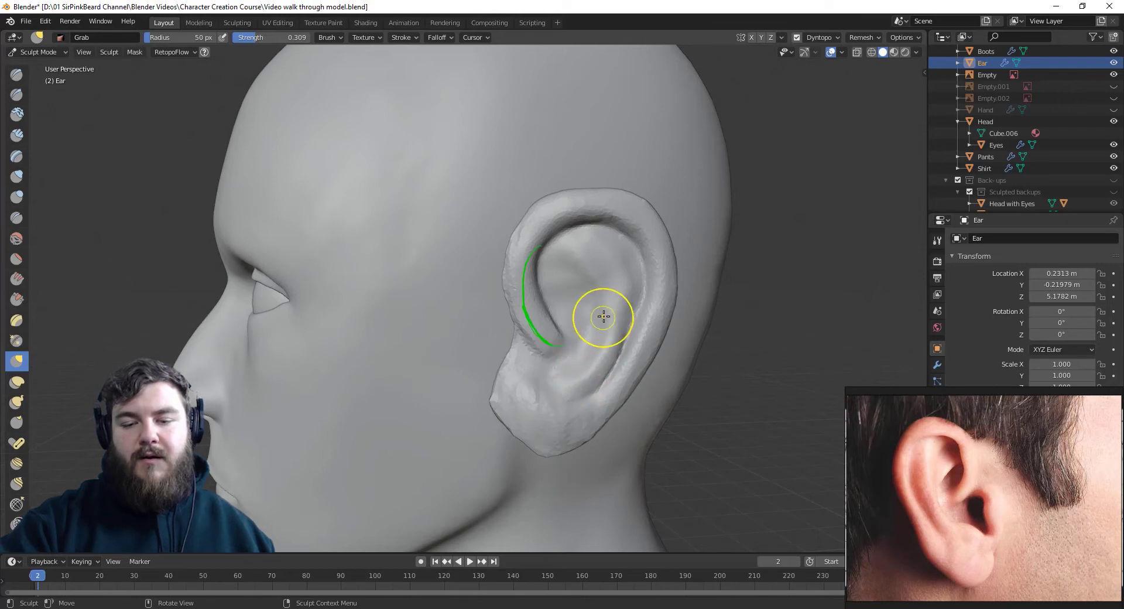
Set the Crease brush to 37 px and carve the inner fold down toward the earlobe
key("shift+c")
key("f")
left_click(578, 384)
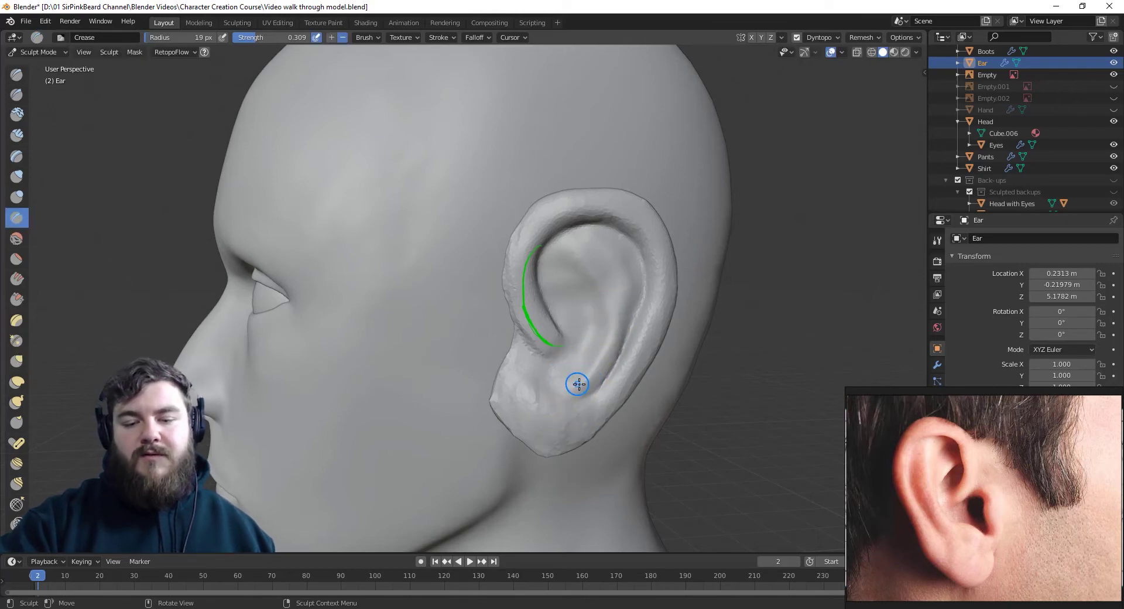
key("f")
left_click(531, 384)
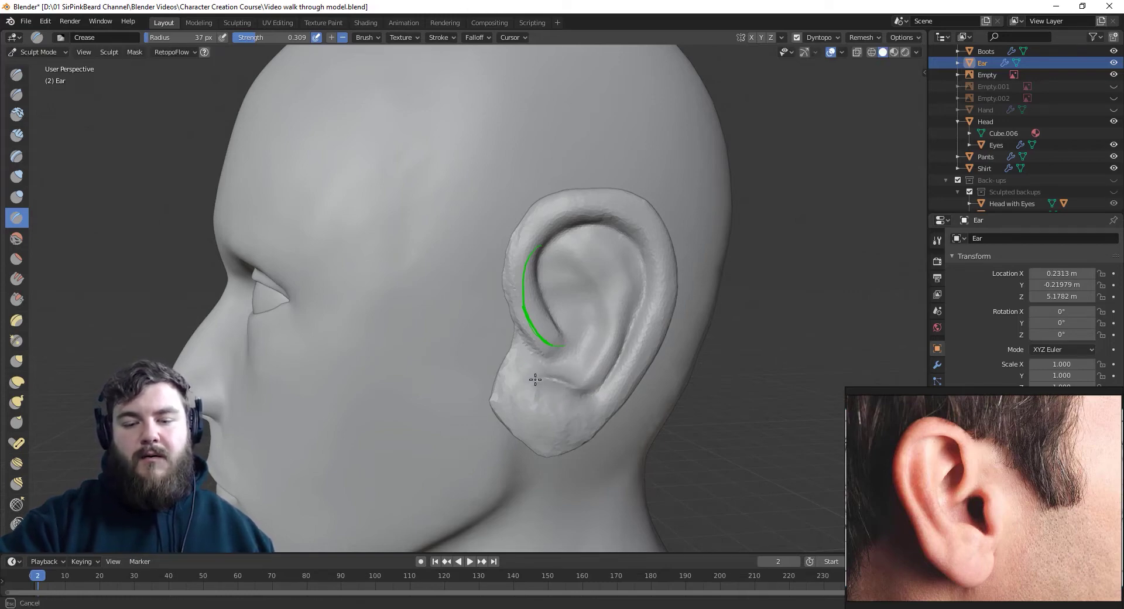
left_click_drag(603, 378, 613, 353)
left_click_drag(624, 317, 588, 381)
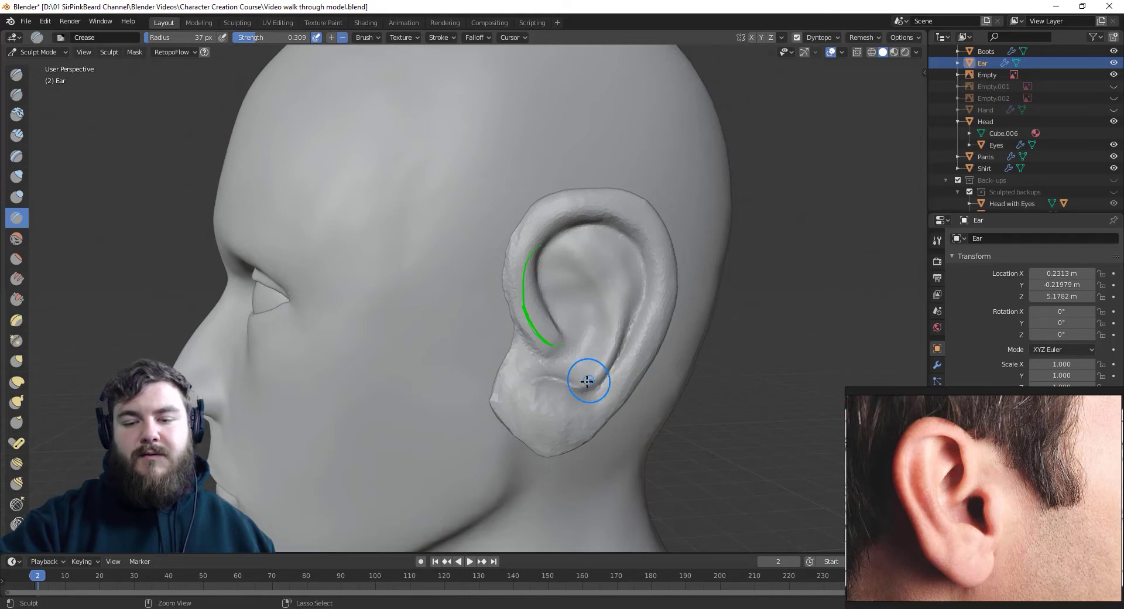
left_click_drag(621, 280, 602, 364)
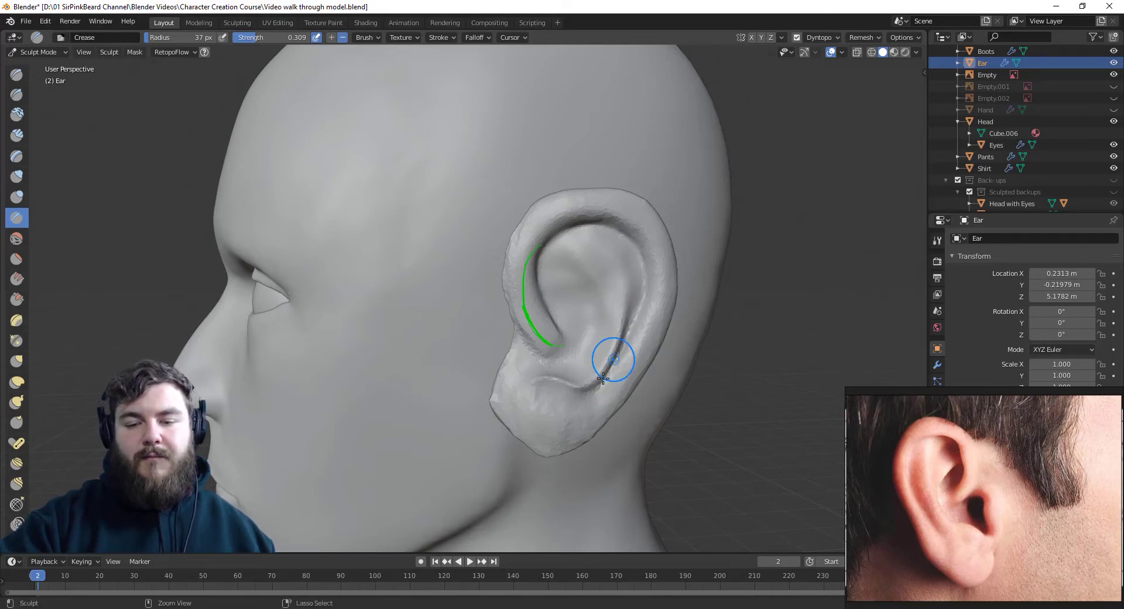
Build up the earlobe and the inside of the ear bowl with Clay Strips
key("c")
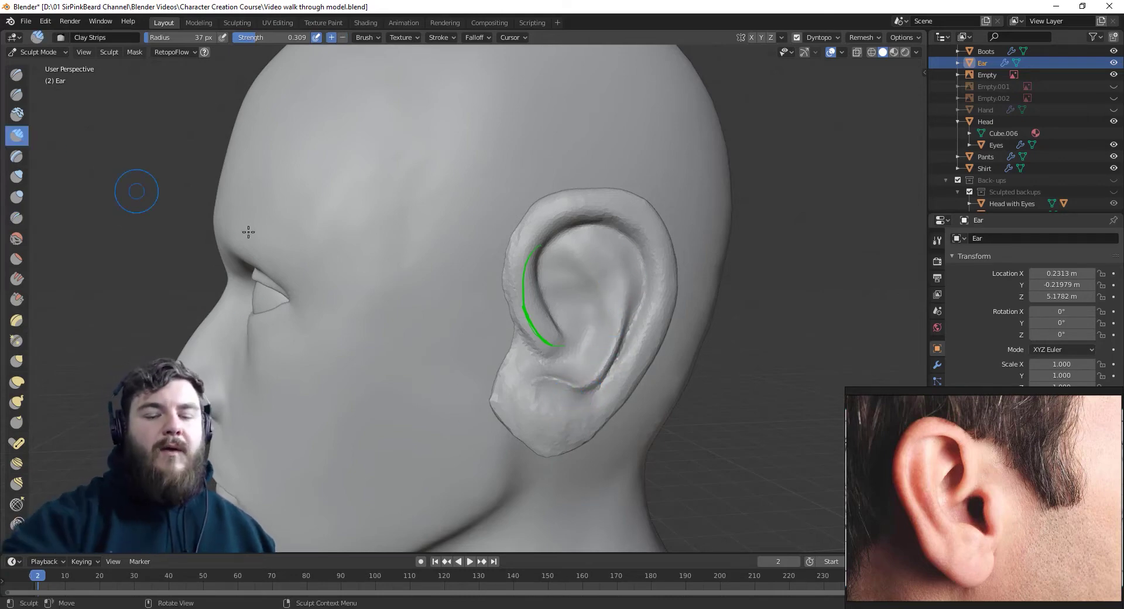
left_click_drag(536, 392, 538, 403)
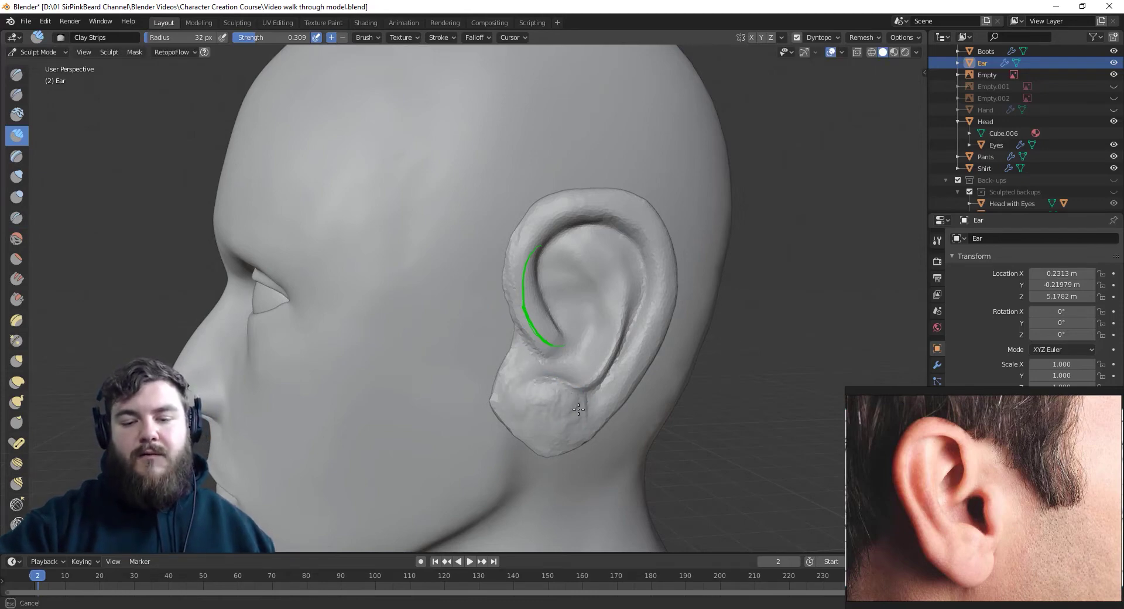
left_click_drag(579, 409, 581, 417)
left_click_drag(623, 267, 574, 246)
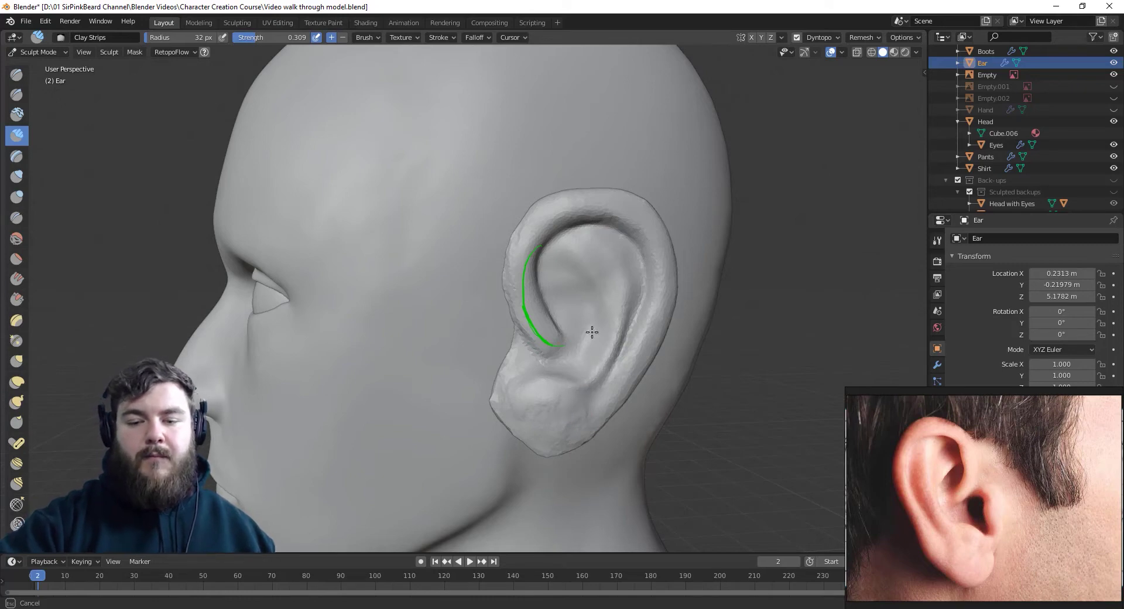
left_click_drag(517, 328, 534, 354)
Use Grab to pull the concha inward and push the inner crease down-right
key("g")
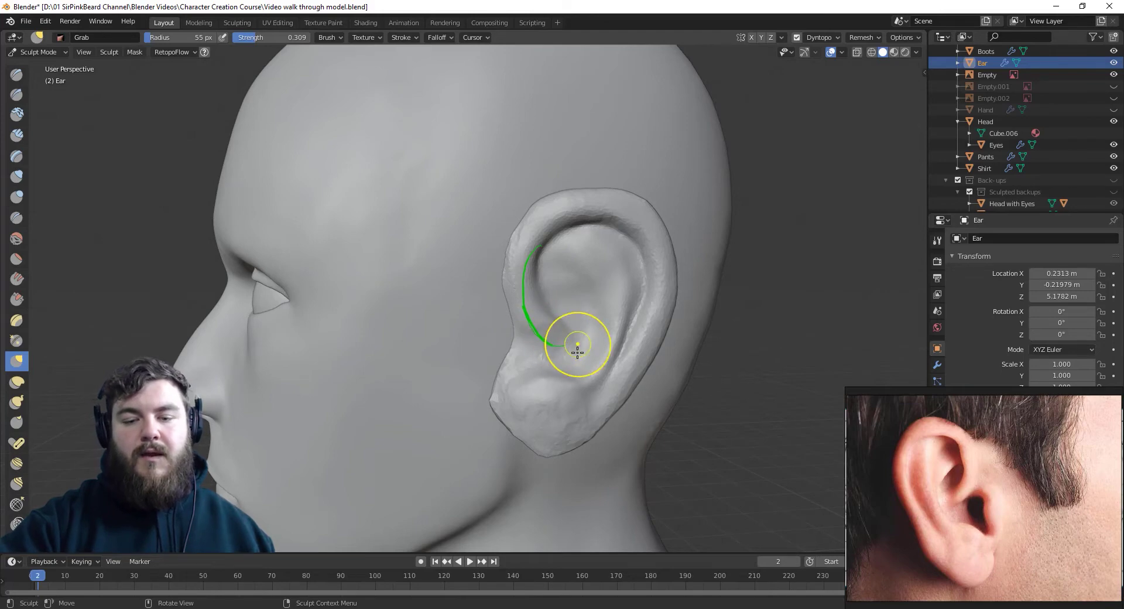
mouse_move(563, 330)
left_mouse_down()
mouse_move(555, 318)
mouse_move(547, 326)
left_mouse_up()
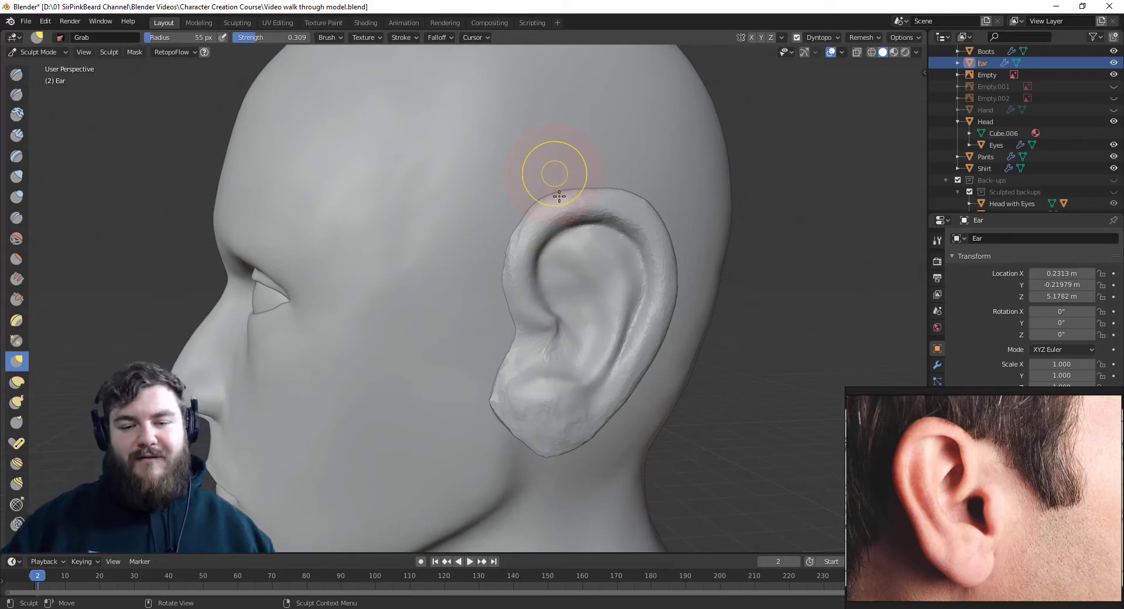
middle_click_drag(623, 374, 600, 366)
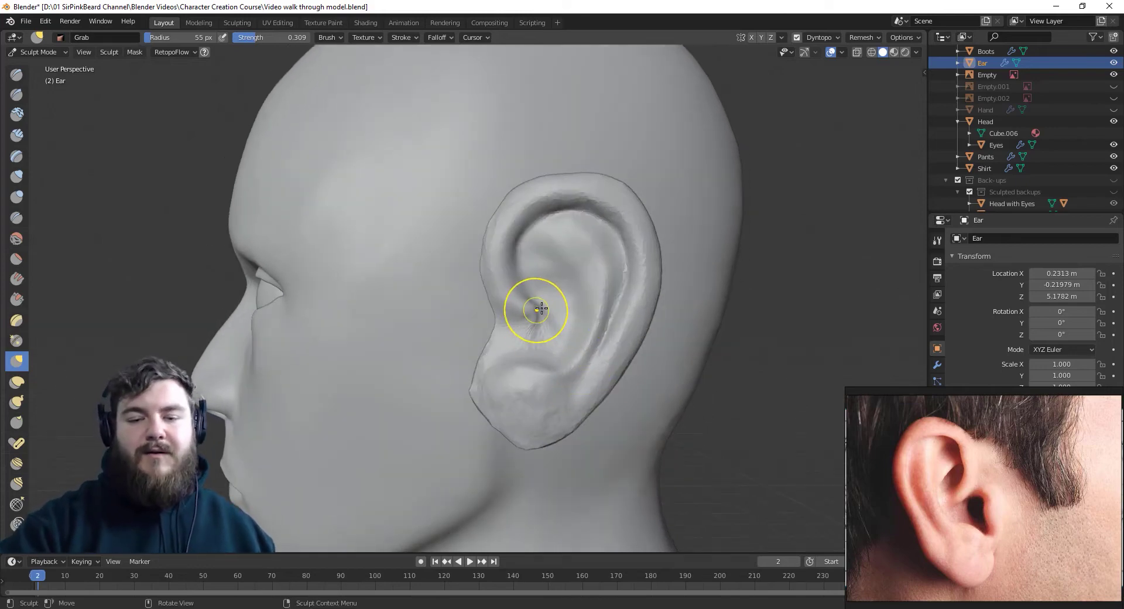
mouse_move(528, 309)
left_mouse_down()
mouse_move(510, 272)
mouse_move(539, 301)
left_mouse_up()
left_click_drag(539, 300, 544, 304)
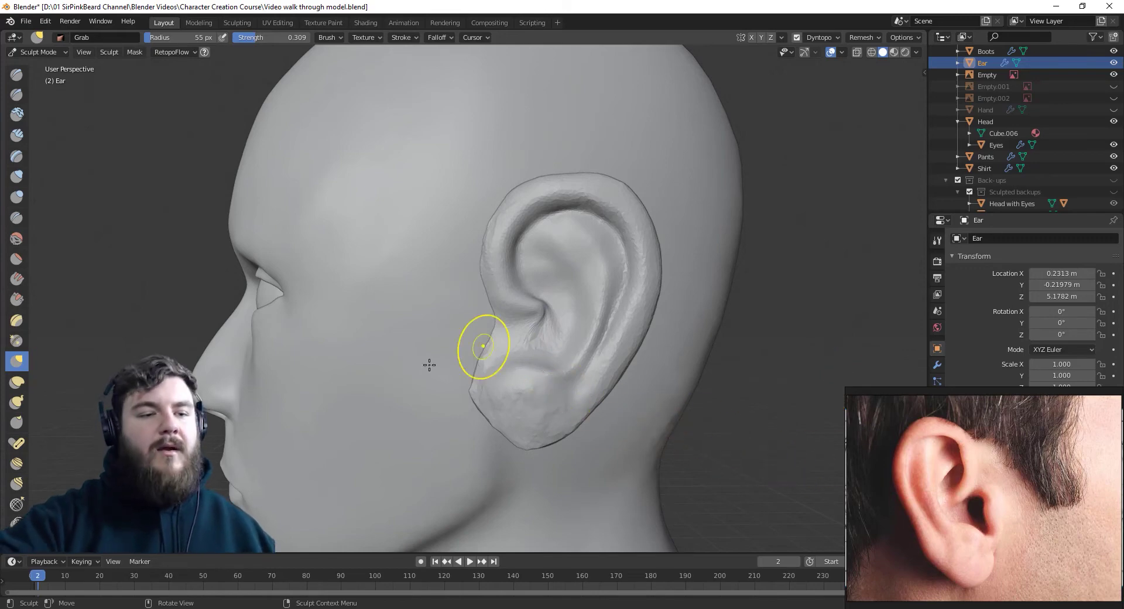
left_click(17, 197)
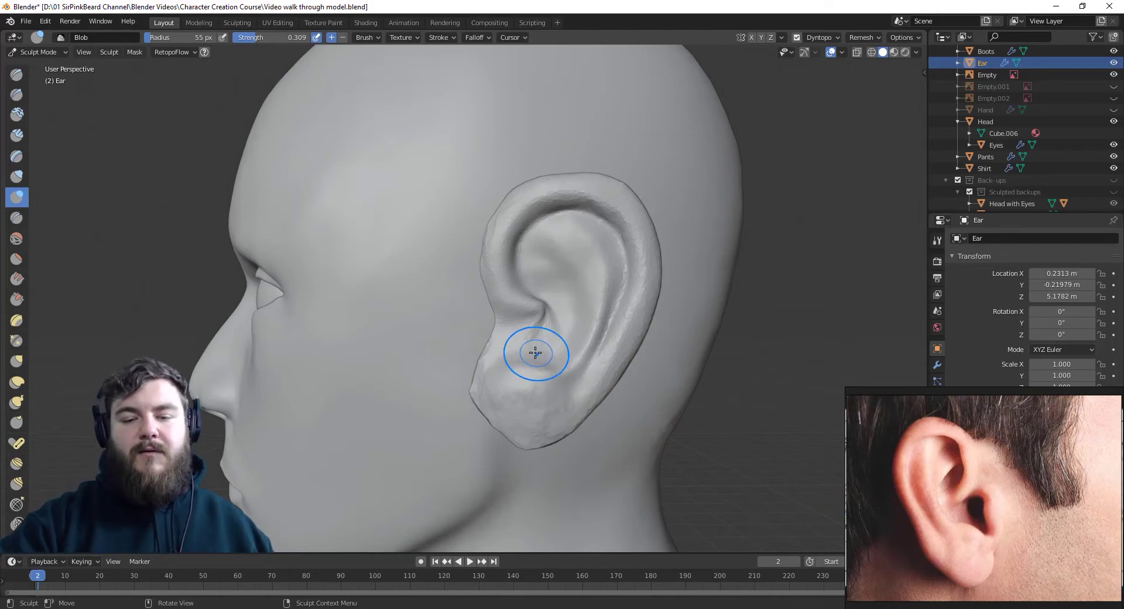
Form the rounded ear canal opening with the Blob brush at 34 px
key("f")
left_click(517, 343)
mouse_move(535, 348)
middle_mouse_down()
mouse_move(482, 339)
mouse_move(492, 344)
middle_mouse_up()
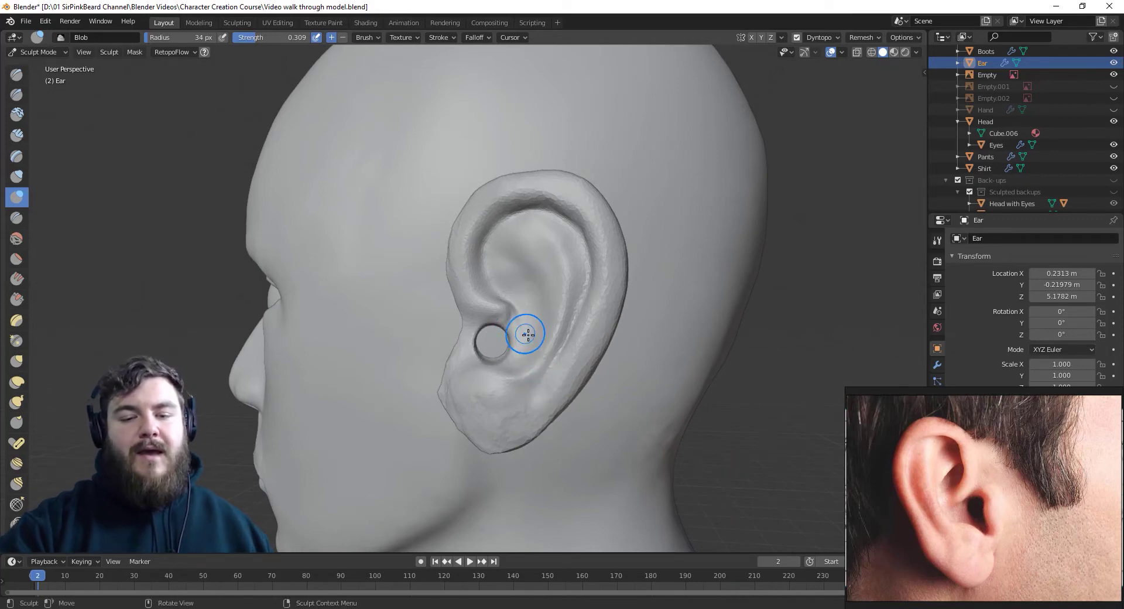
Add clay to the ridge above the ear hole with Clay Strips at 24 px
left_click(16, 136)
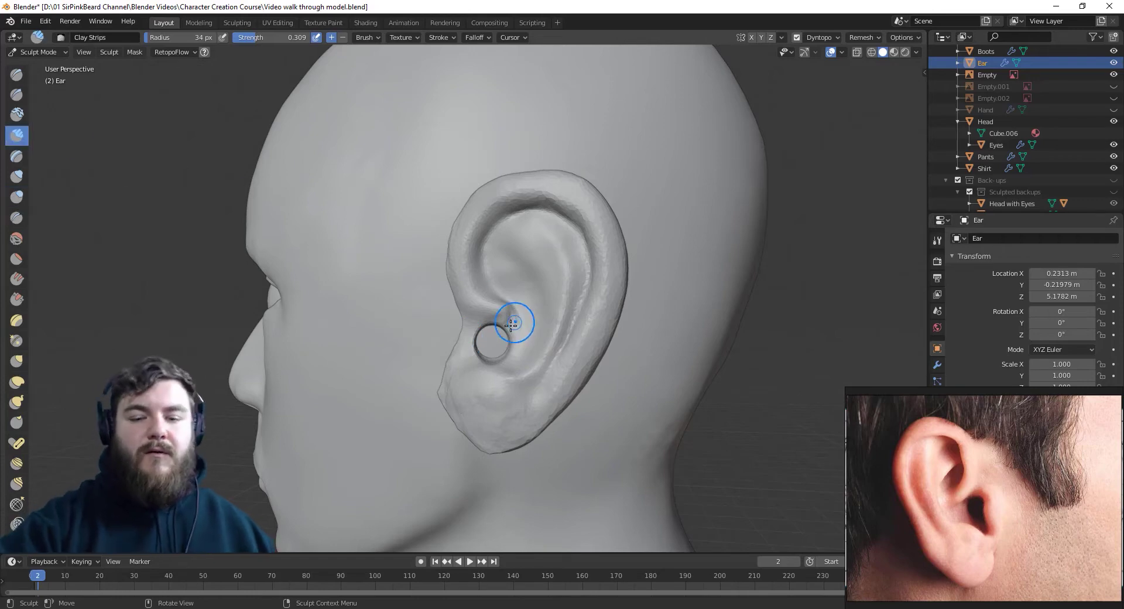
key("f")
left_click(514, 319)
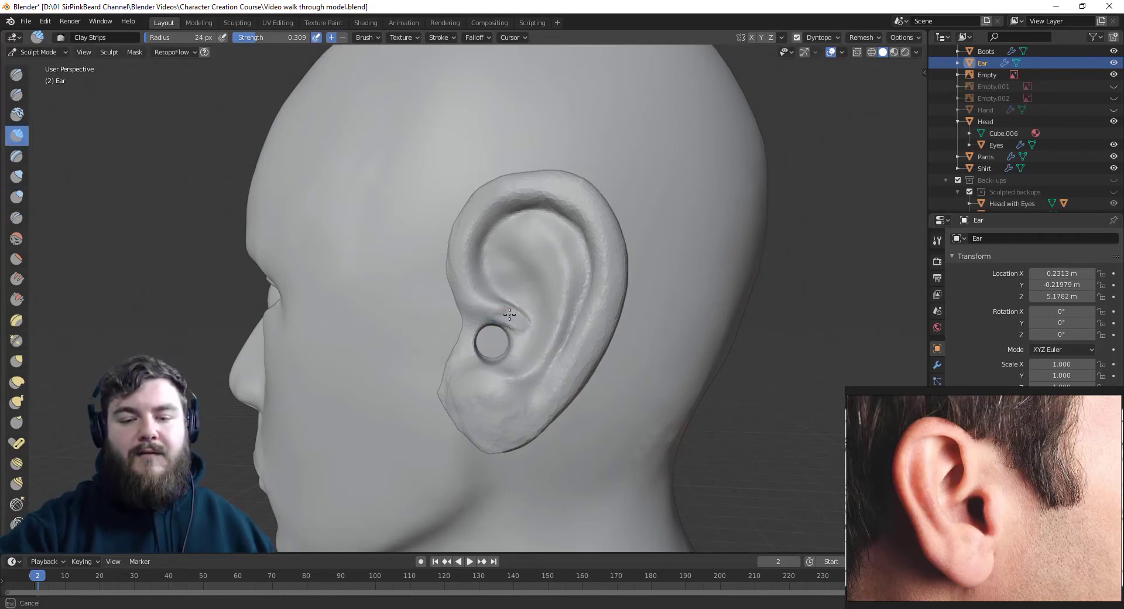
left_click_drag(510, 315, 532, 359)
mouse_move(532, 358)
middle_mouse_down()
mouse_move(609, 376)
mouse_move(671, 371)
mouse_move(632, 366)
middle_mouse_up()
Grab the concha, lower rim and outline to match the front and side references
key("g")
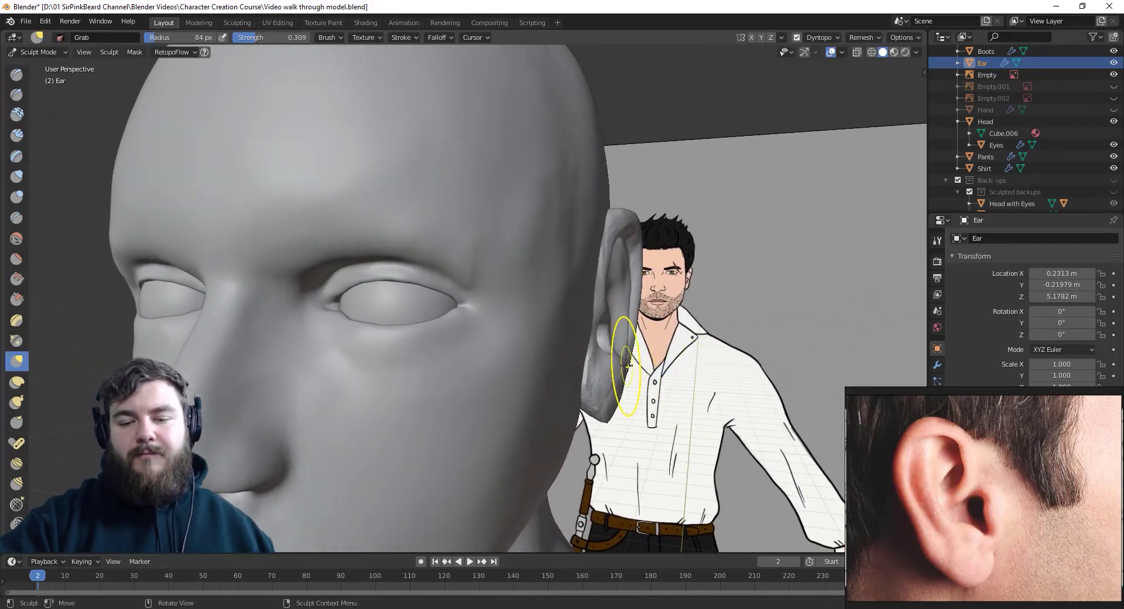
left_click_drag(625, 366, 615, 370)
left_click_drag(615, 369, 648, 201)
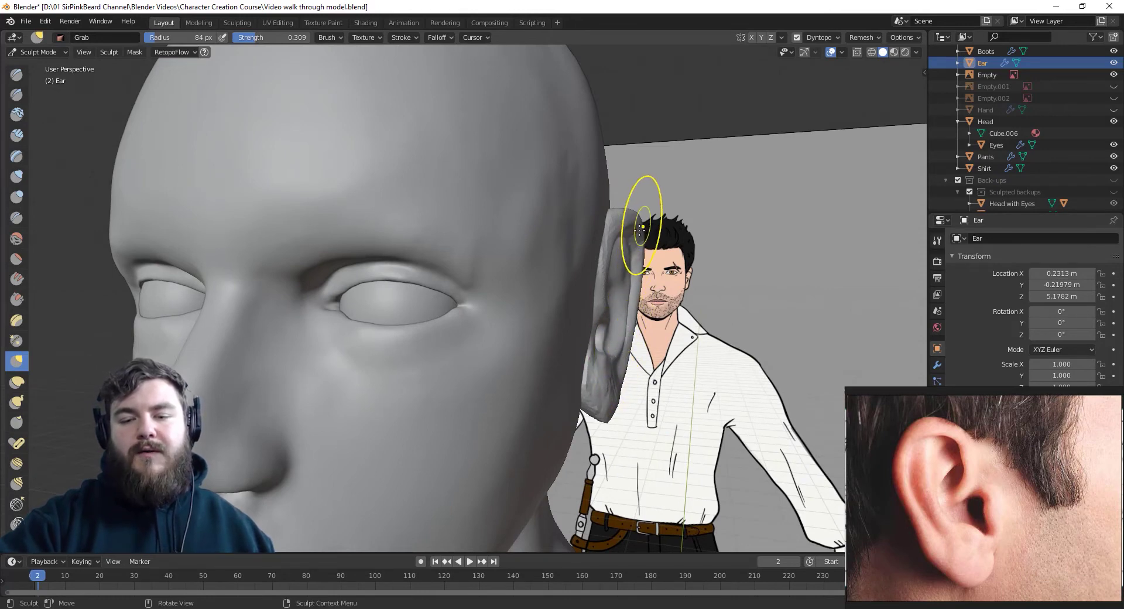
mouse_move(648, 201)
middle_mouse_down()
mouse_move(665, 318)
mouse_move(627, 389)
mouse_move(574, 378)
mouse_move(672, 426)
mouse_move(704, 426)
middle_mouse_up()
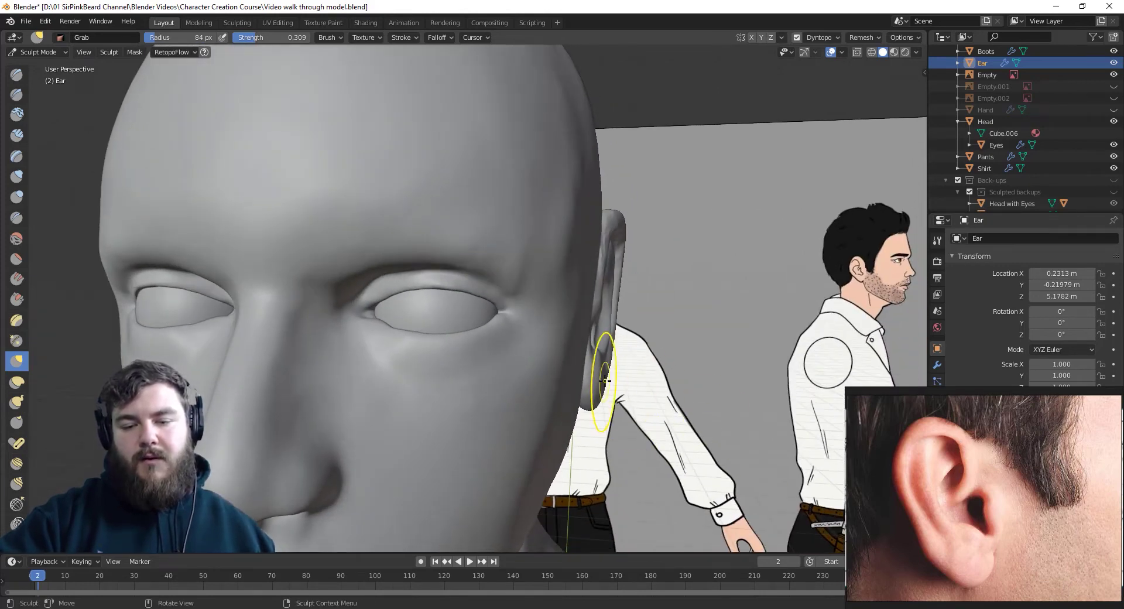
mouse_move(597, 382)
middle_mouse_down()
mouse_move(627, 451)
mouse_move(582, 426)
mouse_move(592, 429)
middle_mouse_up()
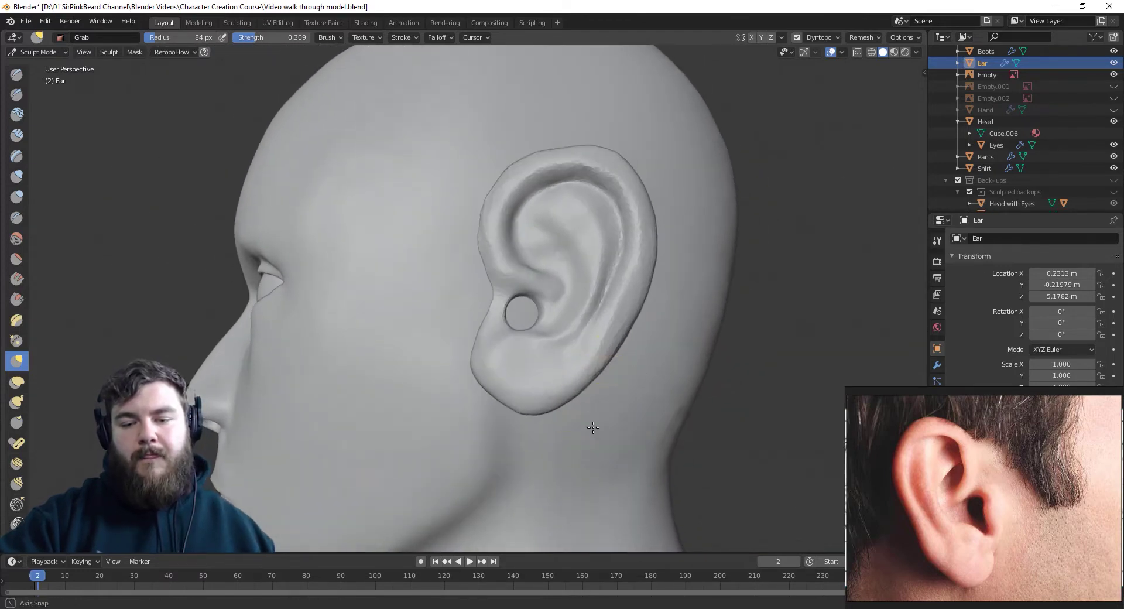
Reshape the ear's lower fold and rim with the Grab brush at 40 px
key("f")
left_click(580, 325)
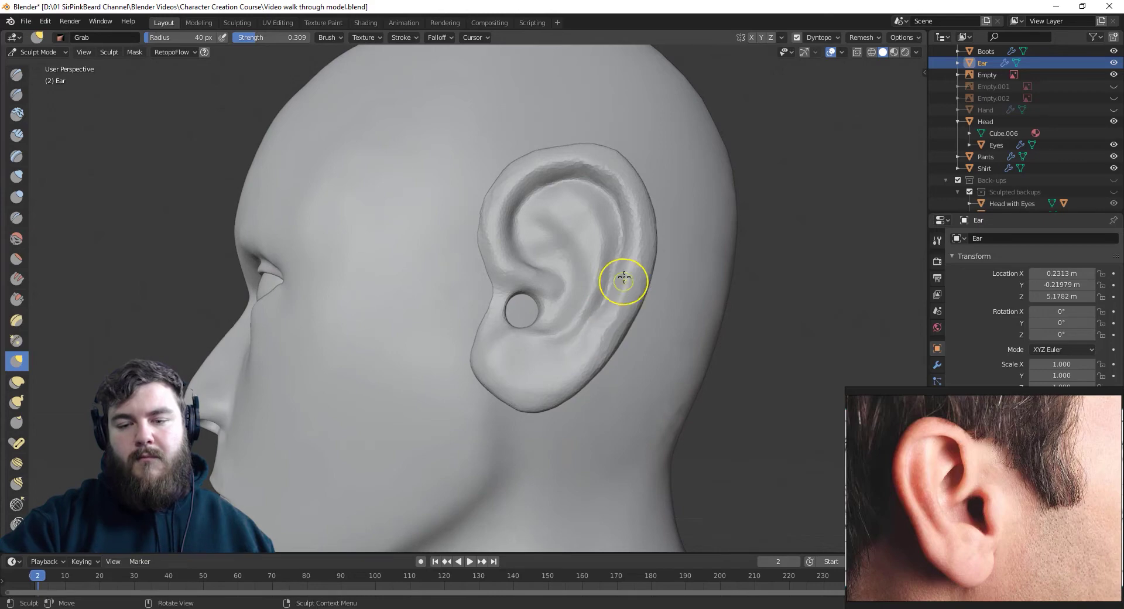
left_click_drag(598, 328, 584, 348)
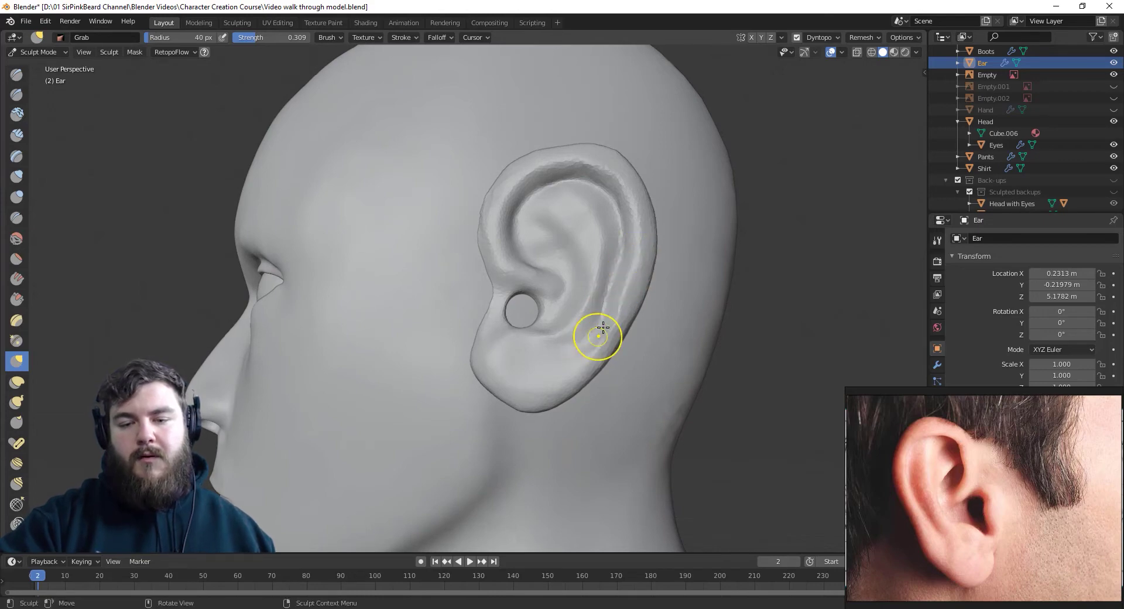
left_click_drag(625, 298, 629, 260)
left_click_drag(639, 210, 640, 241)
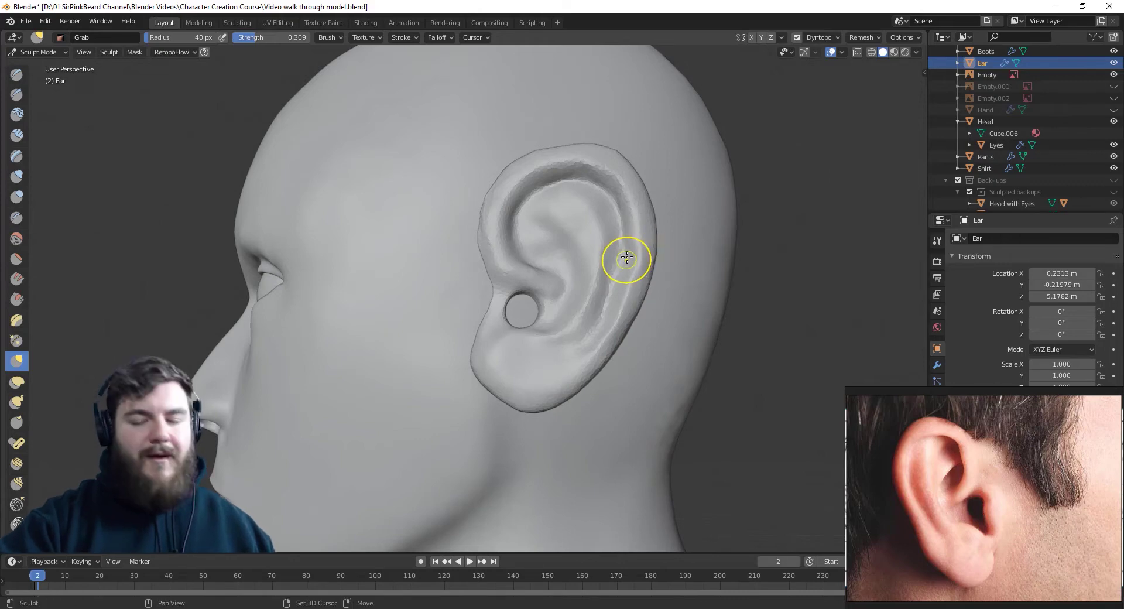
Carve a sharp crease along the antihelix's inner rim with the Crease brush
key("shift+c")
mouse_move(614, 197)
left_mouse_down()
mouse_move(617, 286)
mouse_move(608, 308)
mouse_move(618, 249)
mouse_move(606, 312)
mouse_move(616, 197)
left_mouse_up()
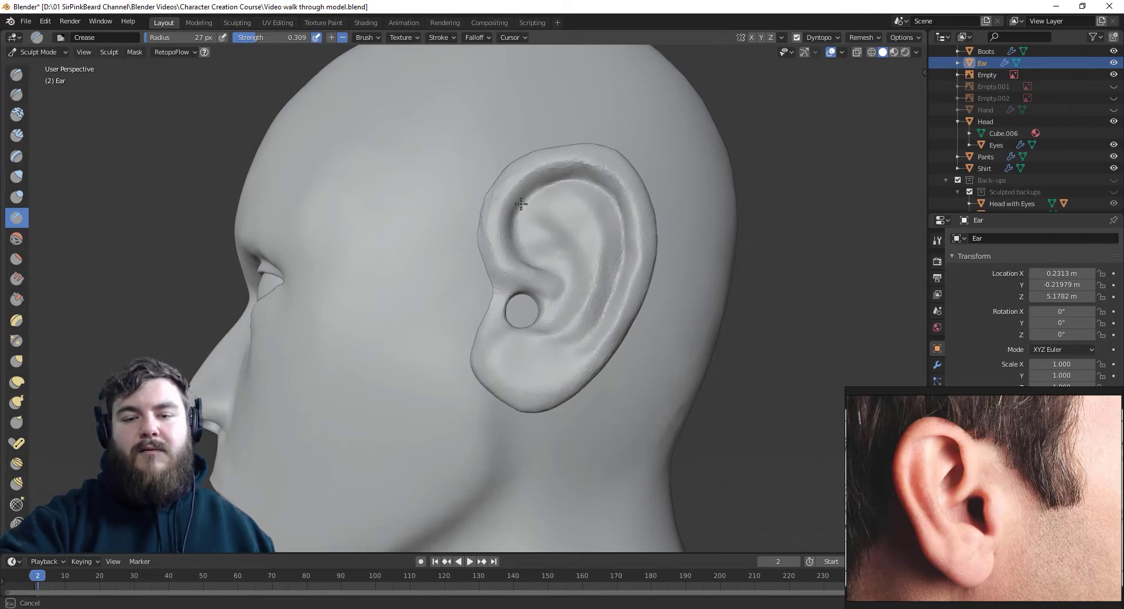
left_click_drag(521, 204, 553, 273)
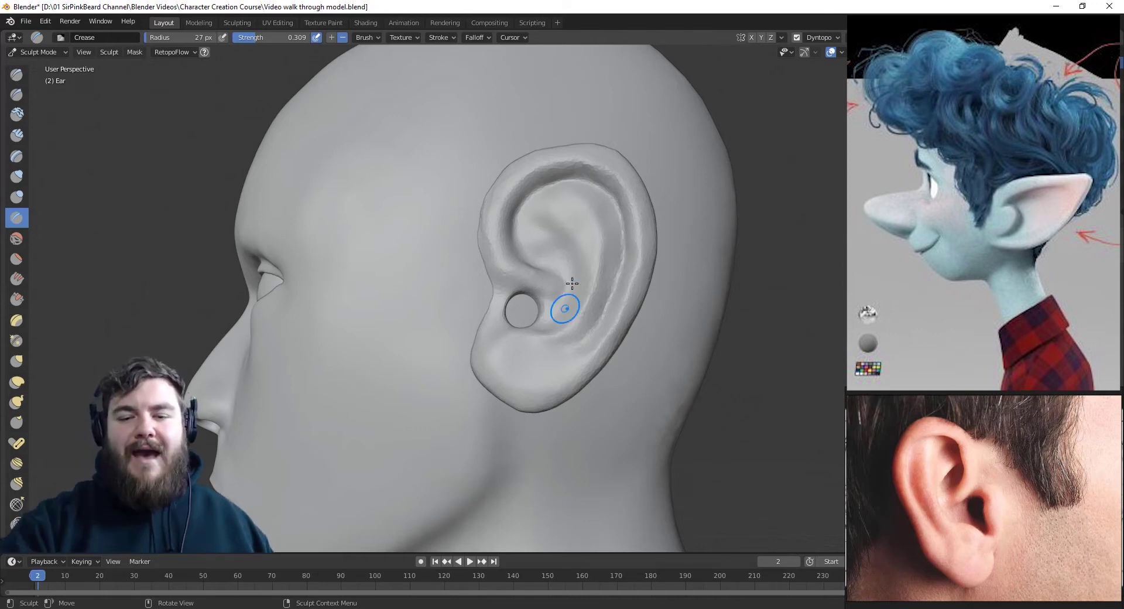
Deepen the fold below the inner rim and crease along the helix over the top
mouse_move(527, 230)
left_mouse_down()
mouse_move(522, 253)
mouse_move(546, 271)
left_mouse_up()
mouse_move(528, 236)
left_mouse_down()
mouse_move(571, 271)
mouse_move(576, 347)
left_mouse_up()
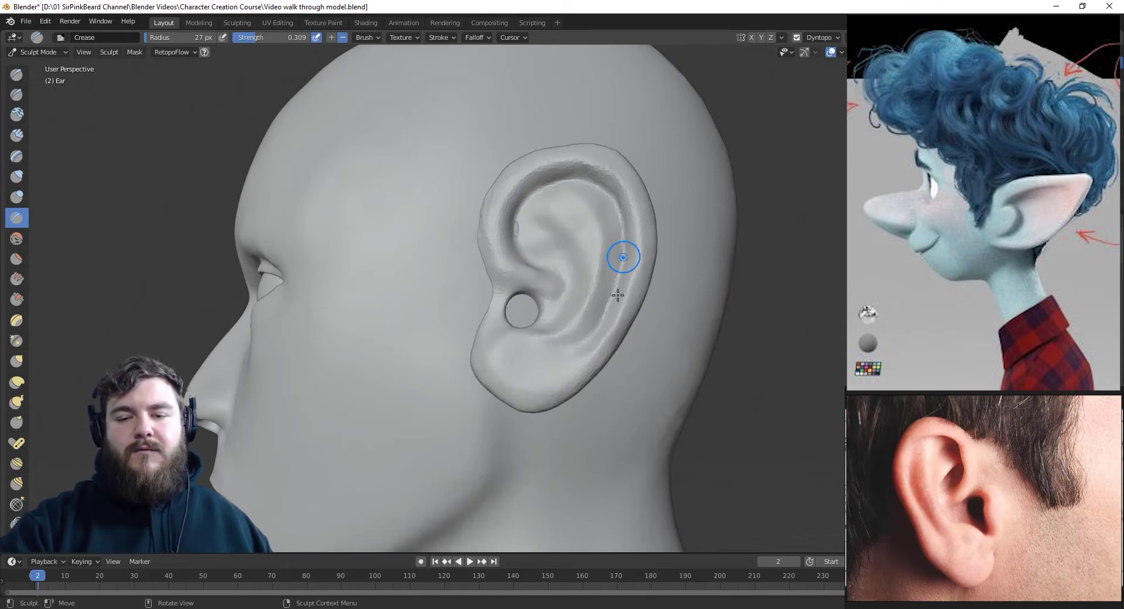
left_click_drag(623, 255, 598, 192)
mouse_move(524, 240)
left_mouse_down()
mouse_move(526, 210)
mouse_move(521, 242)
left_mouse_up()
mouse_move(520, 234)
left_mouse_down()
mouse_move(530, 200)
mouse_move(605, 190)
mouse_move(619, 241)
left_mouse_up()
left_click_drag(618, 247, 618, 276)
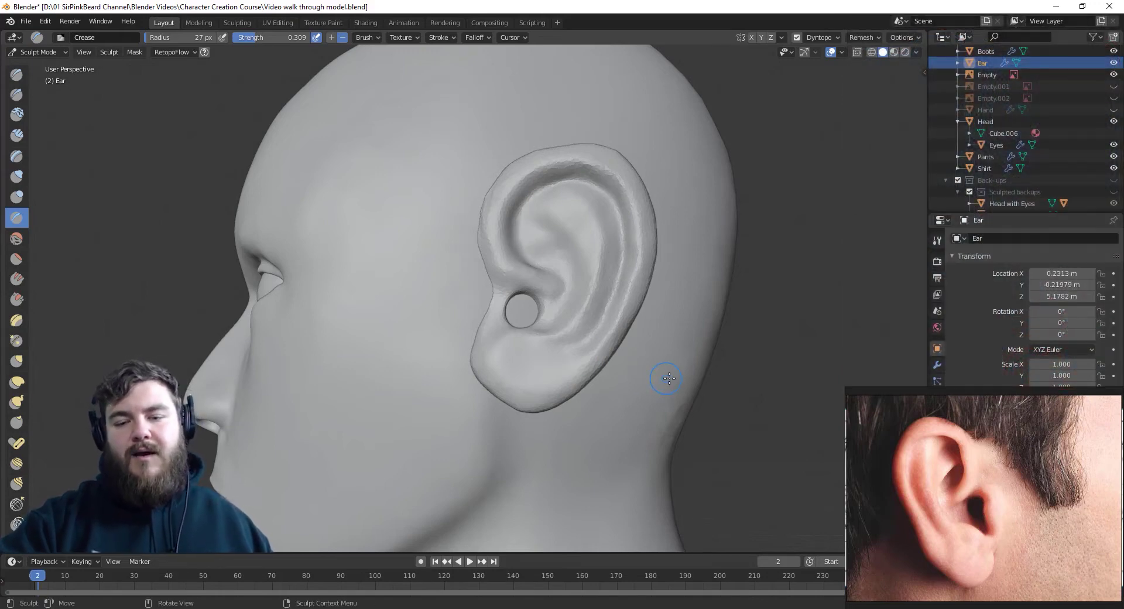
mouse_move(667, 377)
middle_mouse_down()
mouse_move(743, 414)
mouse_move(783, 419)
middle_mouse_up()
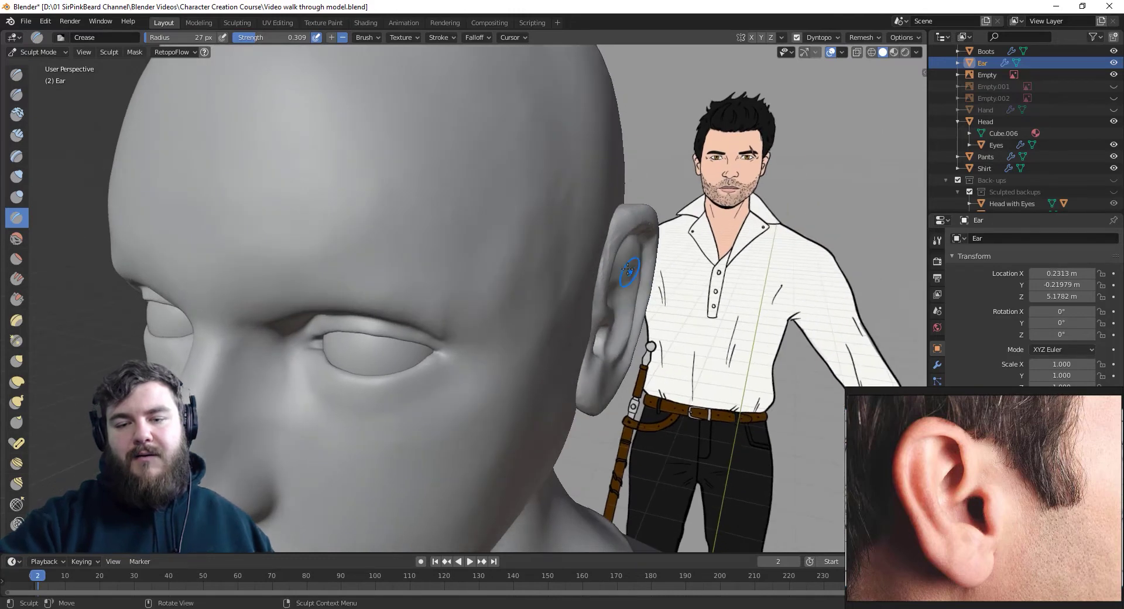
Pull the upper ear outline toward the reference with Grab at 44 px
key("g")
key("f")
left_click(657, 270)
left_click_drag(633, 264, 626, 268)
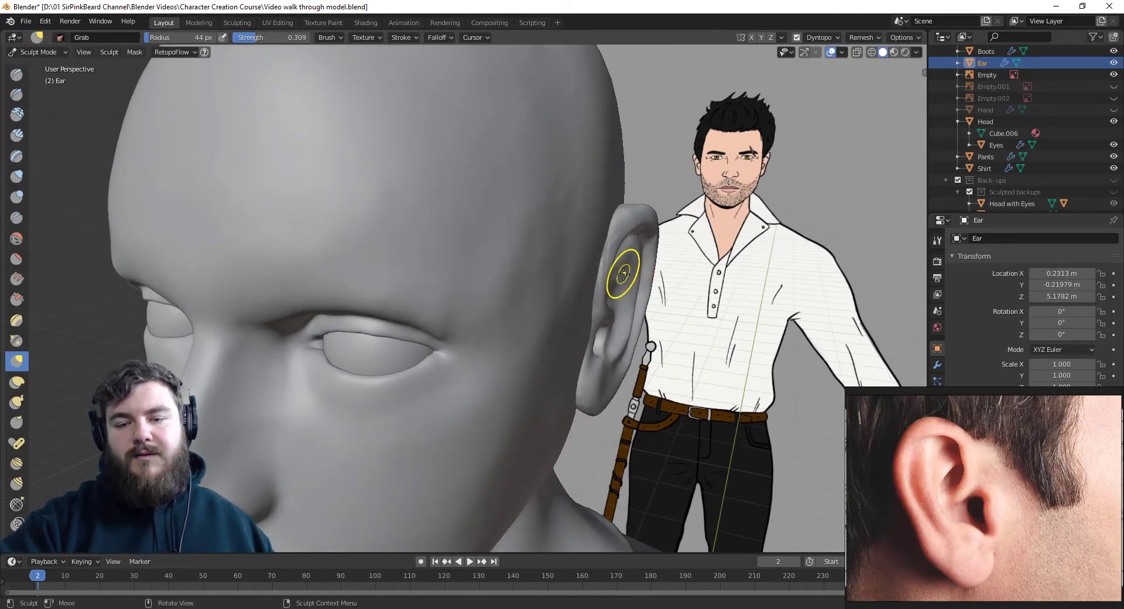
middle_click_drag(623, 273, 542, 251)
left_click_drag(636, 251, 618, 254)
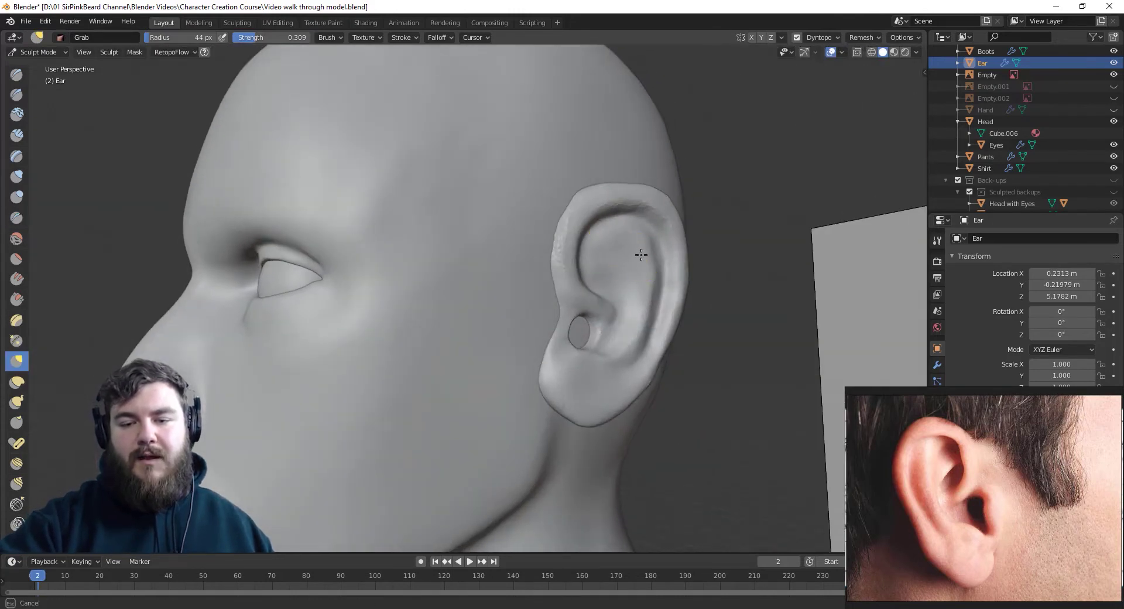
middle_click_drag(639, 333, 637, 409)
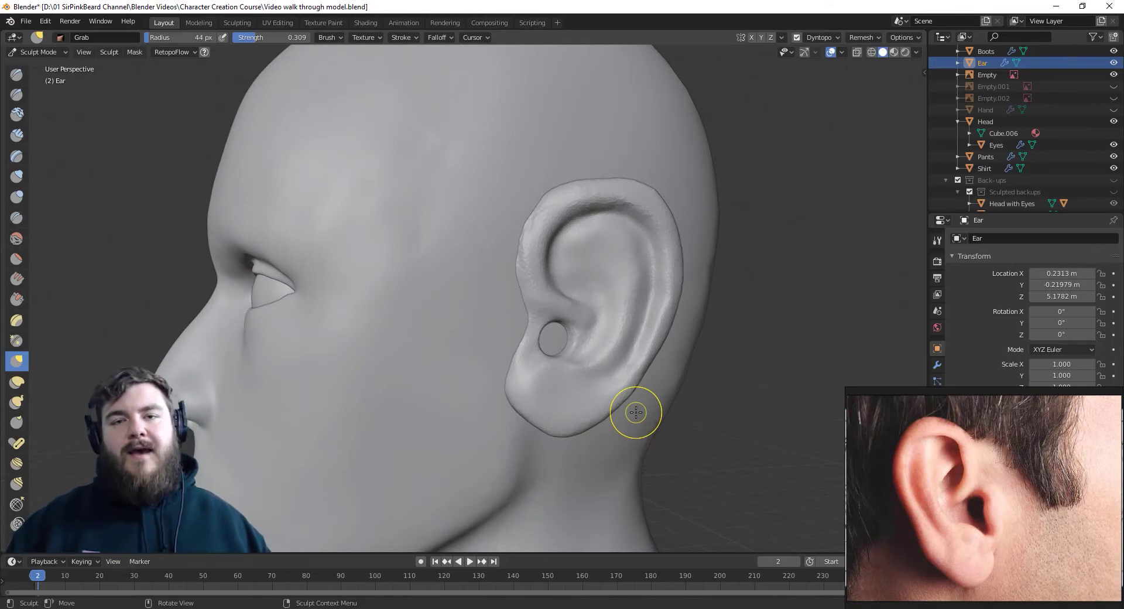
middle_click_drag(735, 318, 748, 328)
key("ctrl+Tab")
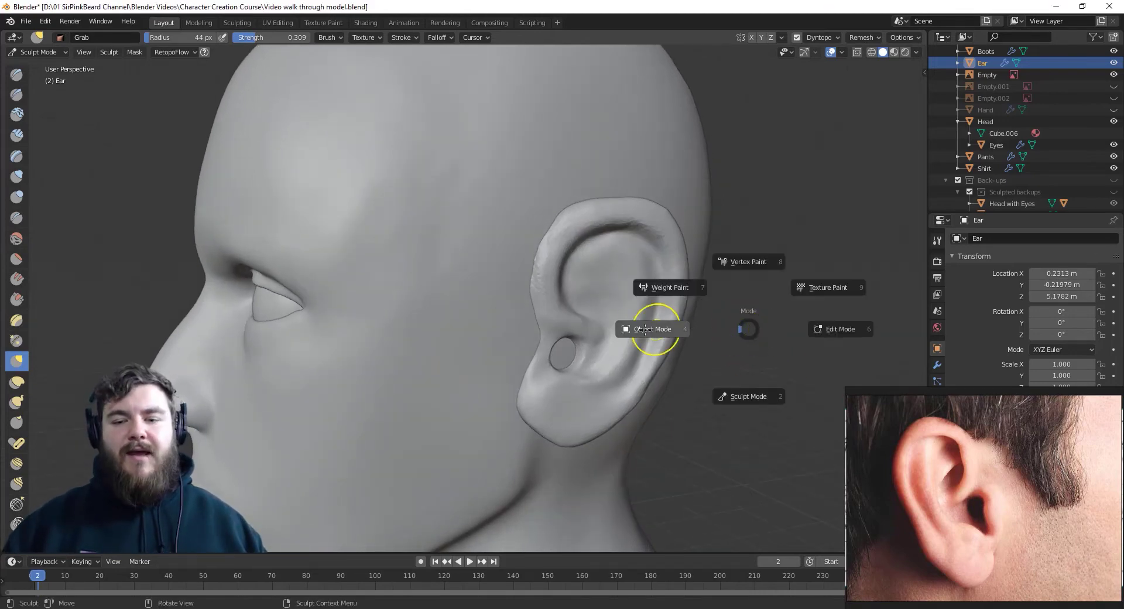
In Object Mode, annotate guide lines from eye level and under the nose to the ear
left_click(644, 329)
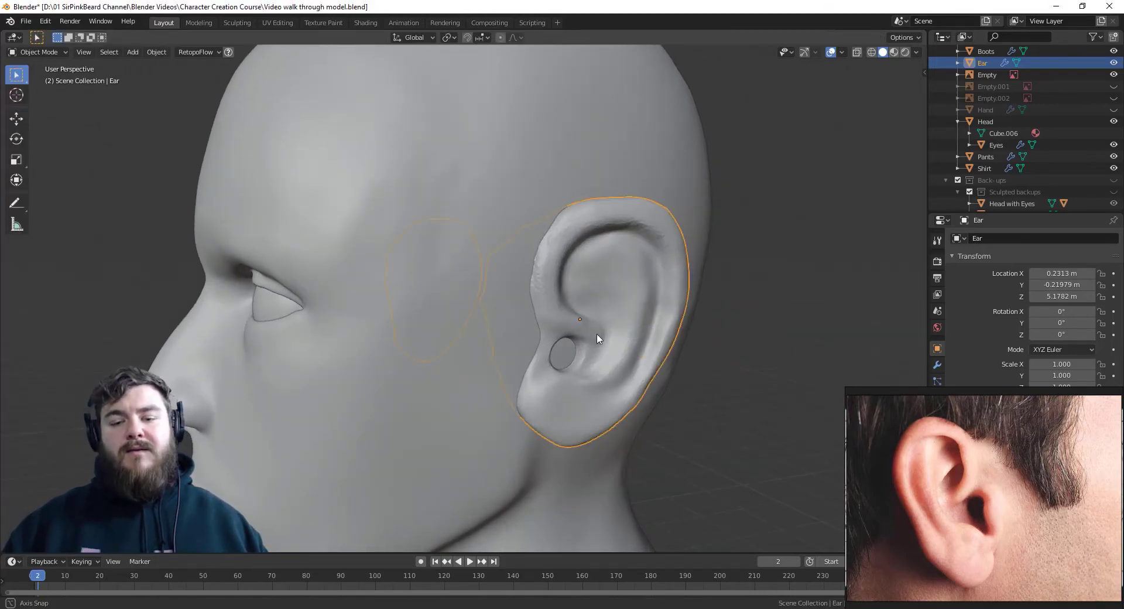
middle_click_drag(597, 339, 513, 353)
scroll(597, 372, "down", 3)
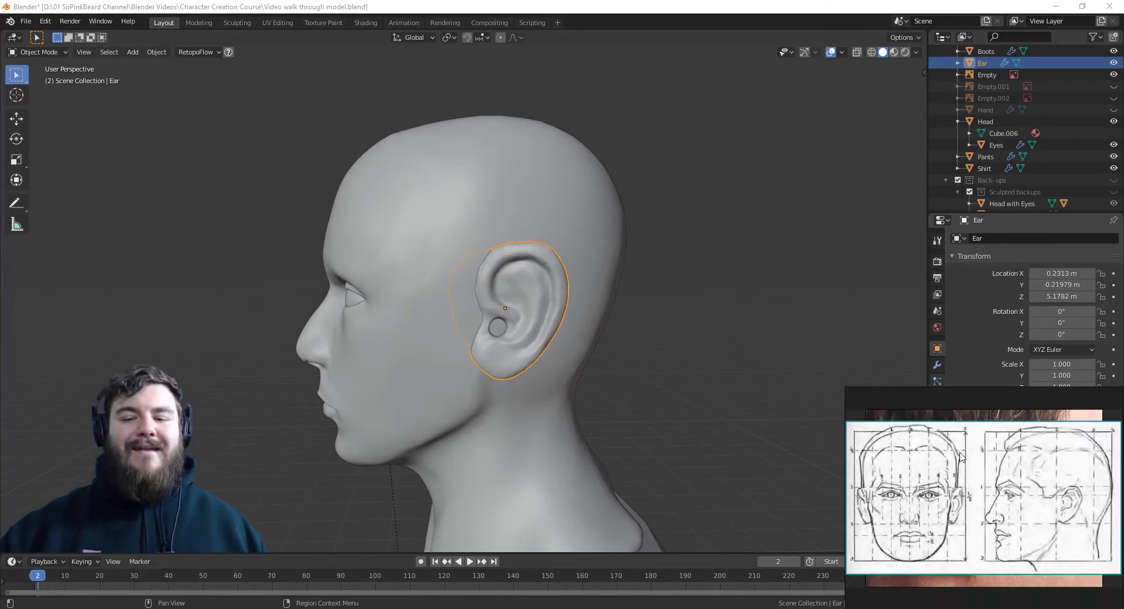
left_click(16, 204)
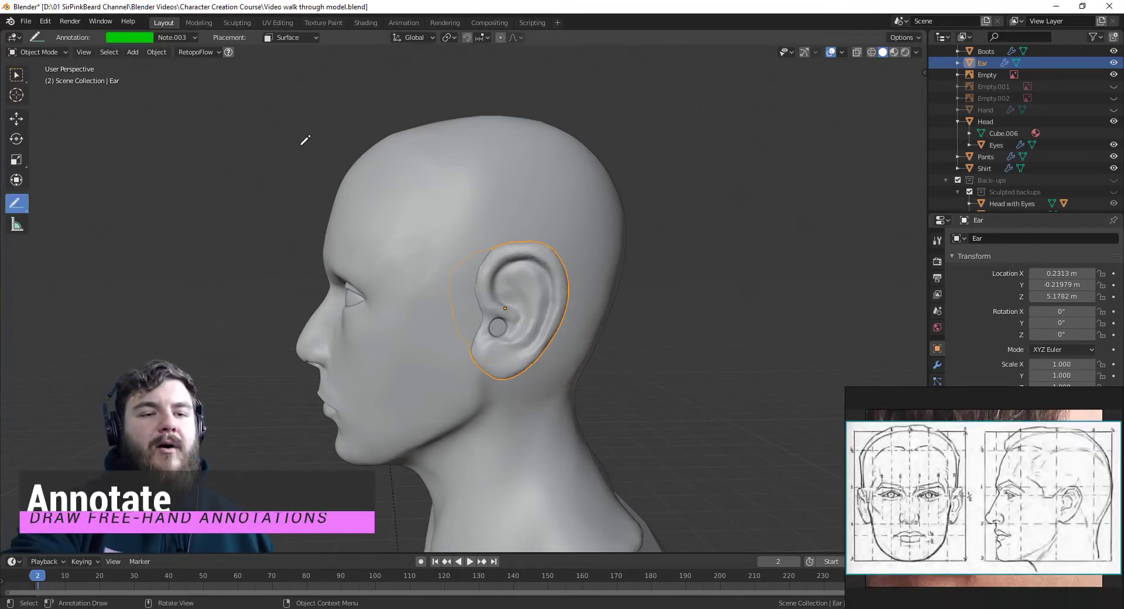
middle_click_drag(610, 402, 680, 359, "shift")
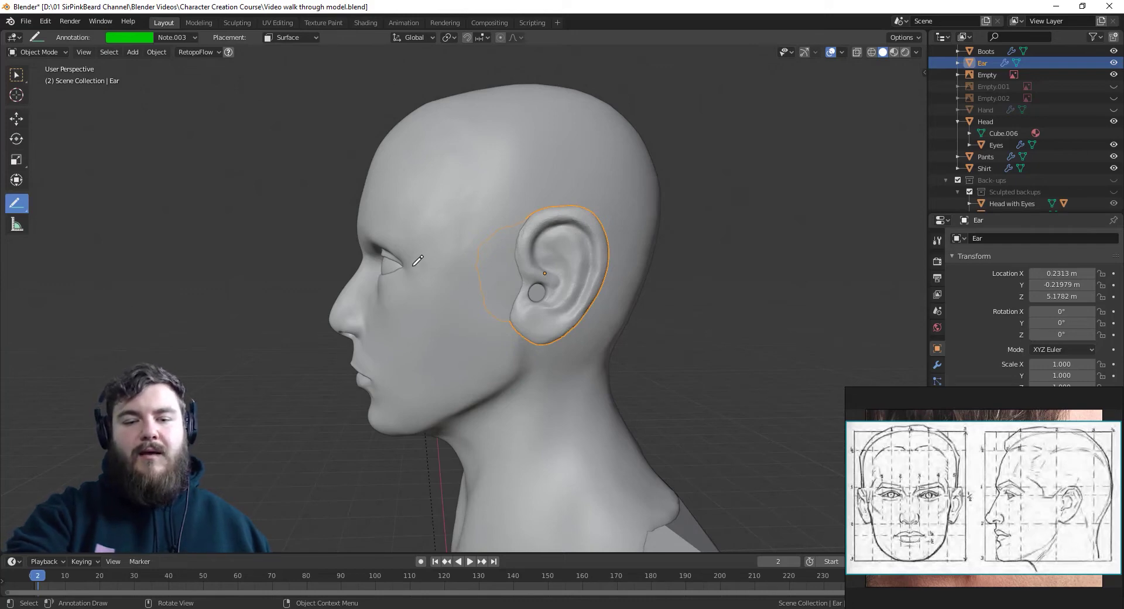
left_click_drag(414, 266, 510, 264)
left_click_drag(588, 261, 591, 264)
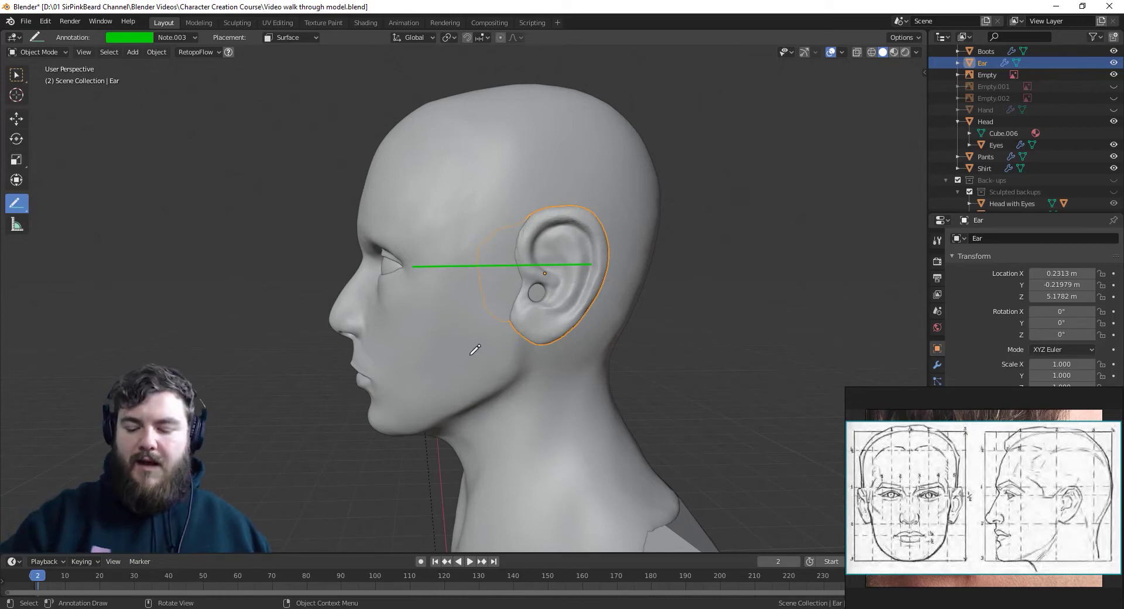
key("KP_3")
left_click_drag(349, 343, 556, 338)
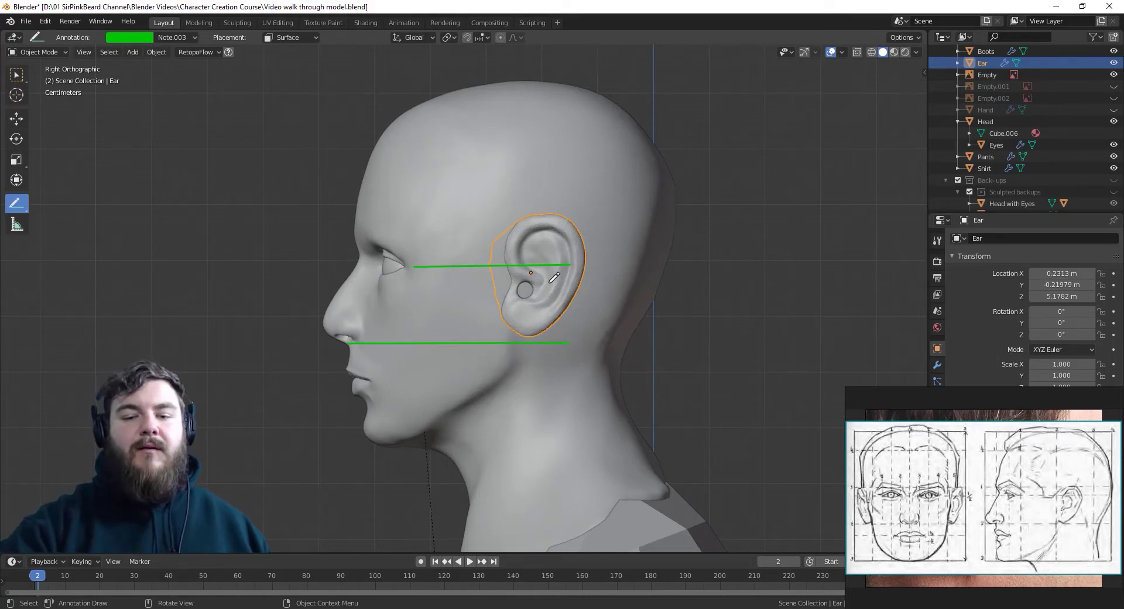
Move the ear down along Z and scale it to 0.888
key("g")
key("x")
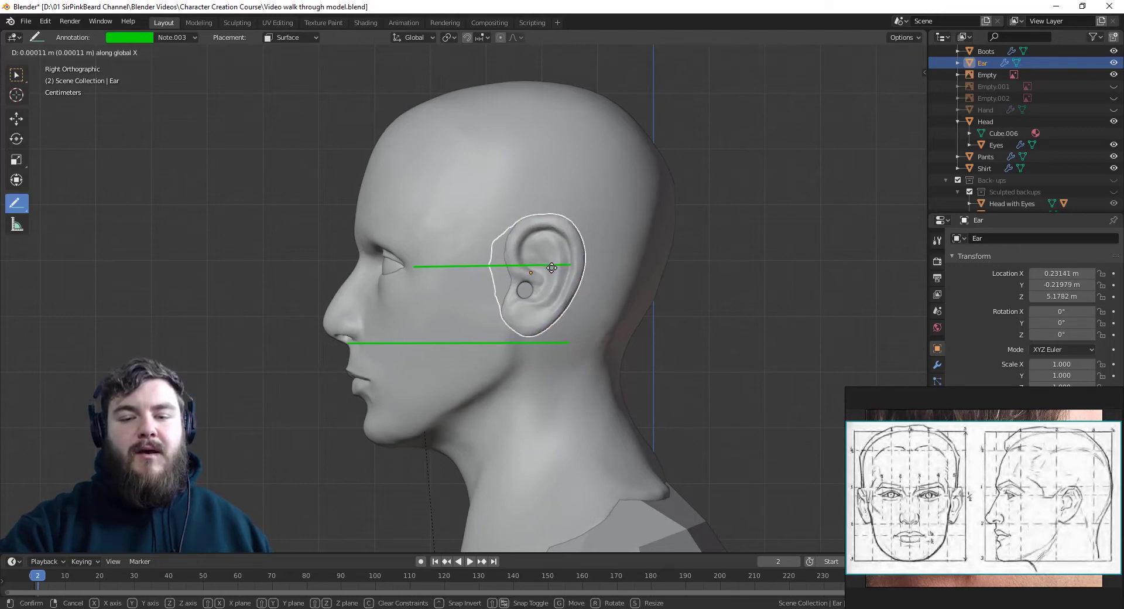
key("z")
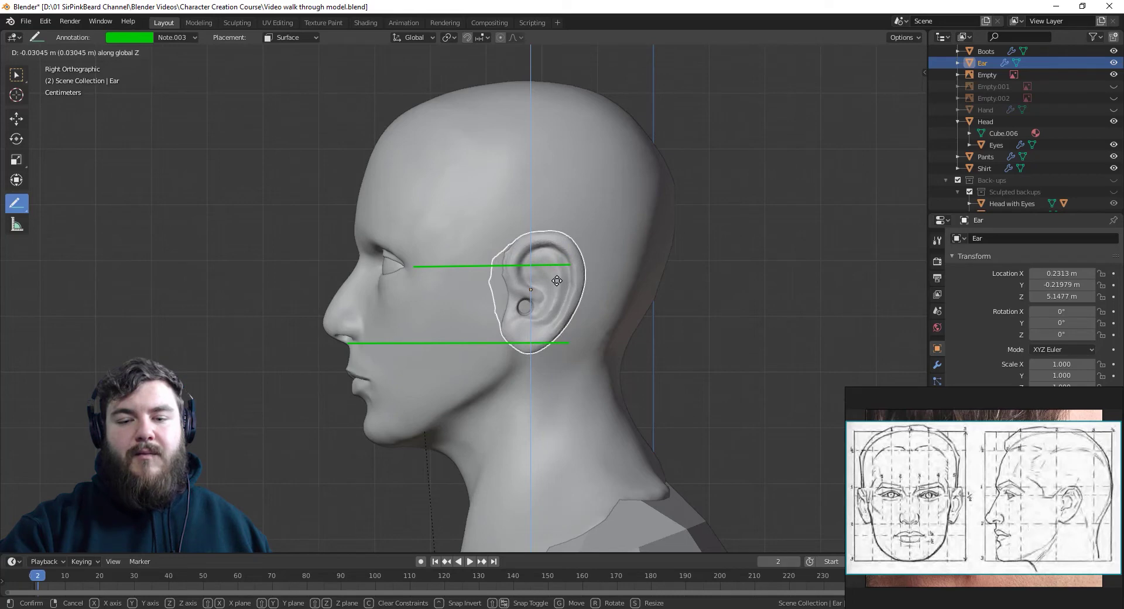
left_click(558, 277)
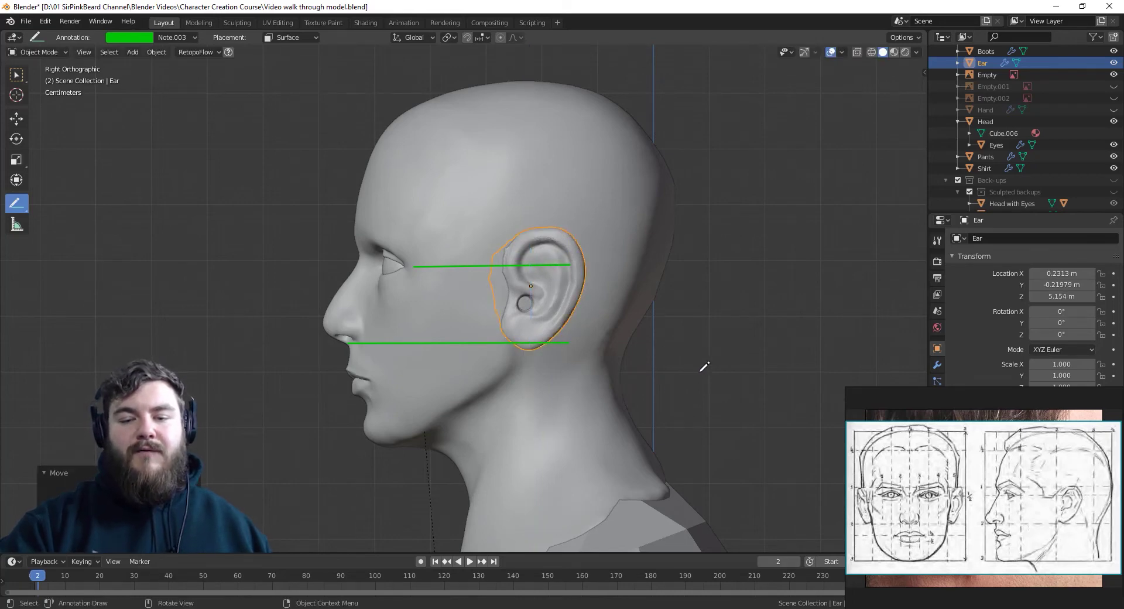
key("s")
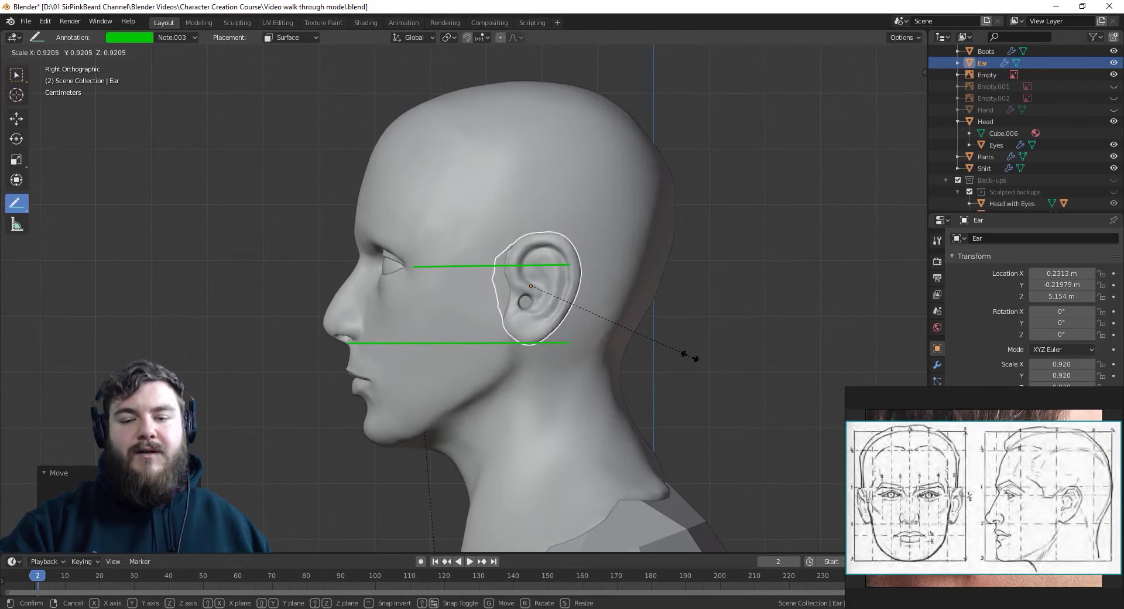
left_click(690, 352)
middle_click_drag(706, 299, 737, 263)
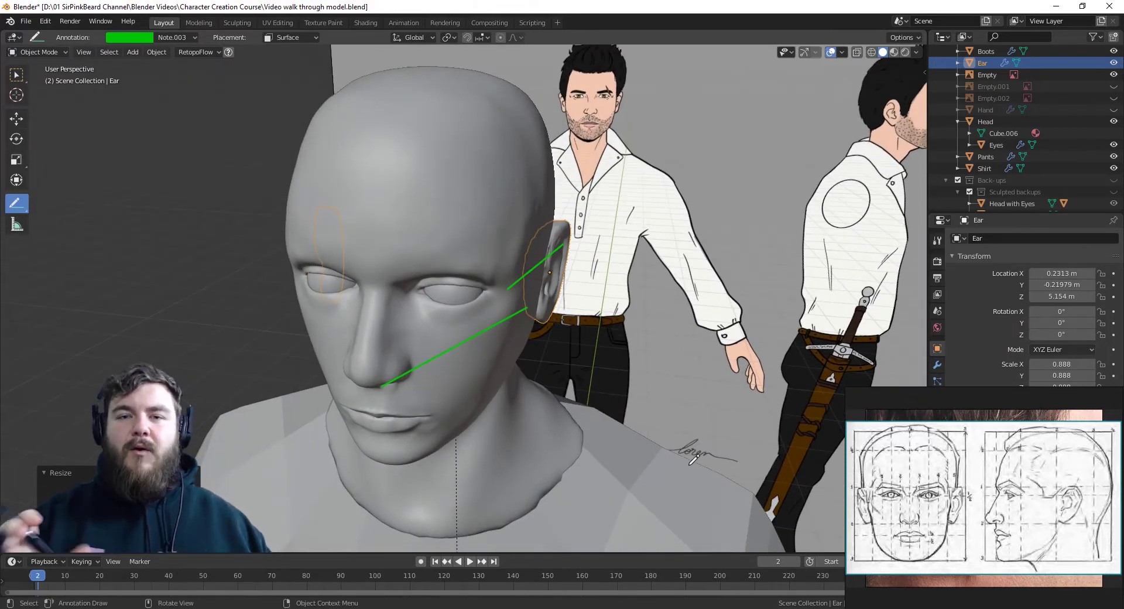
Apply the Ear's scale with Ctrl+A so its scale reads 1.000
key("ctrl+a")
left_click(639, 276)
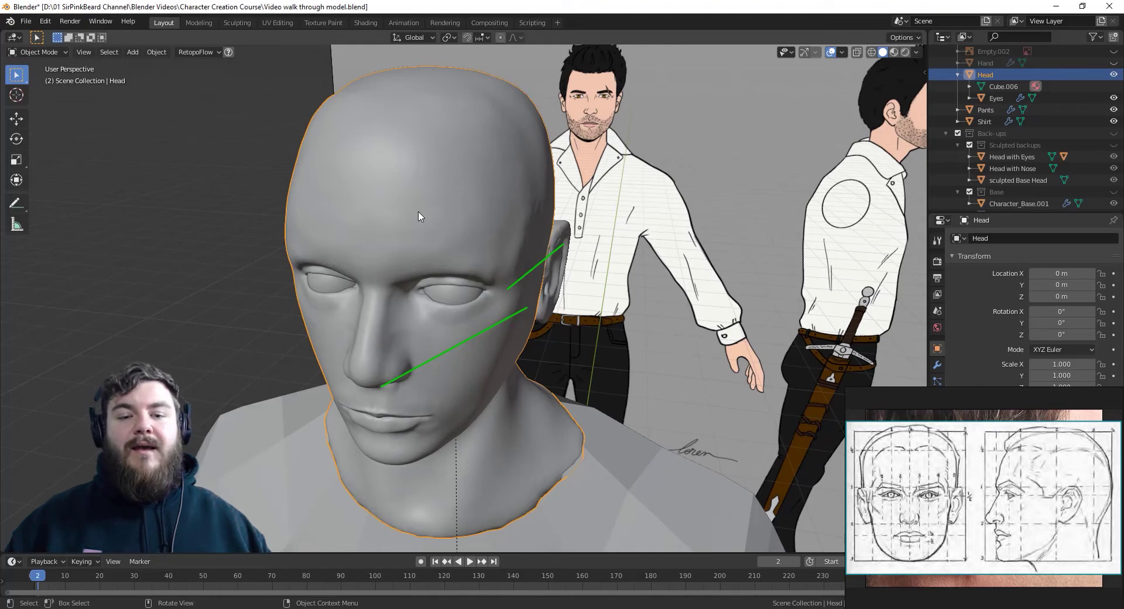
Duplicate the head in place and rename the copy 'Head with details'
key("shift+d")
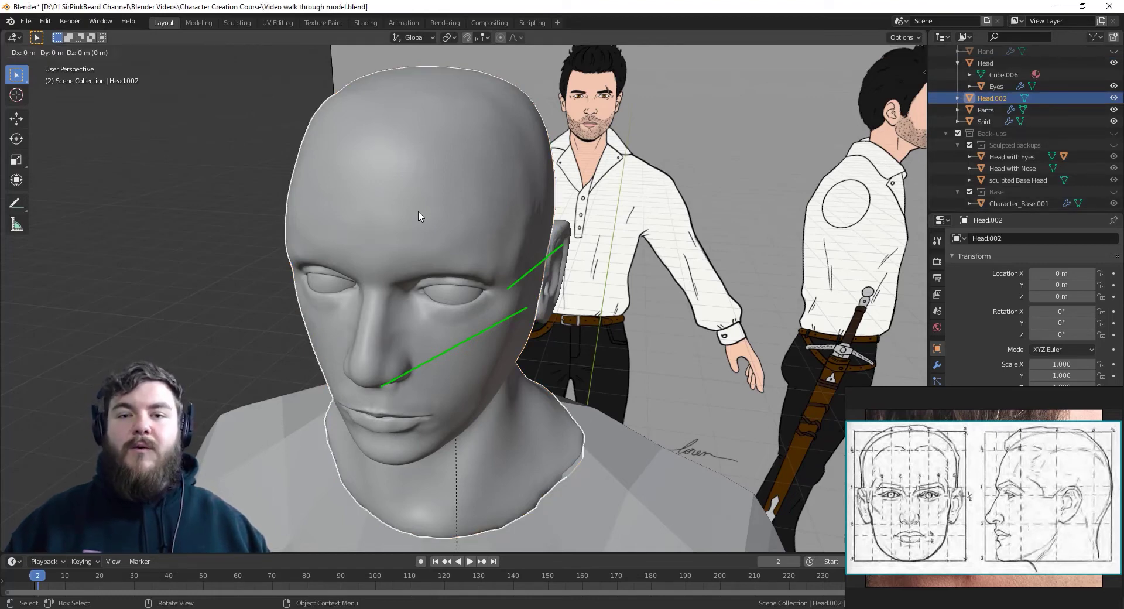
right_click(419, 216)
double_click(993, 98)
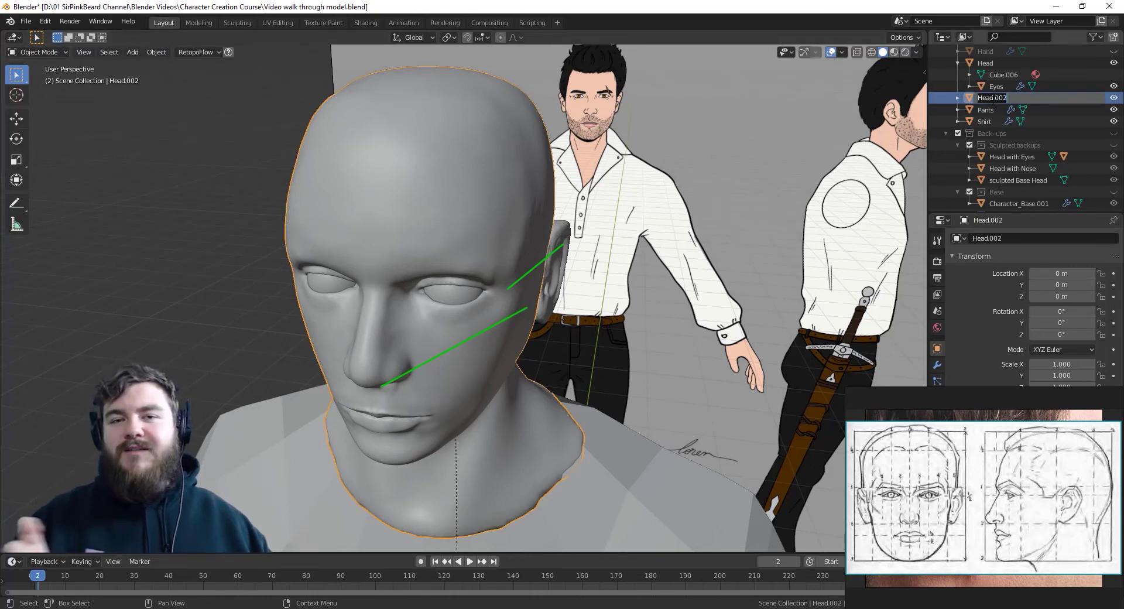
key("Right")
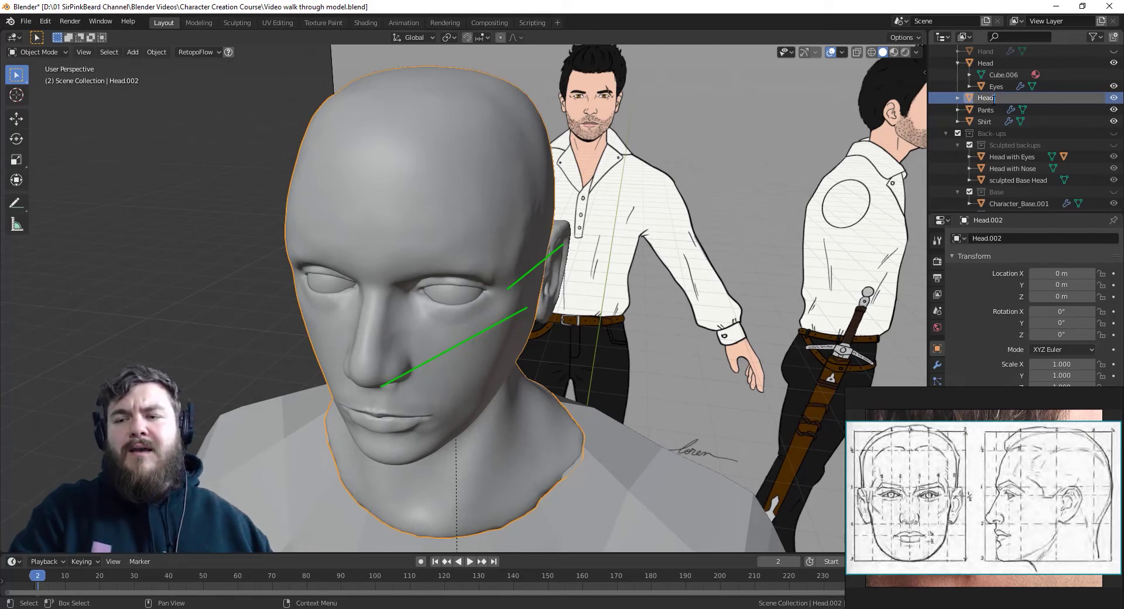
type("with deta")
key("BackSpace")
type("tails")
key("Return")
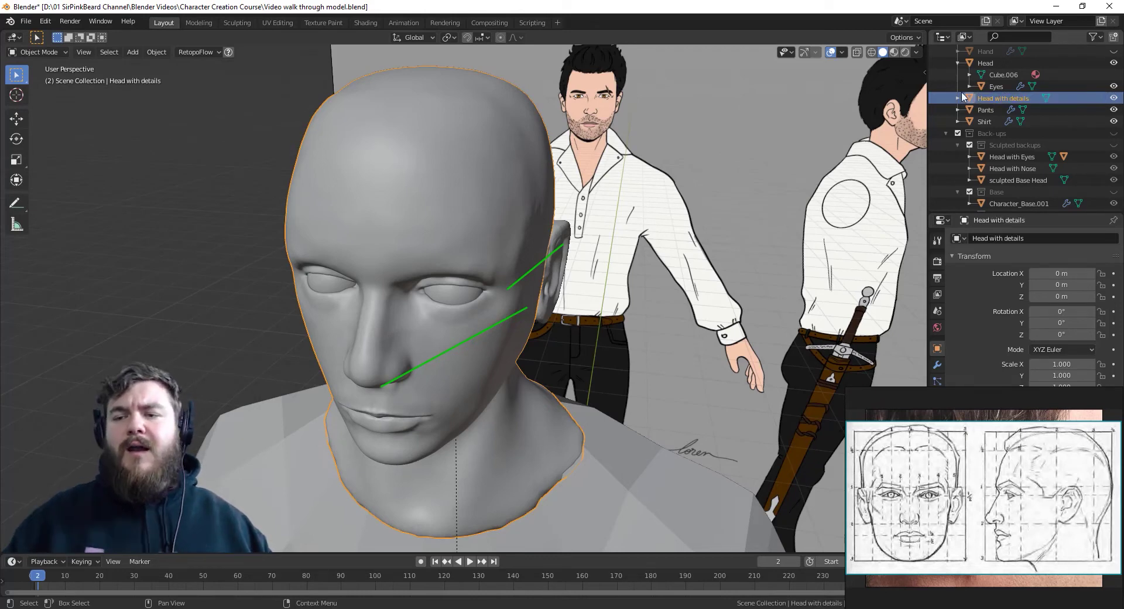
Move 'Head with details' into Sculpted backups and show Head's modifier properties
left_click_drag(971, 99, 1002, 141)
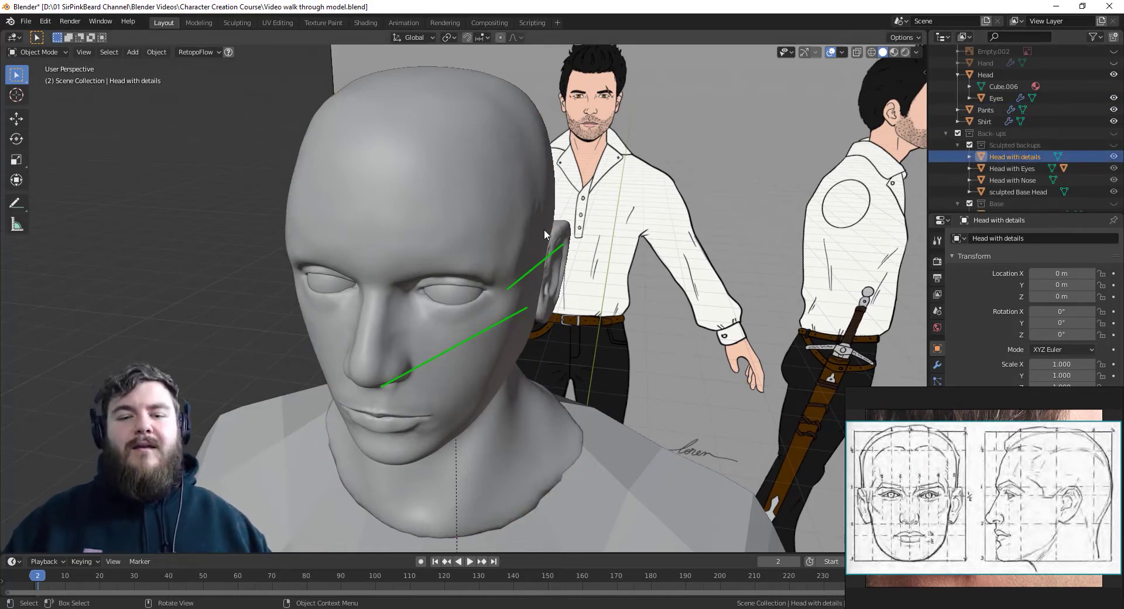
left_click(530, 246)
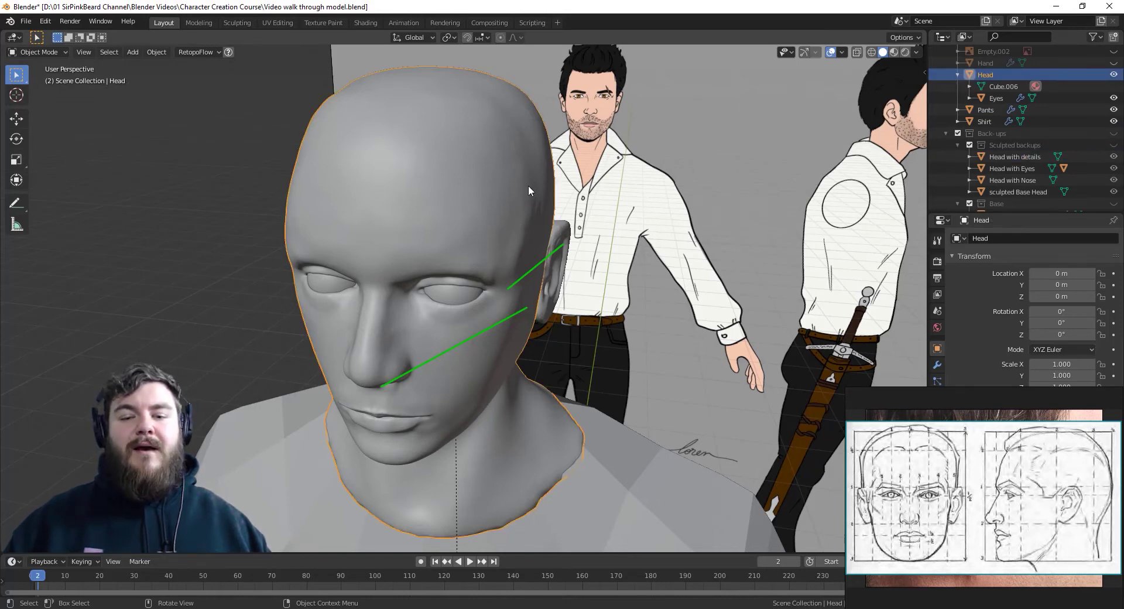
left_click(937, 364)
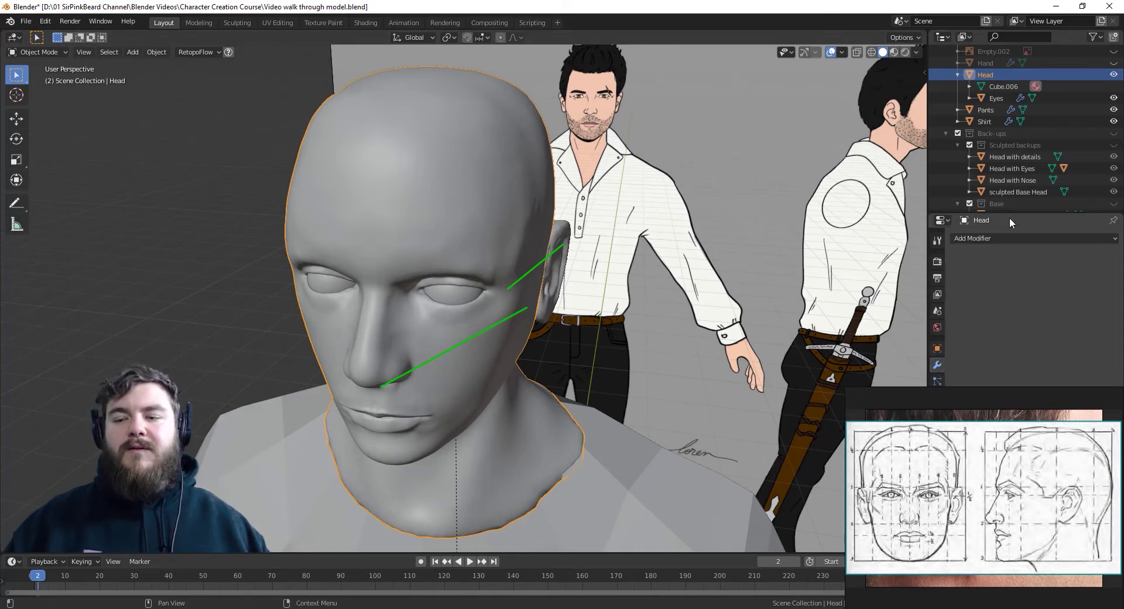
Add a Boolean Union modifier on Head targeting the Ear object and apply it
left_click_drag(1013, 212, 996, 98)
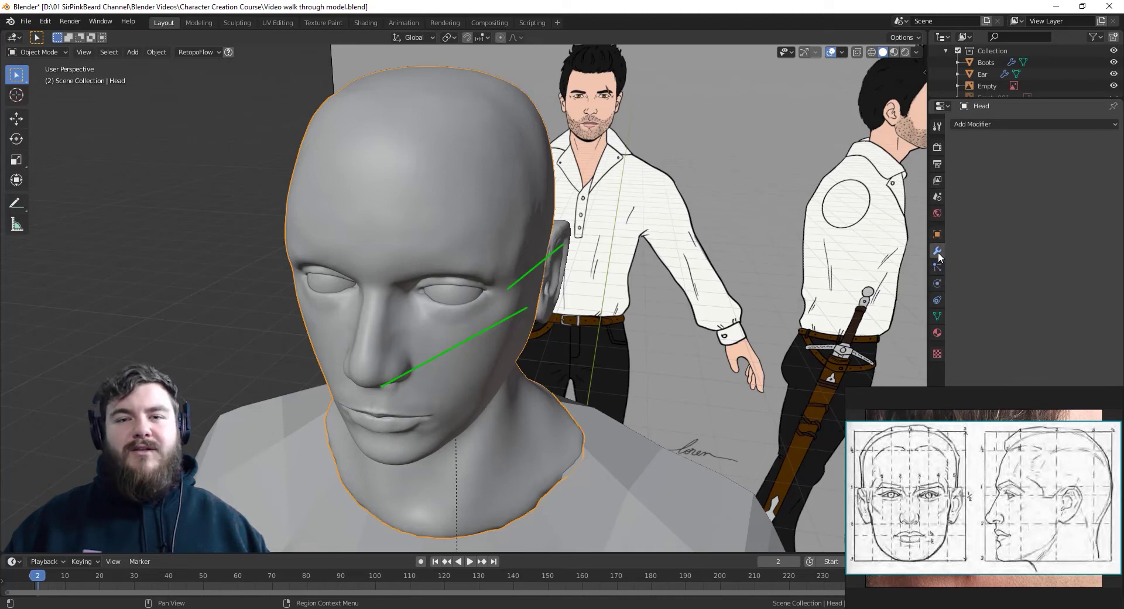
left_click(1035, 122)
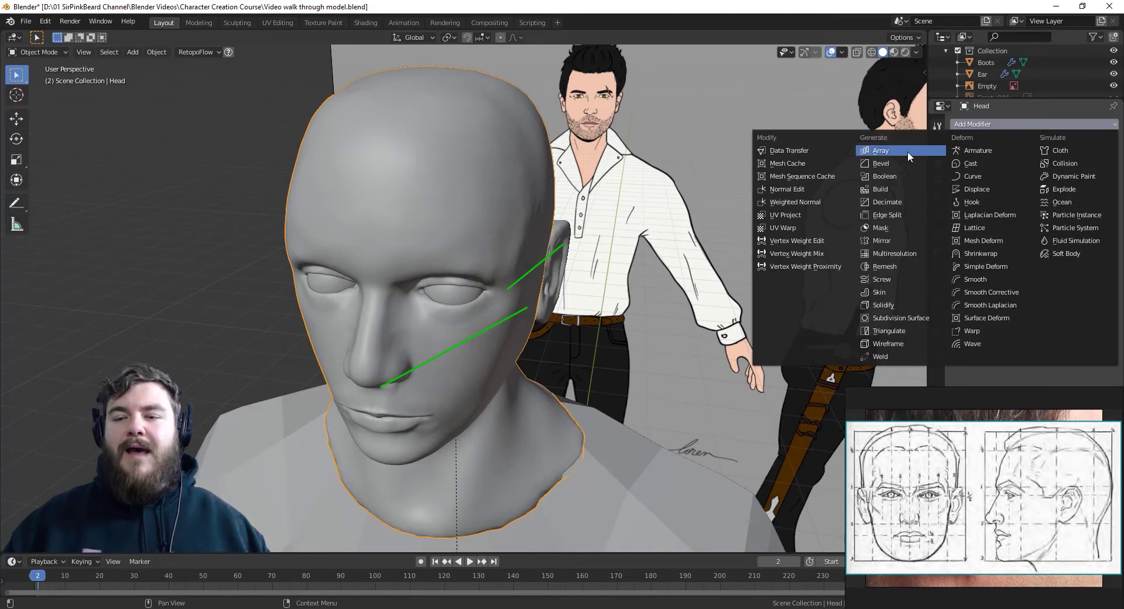
left_click(908, 177)
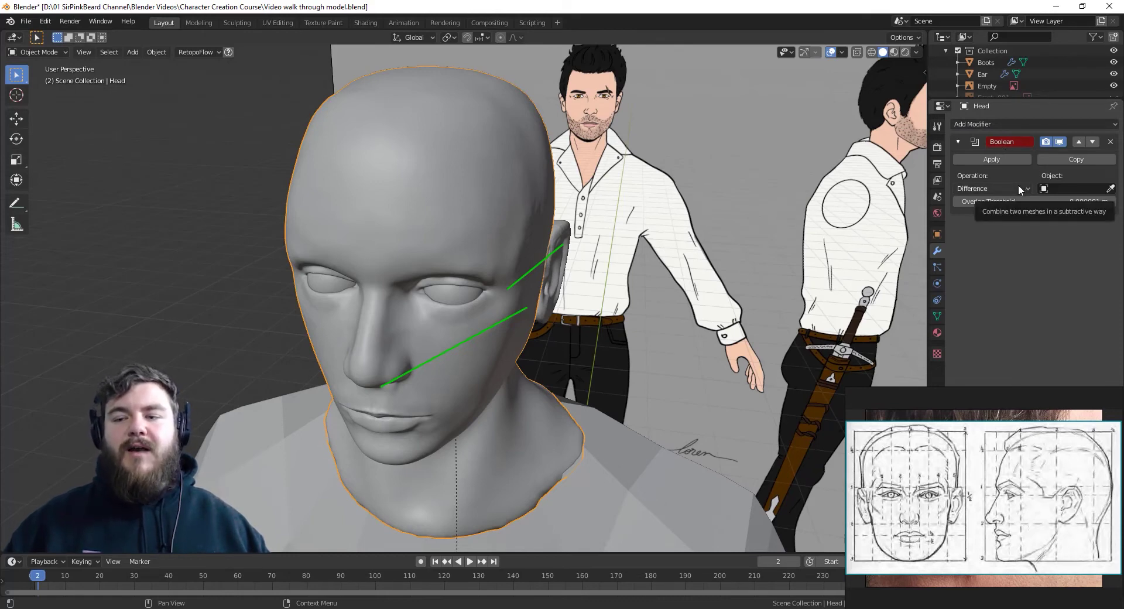
left_click(1017, 187)
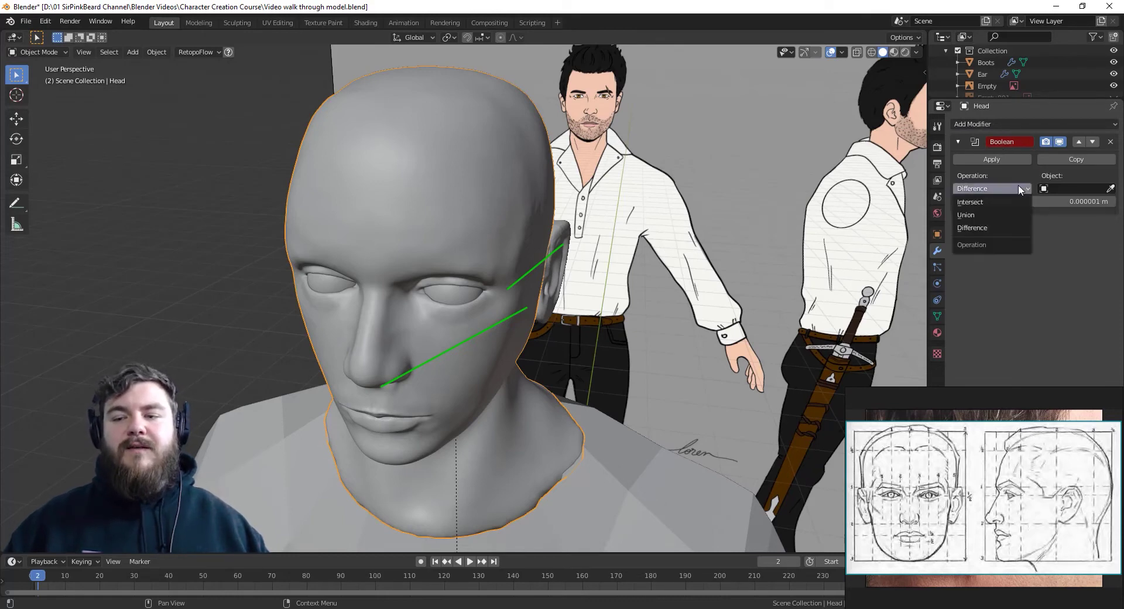
left_click(1002, 213)
left_click(1110, 188)
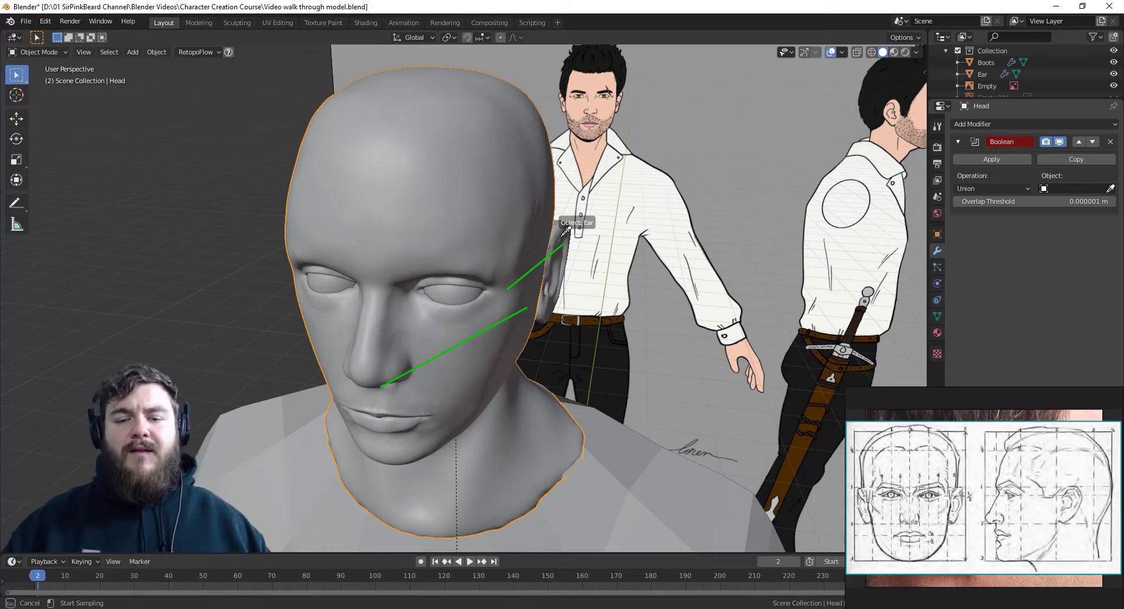
left_click(563, 235)
middle_click_drag(563, 235, 598, 247)
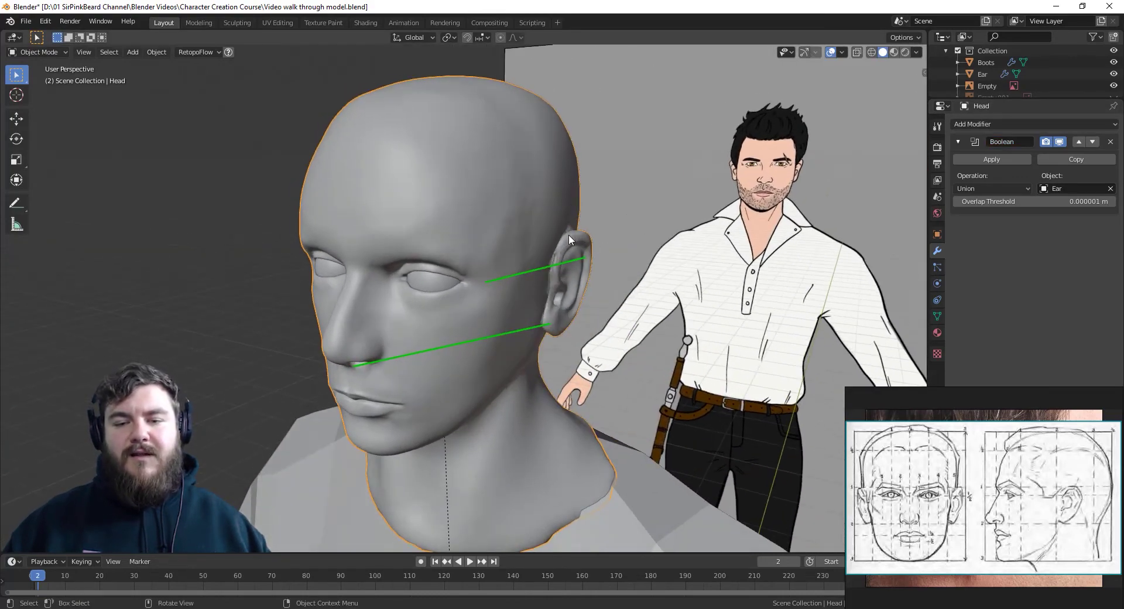
middle_click_drag(591, 331, 572, 223)
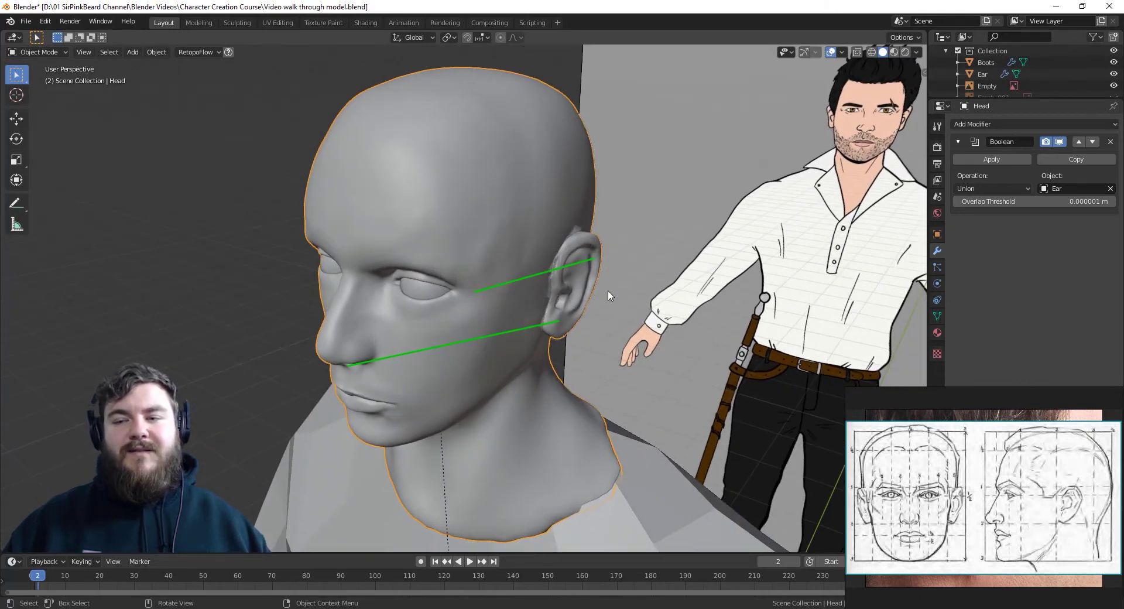
left_click(1000, 159)
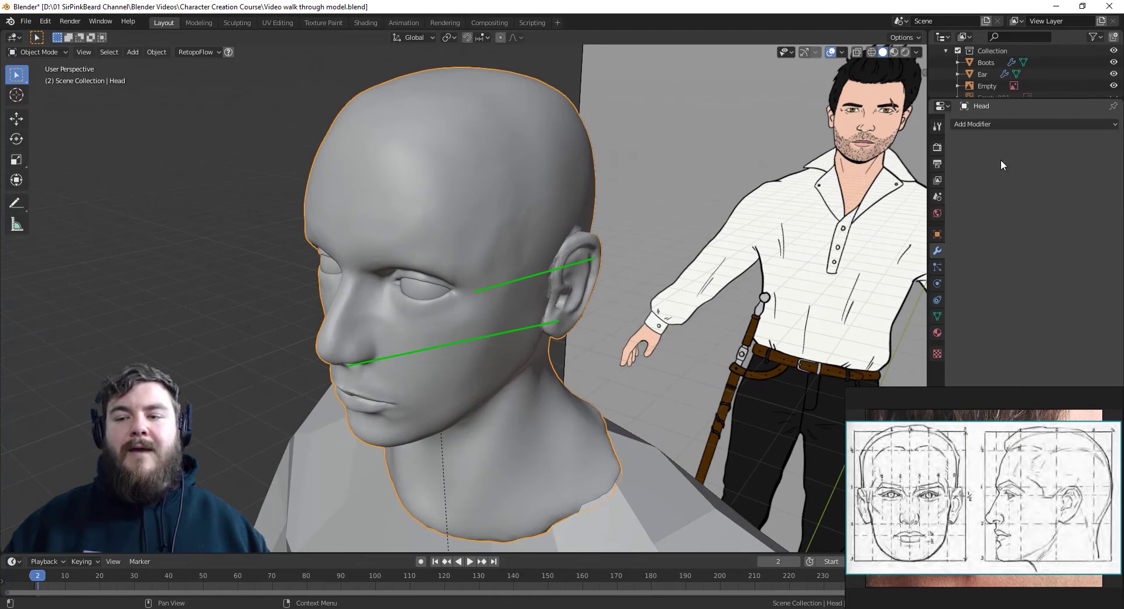
middle_click_drag(673, 223, 537, 233)
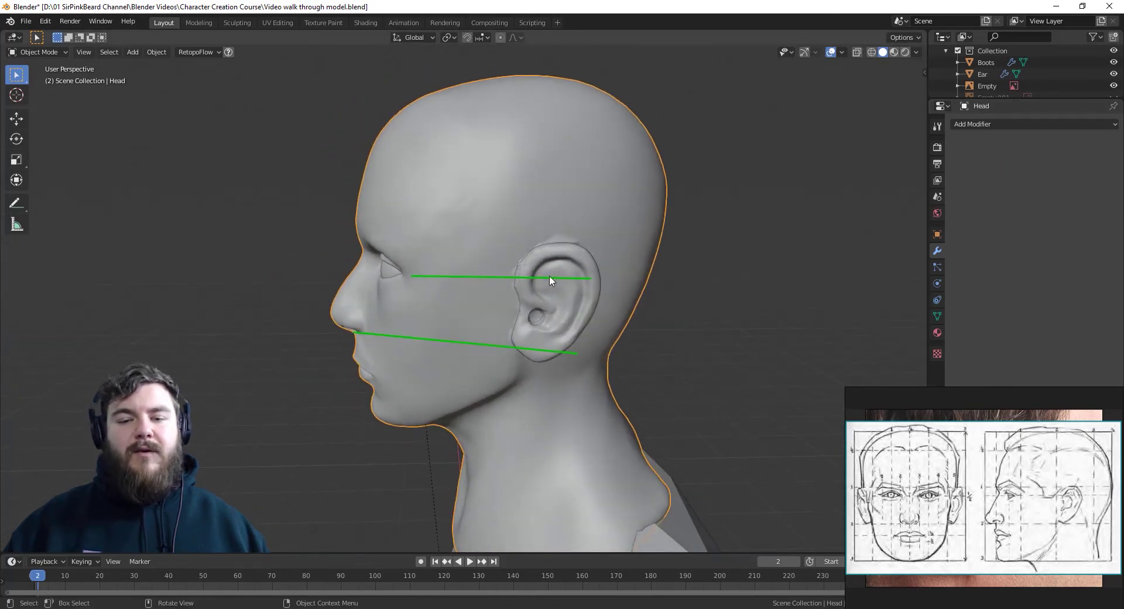
Select the Ear object and join it into the Head mesh
left_click(973, 73)
middle_click_drag(682, 241, 739, 249)
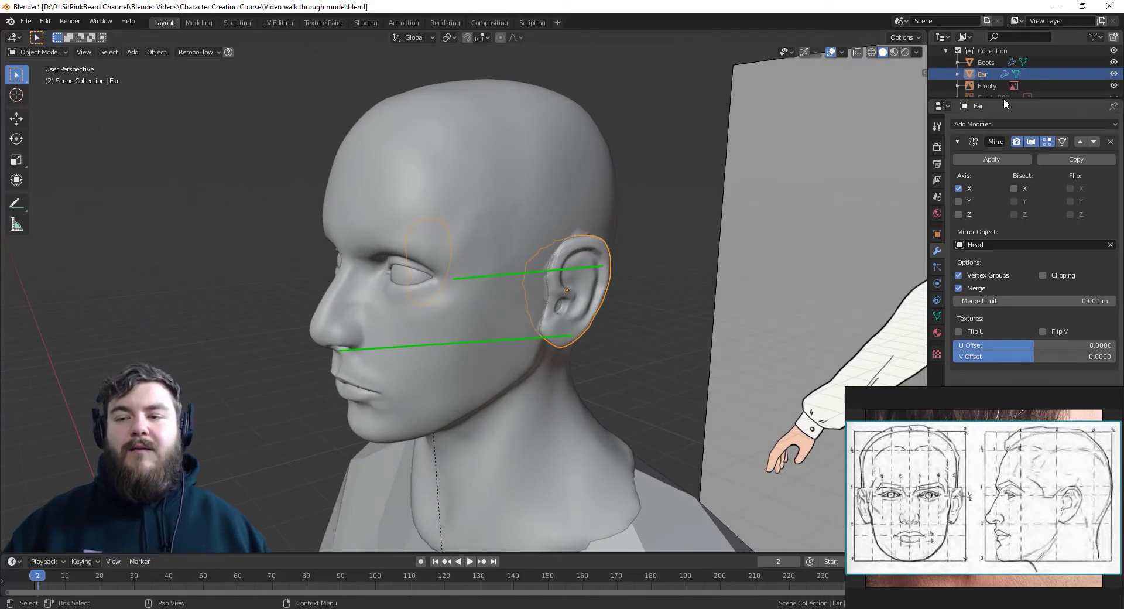
left_click_drag(1006, 98, 1007, 238)
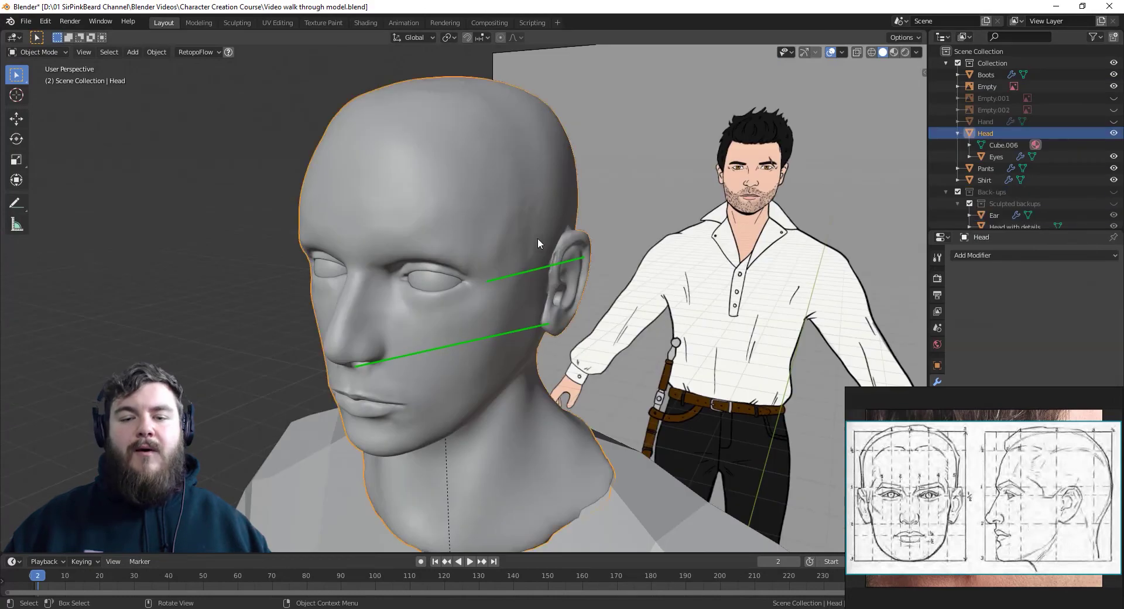
Orbit around the merged head to check the ear, then switch to Sculpt Mode
mouse_move(537, 238)
middle_mouse_down()
mouse_move(472, 246)
mouse_move(515, 258)
mouse_move(567, 233)
mouse_move(469, 231)
middle_mouse_up()
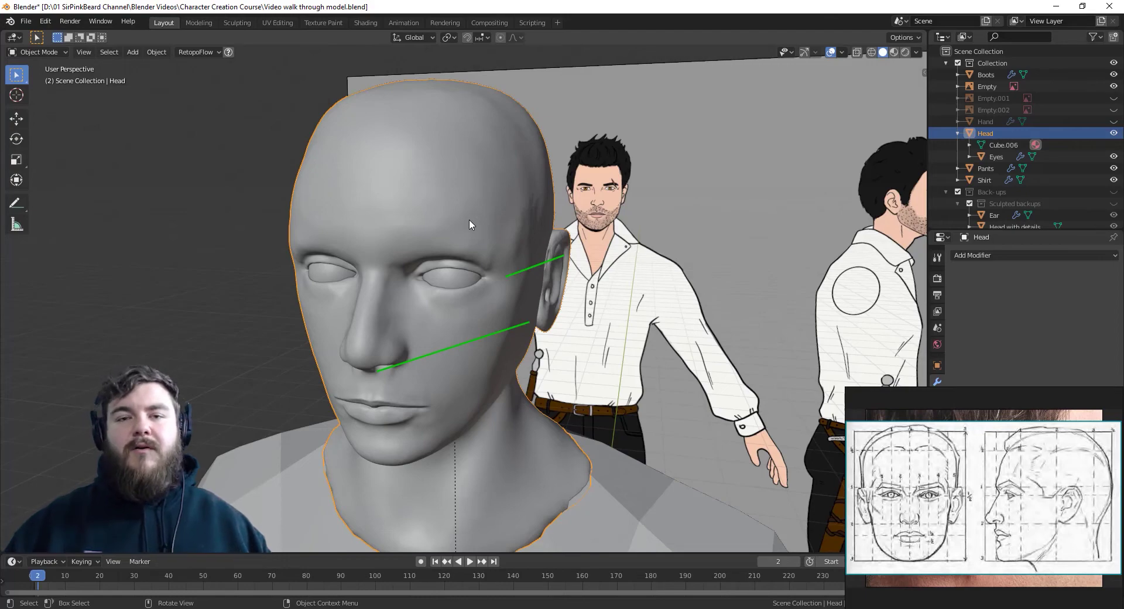
middle_click_drag(469, 219, 319, 271)
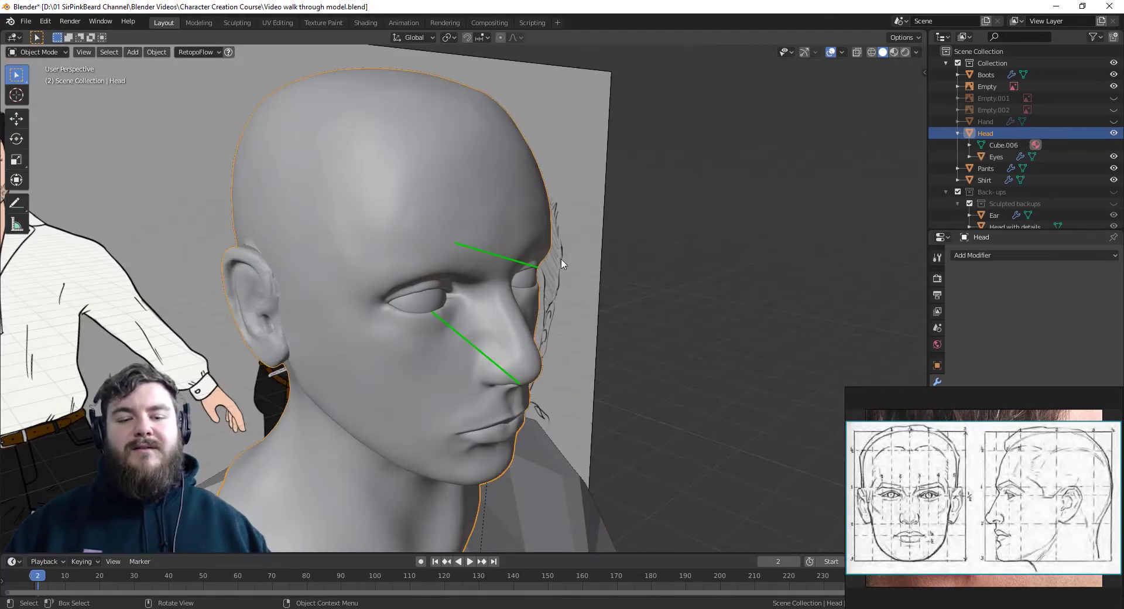
middle_click_drag(560, 264, 460, 254)
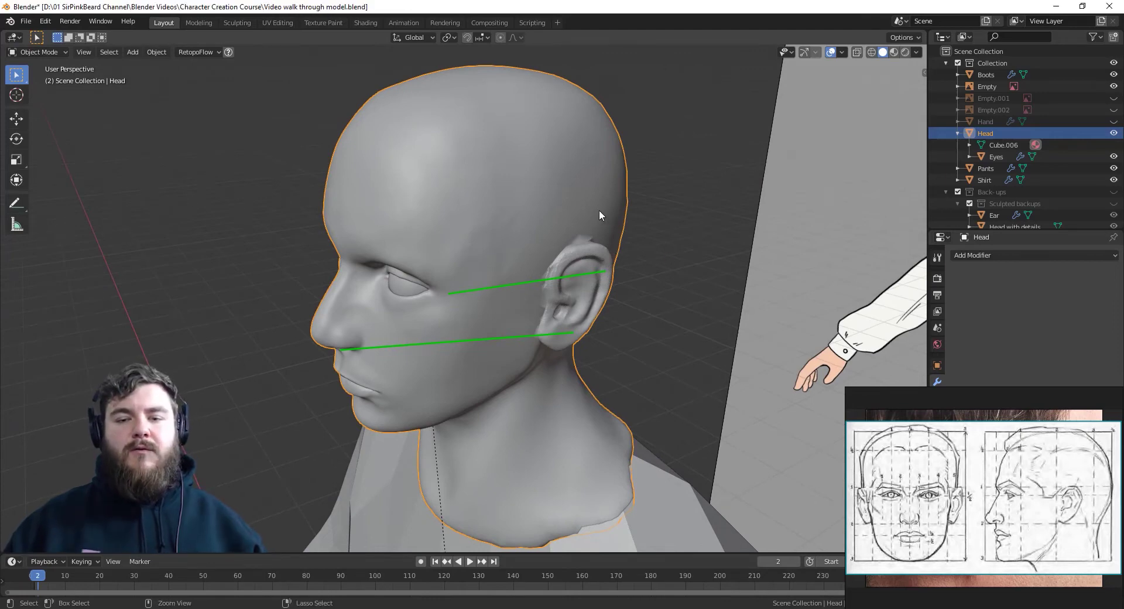
key("ctrl+Tab")
left_click(610, 279)
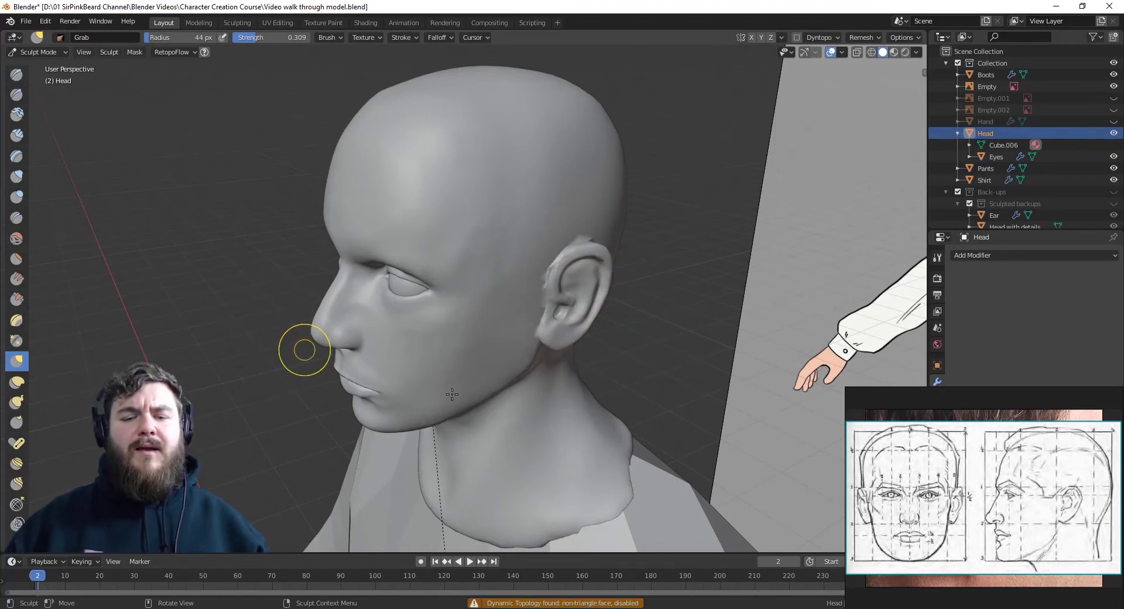
With Inflate and Dynamic Topology enabled, smooth the bumpy front rim of the ear
mouse_move(647, 390)
middle_mouse_down()
mouse_move(680, 387)
mouse_move(635, 387)
middle_mouse_up()
scroll(634, 387, "up", 3)
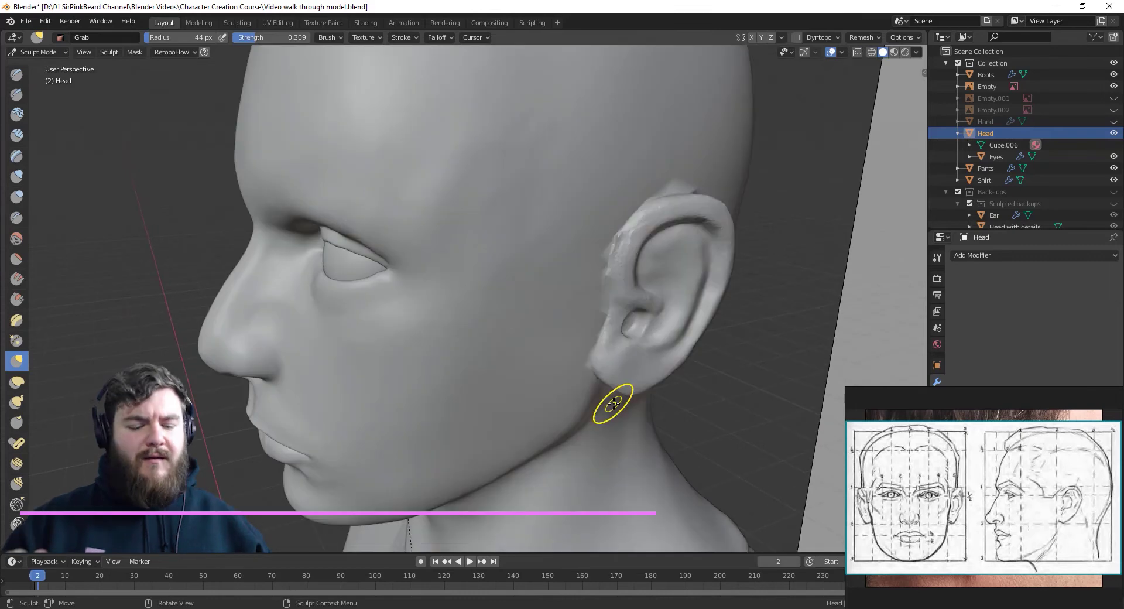
key("i")
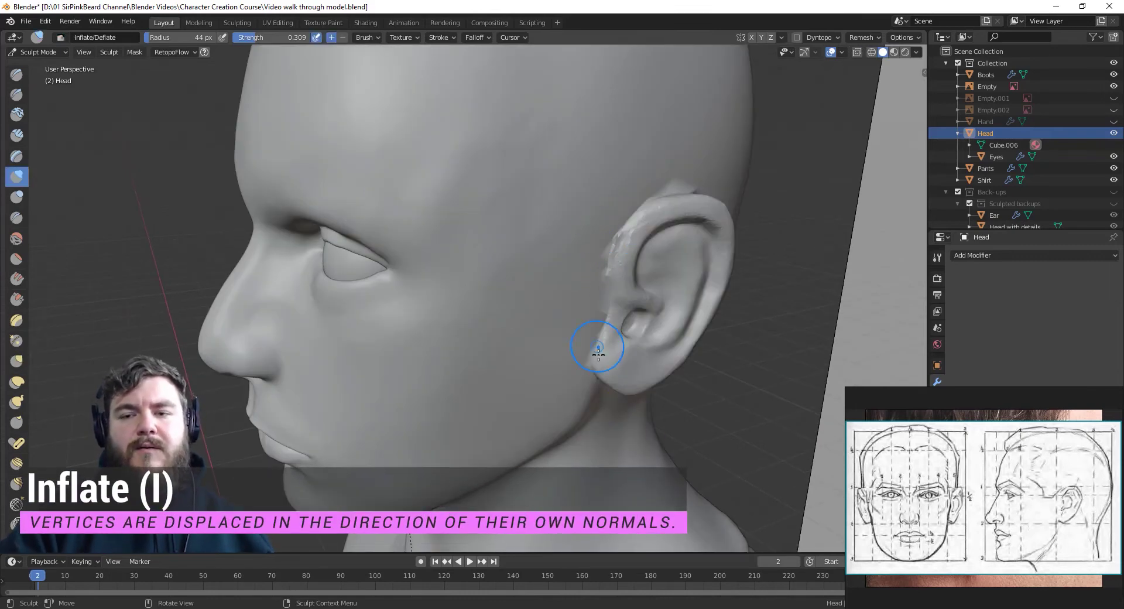
middle_click_drag(603, 296, 603, 275)
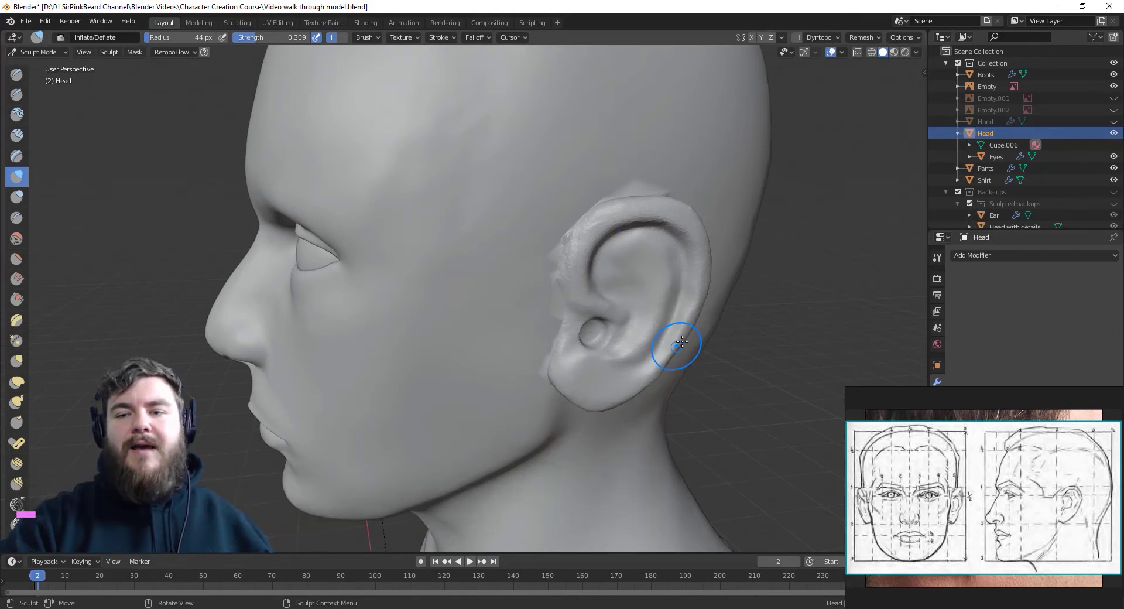
left_click(796, 37)
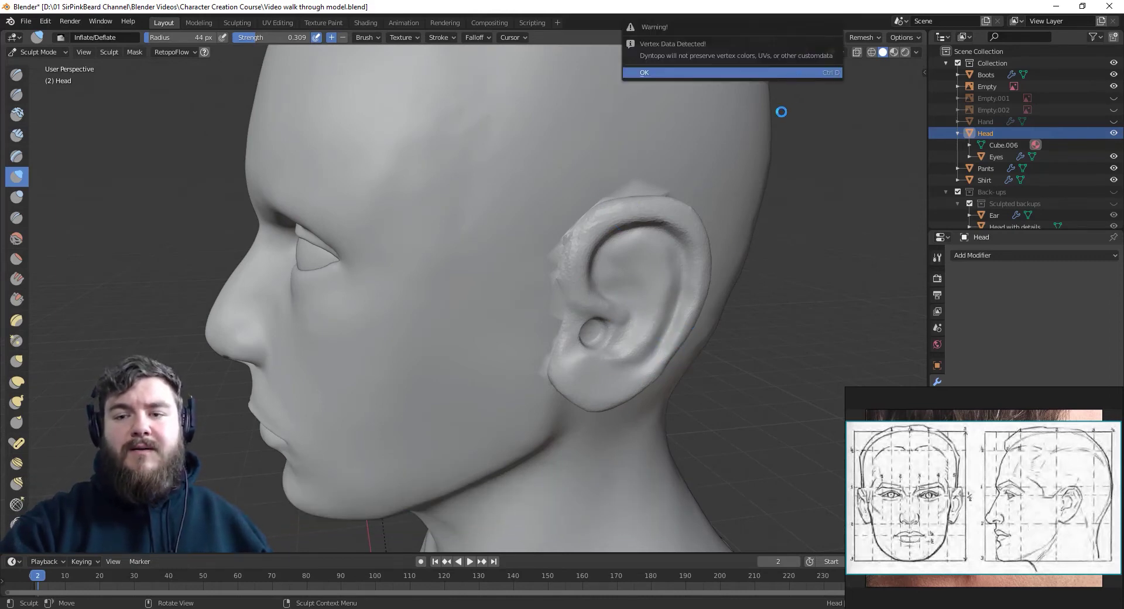
left_click(793, 71)
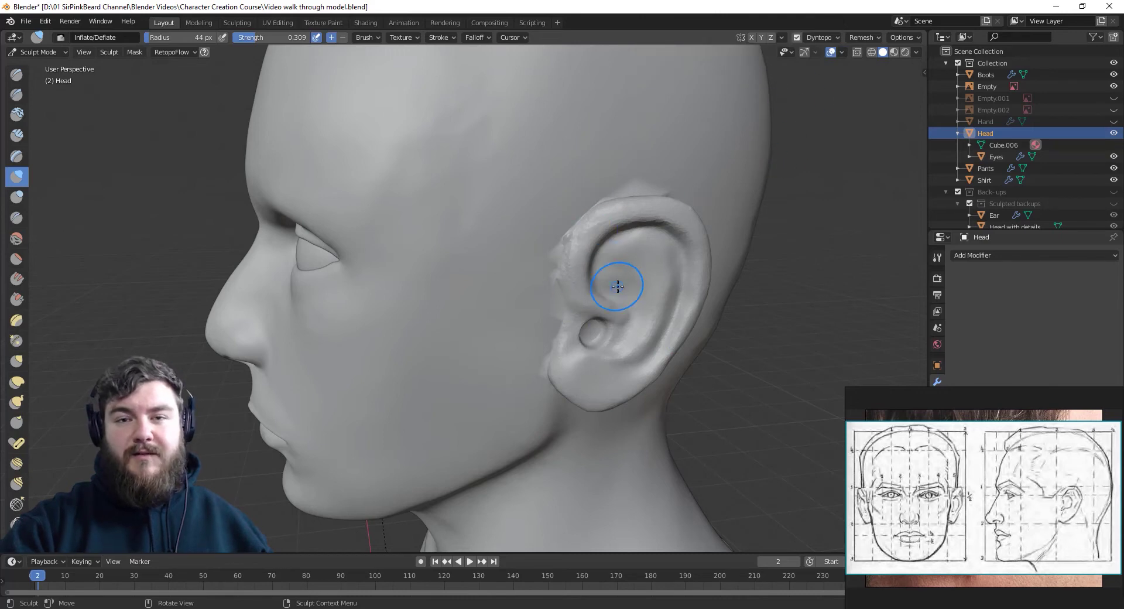
mouse_move(618, 285)
left_mouse_down("shift")
mouse_move(603, 261)
mouse_move(582, 296)
mouse_move(572, 229)
mouse_move(558, 253)
left_mouse_up("shift")
left_click_drag(564, 305, 550, 361, "shift")
middle_click_drag(549, 361, 576, 316)
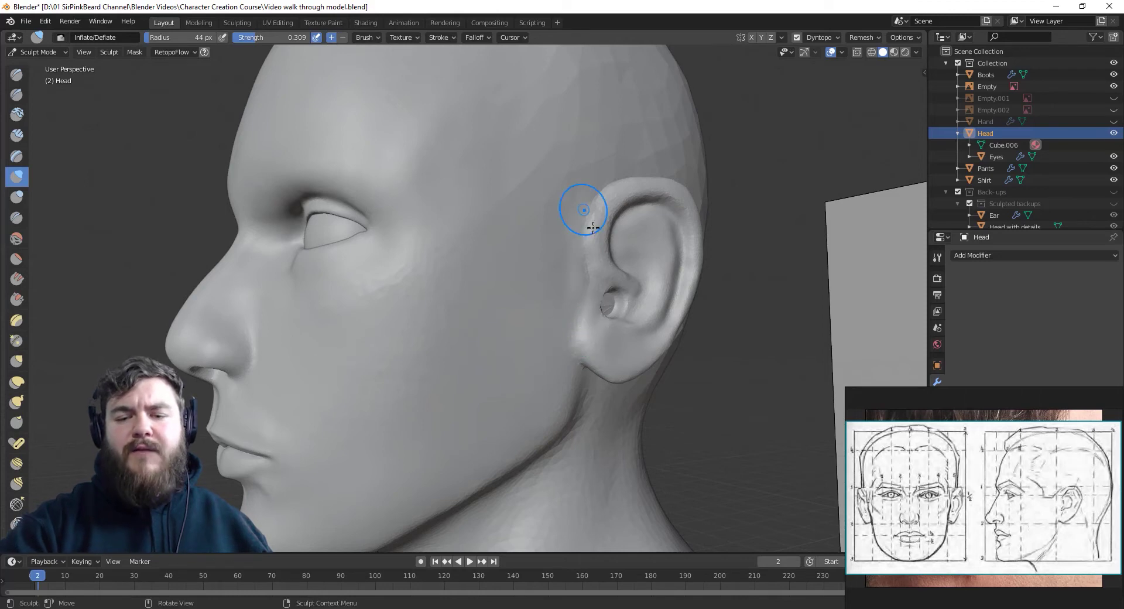
mouse_move(582, 205)
middle_mouse_down()
mouse_move(601, 341)
mouse_move(658, 243)
middle_mouse_up()
Reshape the ear's top rim and inflate its join with the head from behind
left_click_drag(644, 252, 683, 230)
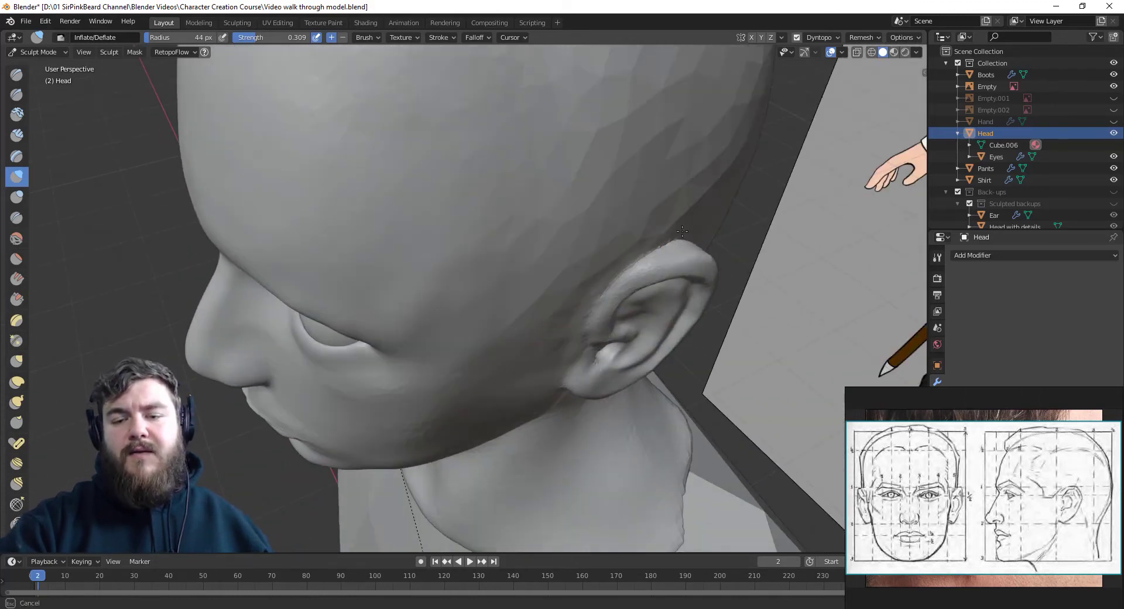
mouse_move(659, 248)
middle_mouse_down()
mouse_move(595, 284)
mouse_move(502, 296)
mouse_move(409, 277)
mouse_move(400, 296)
mouse_move(359, 244)
mouse_move(402, 263)
mouse_move(394, 237)
mouse_move(384, 272)
mouse_move(380, 224)
mouse_move(389, 246)
mouse_move(369, 263)
middle_mouse_up()
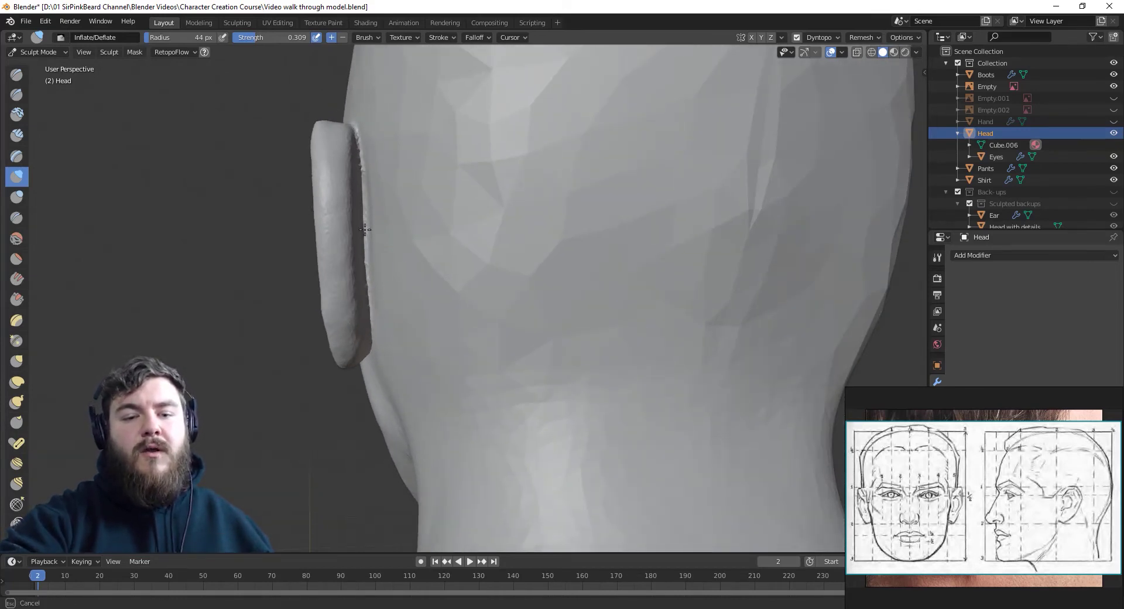
middle_click_drag(367, 295, 362, 181)
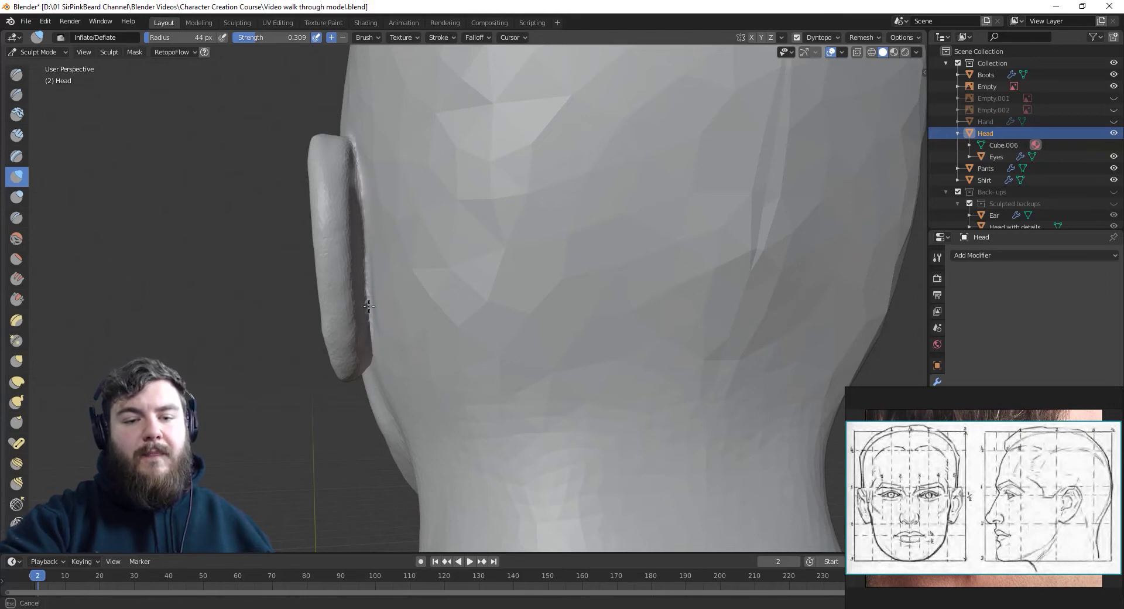
mouse_move(367, 246)
middle_mouse_down()
mouse_move(342, 270)
mouse_move(372, 246)
middle_mouse_up()
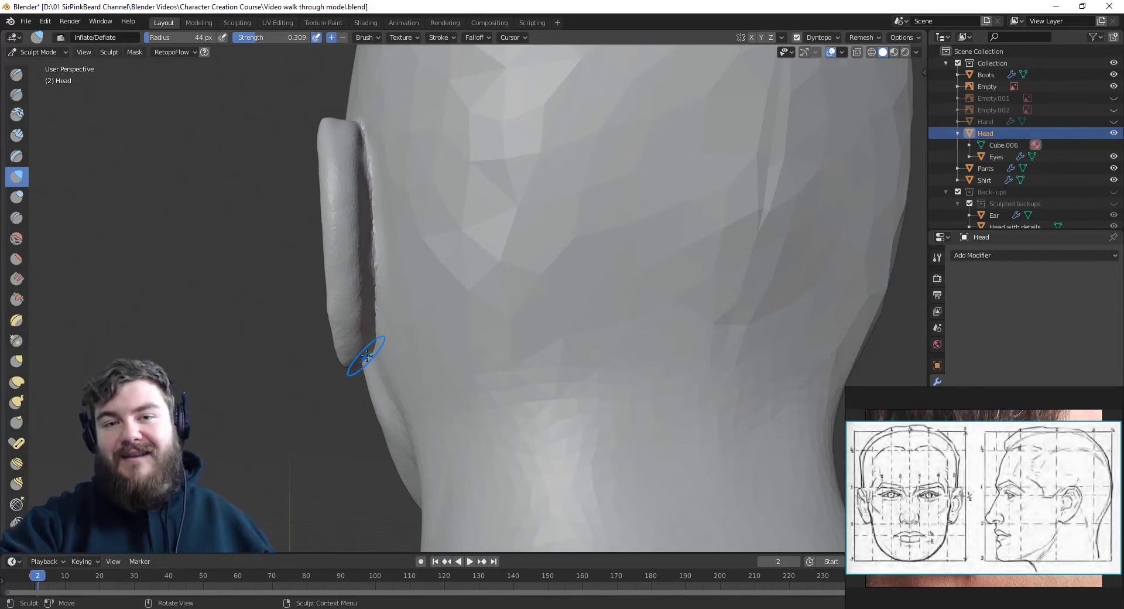
middle_click_drag(410, 329, 351, 249)
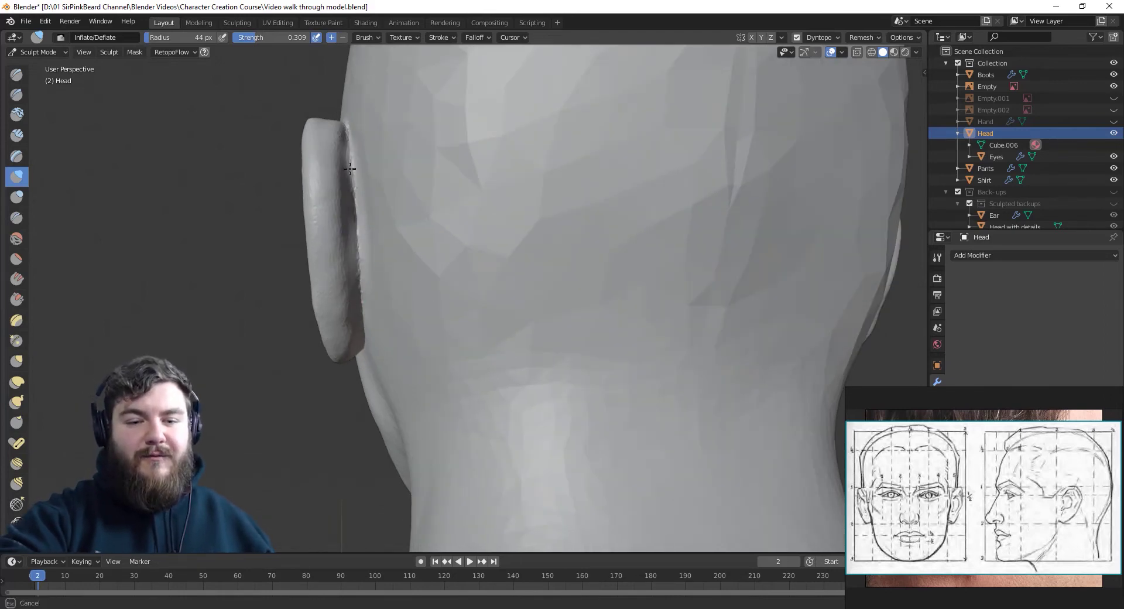
left_click_drag(350, 169, 356, 221)
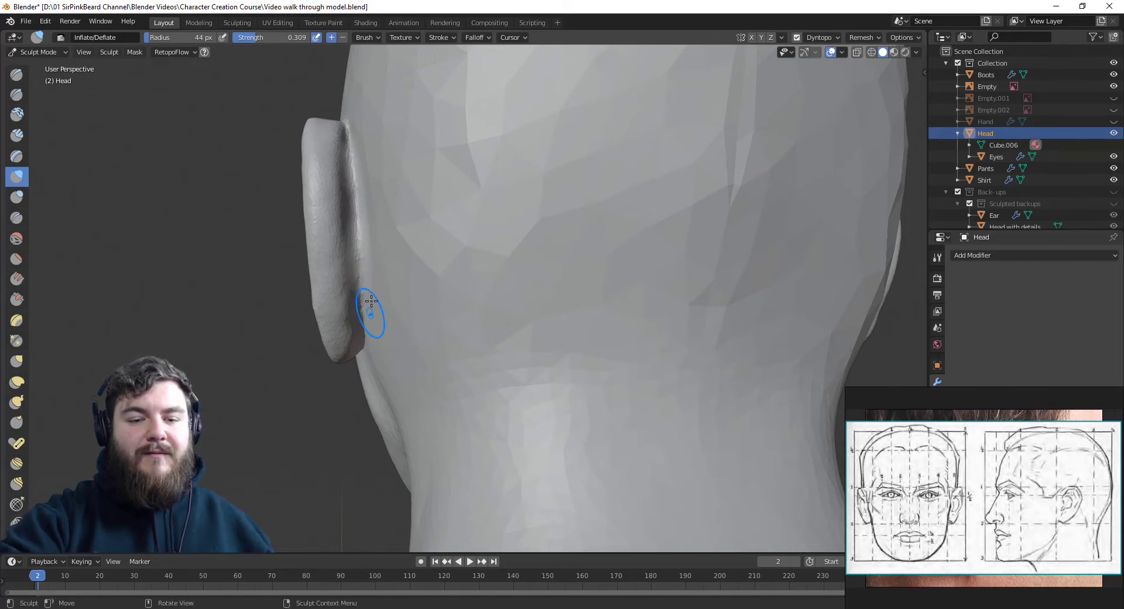
mouse_move(371, 314)
middle_mouse_down()
mouse_move(432, 314)
mouse_move(494, 343)
mouse_move(439, 364)
middle_mouse_up()
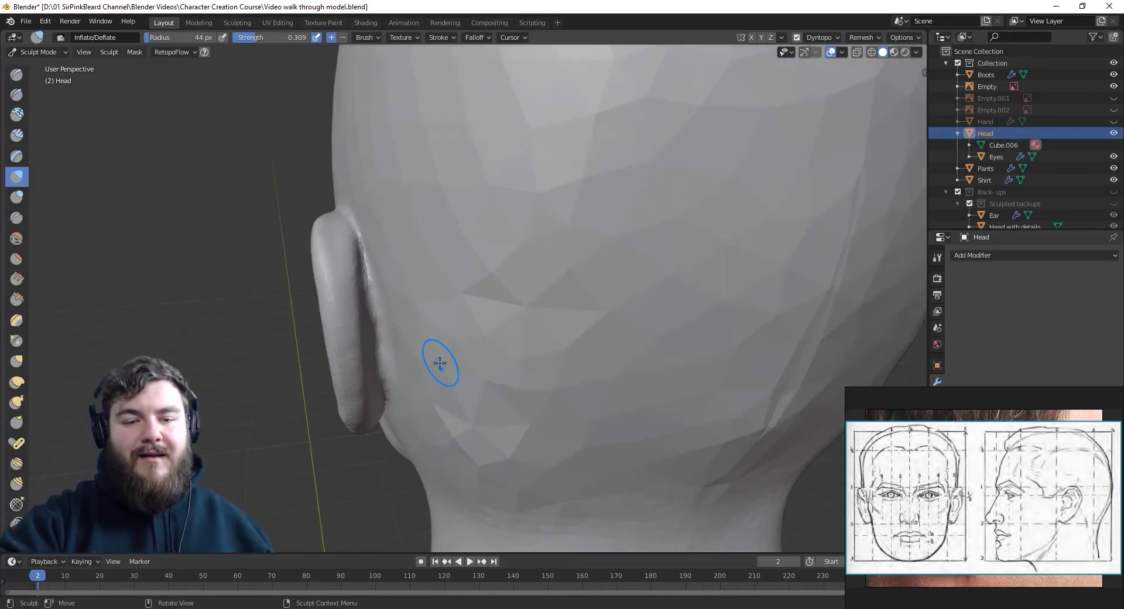
Deepen the groove behind the ear with the Crease brush, resized to 38 px
key("shift+c")
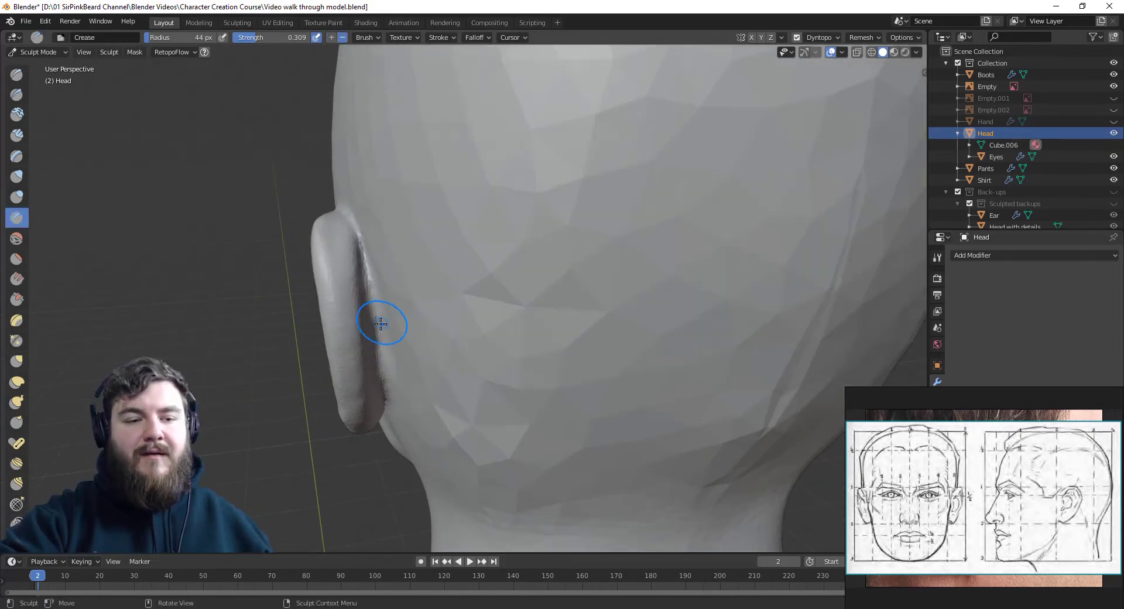
middle_click_drag(419, 318, 410, 284)
left_click_drag(339, 214, 358, 367)
left_click_drag(344, 246, 360, 338)
middle_click_drag(359, 338, 376, 258)
key("f")
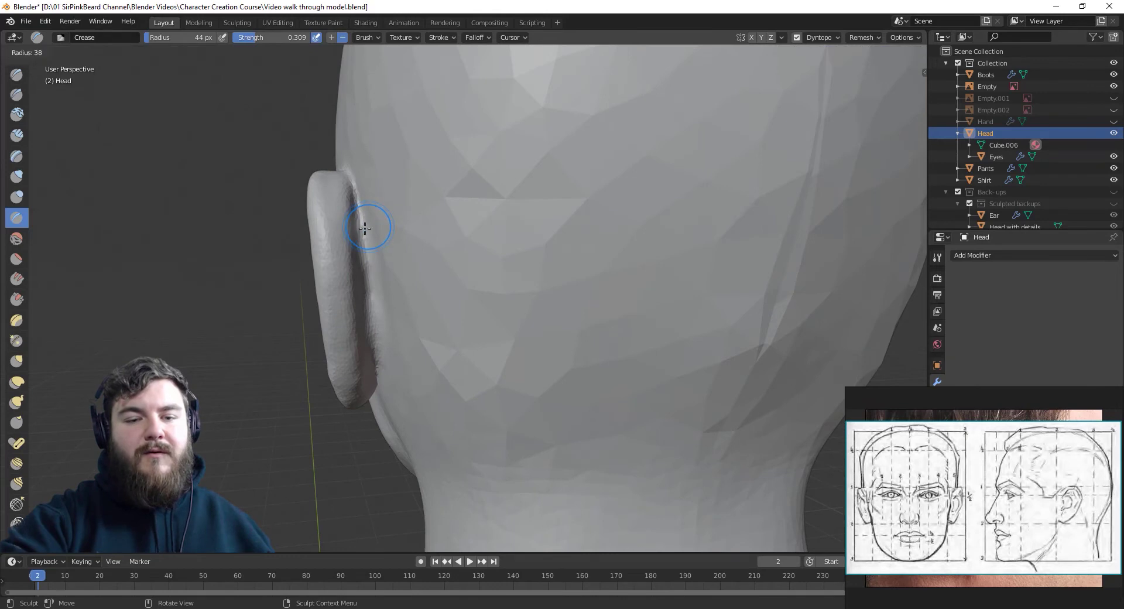
left_click(366, 226)
Sharpen the groove behind the ear and crease along its outer and inner edges
left_click_drag(354, 193, 355, 198)
left_click_drag(366, 249, 376, 364)
left_click_drag(356, 195, 361, 220)
left_click_drag(354, 175, 380, 340)
middle_click_drag(400, 350, 380, 296)
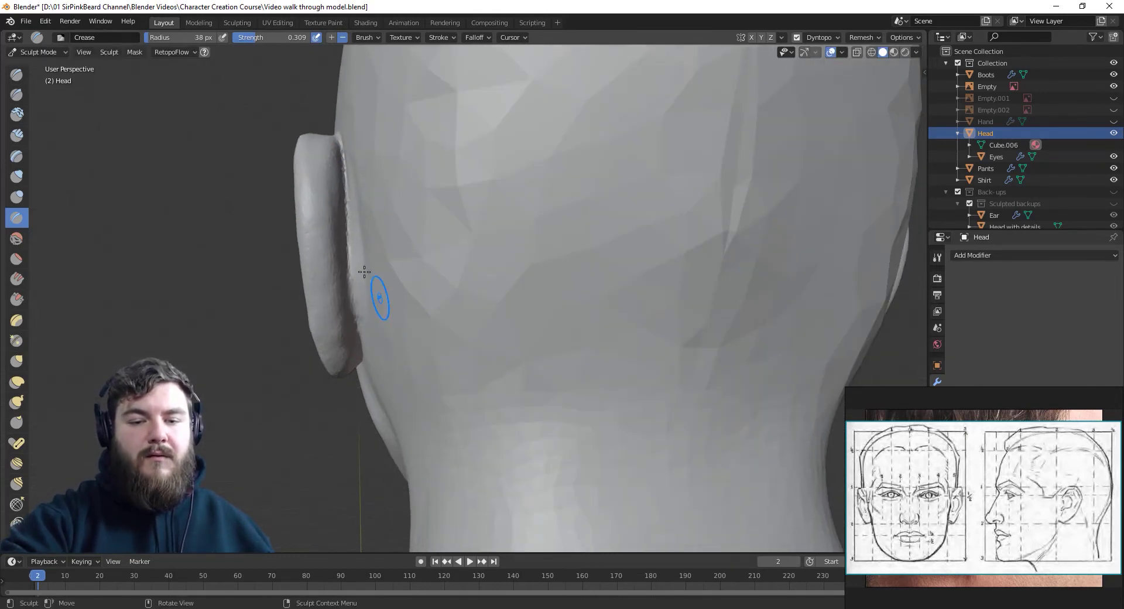
left_click_drag(344, 170, 354, 299)
mouse_move(352, 269)
left_mouse_down()
mouse_move(356, 310)
mouse_move(346, 143)
left_mouse_up()
middle_click_drag(346, 143, 384, 321)
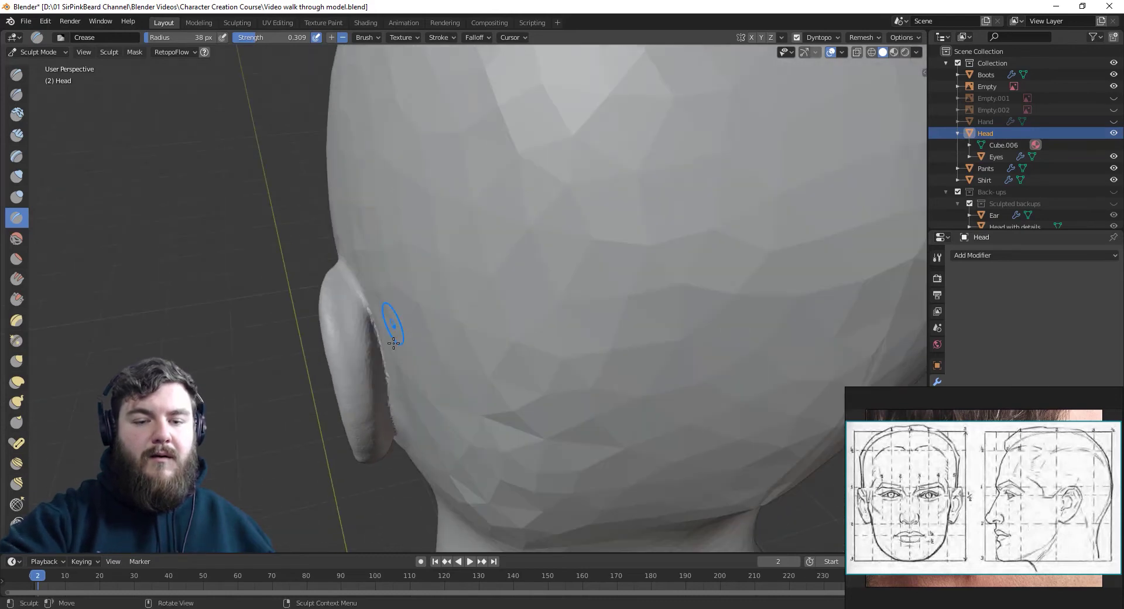
Pull the skin behind the ear into place with the Grab brush
key("g")
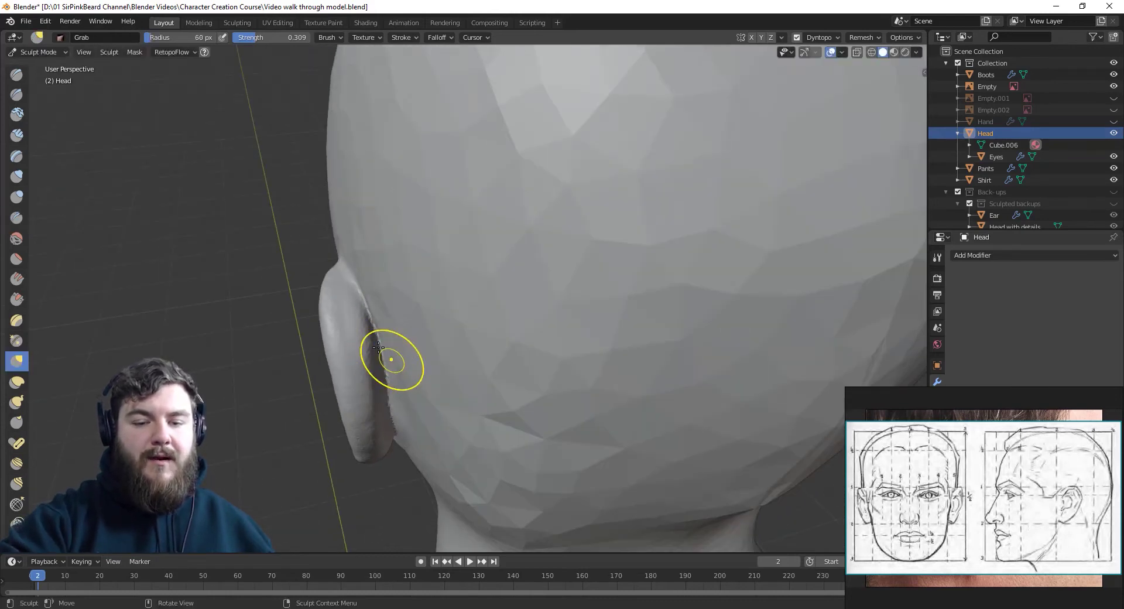
left_click_drag(378, 367, 369, 380)
left_click_drag(371, 347, 321, 287)
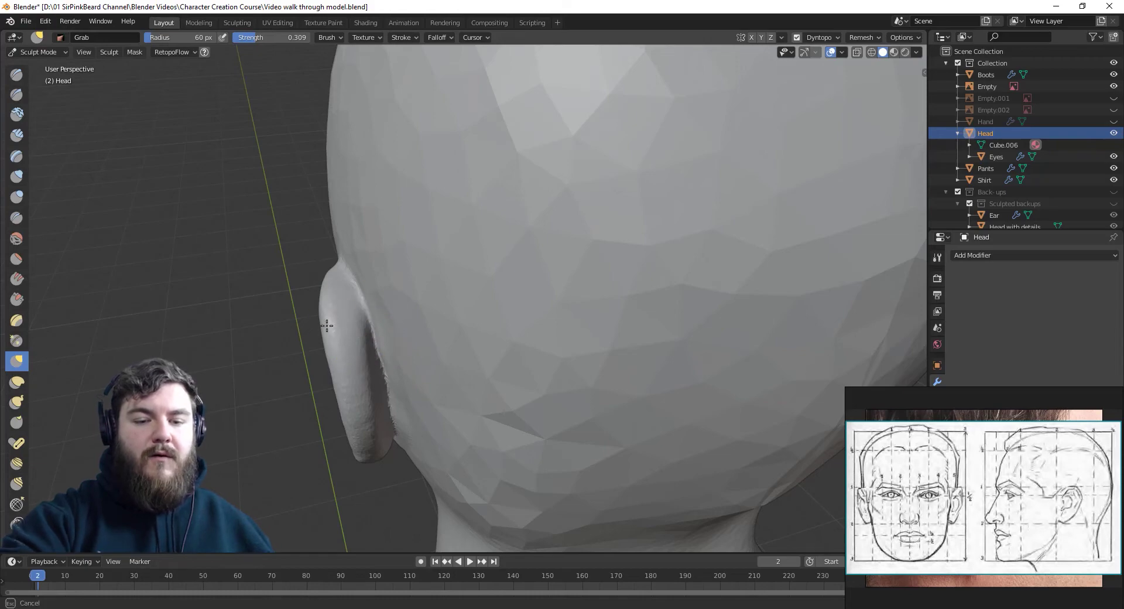
middle_click_drag(330, 331, 597, 334)
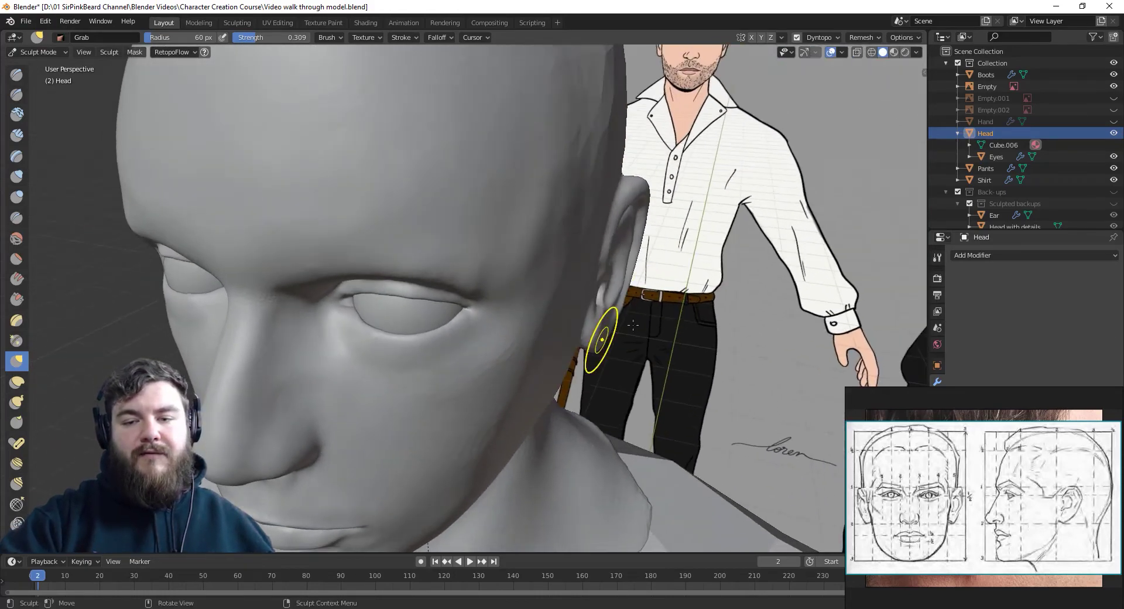
middle_click_drag(606, 287, 491, 227)
middle_click_drag(541, 344, 475, 311)
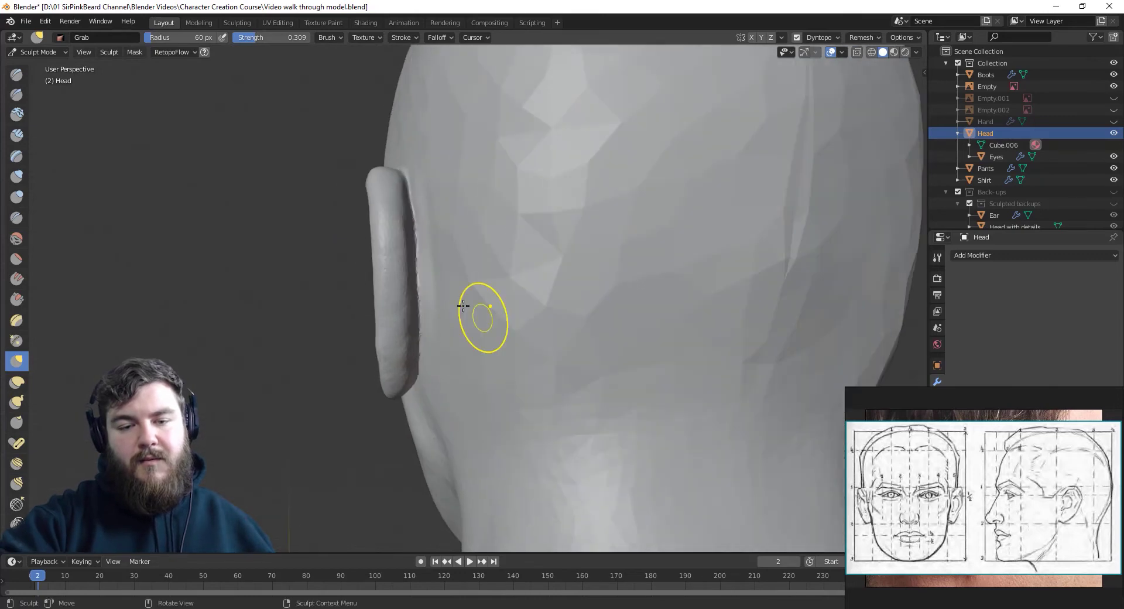
Inflate the back and top of the ear with a 41 px Inflate brush
key("i")
mouse_move(421, 263)
middle_mouse_down()
mouse_move(405, 276)
mouse_move(371, 243)
middle_mouse_up()
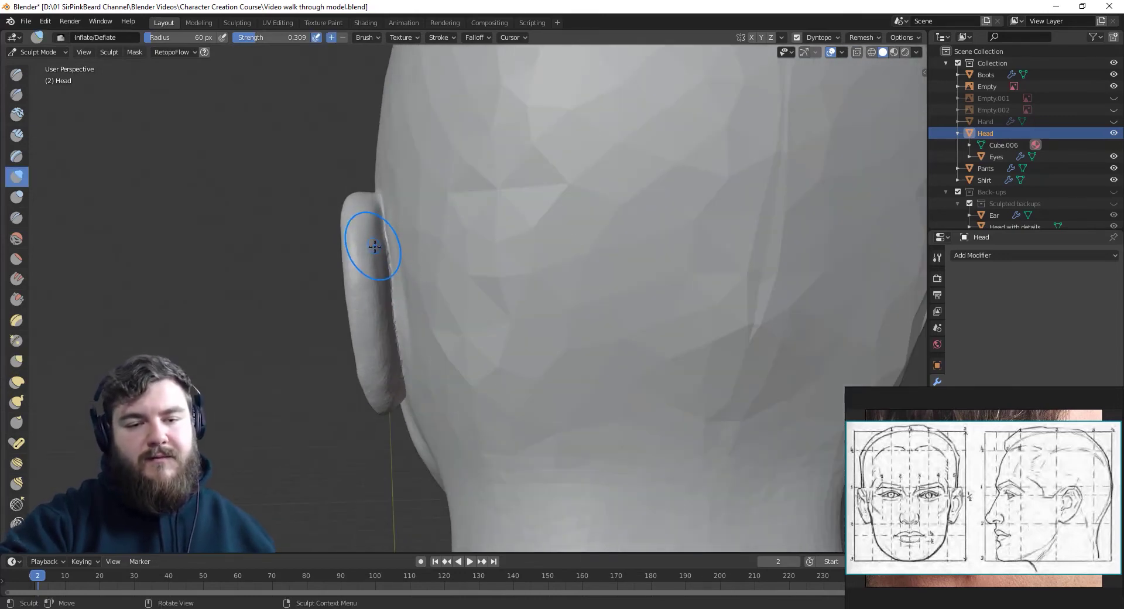
key("f")
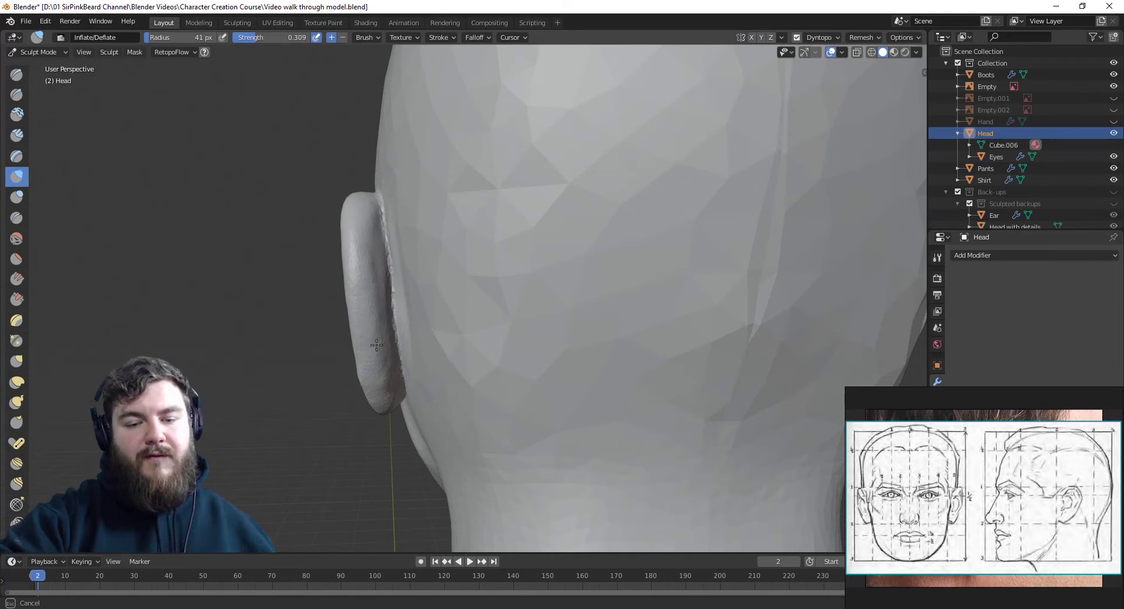
left_click_drag(392, 372, 392, 388)
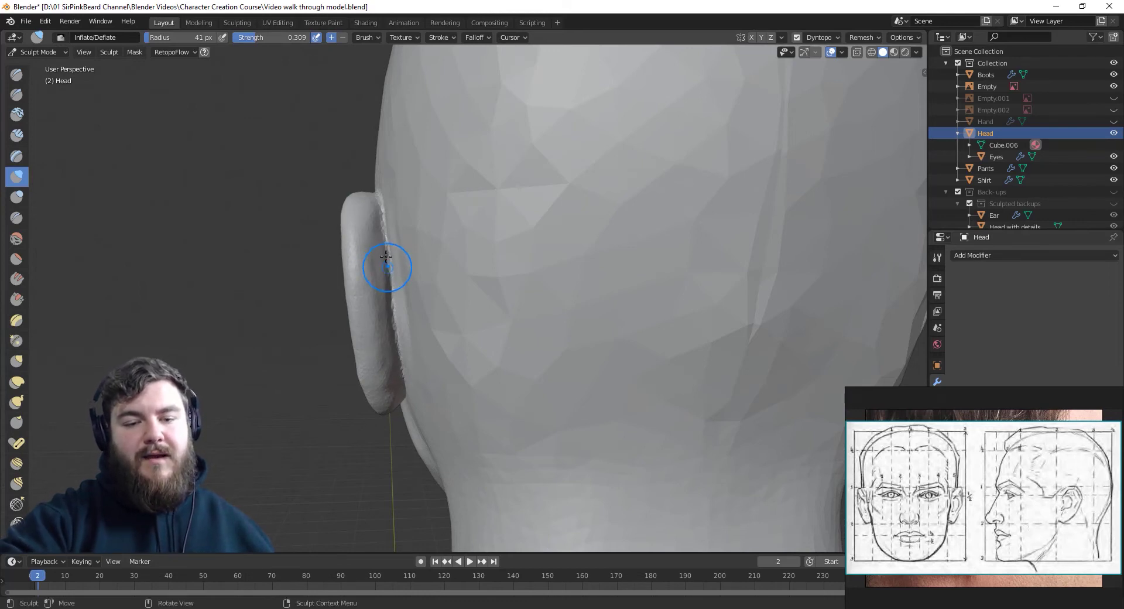
left_click_drag(377, 205, 387, 327)
left_click_drag(387, 284, 388, 300)
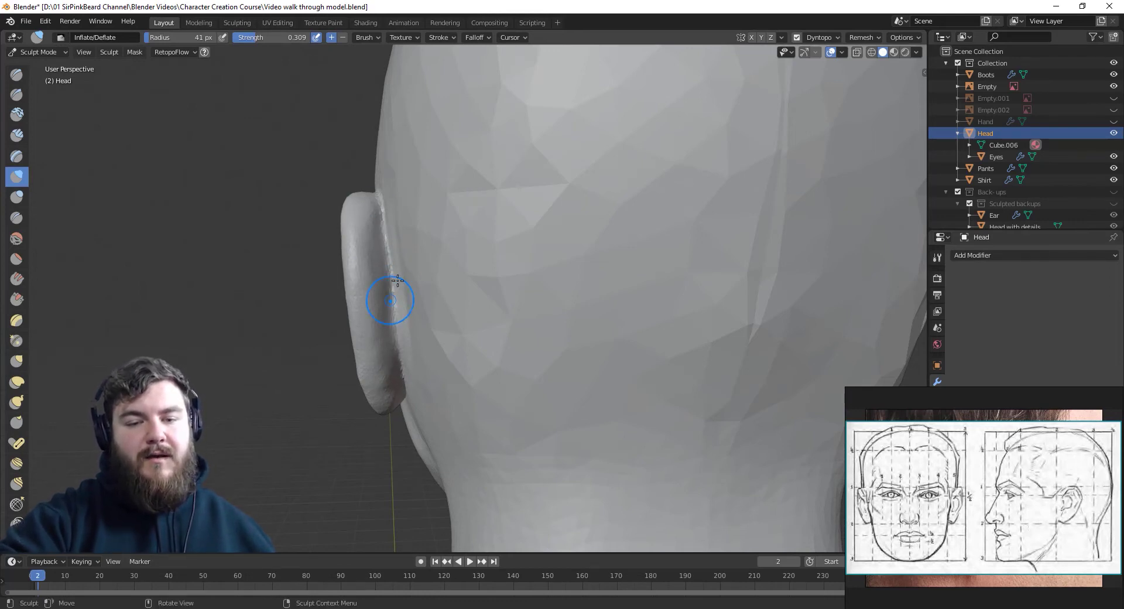
mouse_move(389, 301)
middle_mouse_down()
mouse_move(527, 401)
mouse_move(515, 428)
middle_mouse_up()
Grab the ear's shape into place and review it against the proportion reference
key("g")
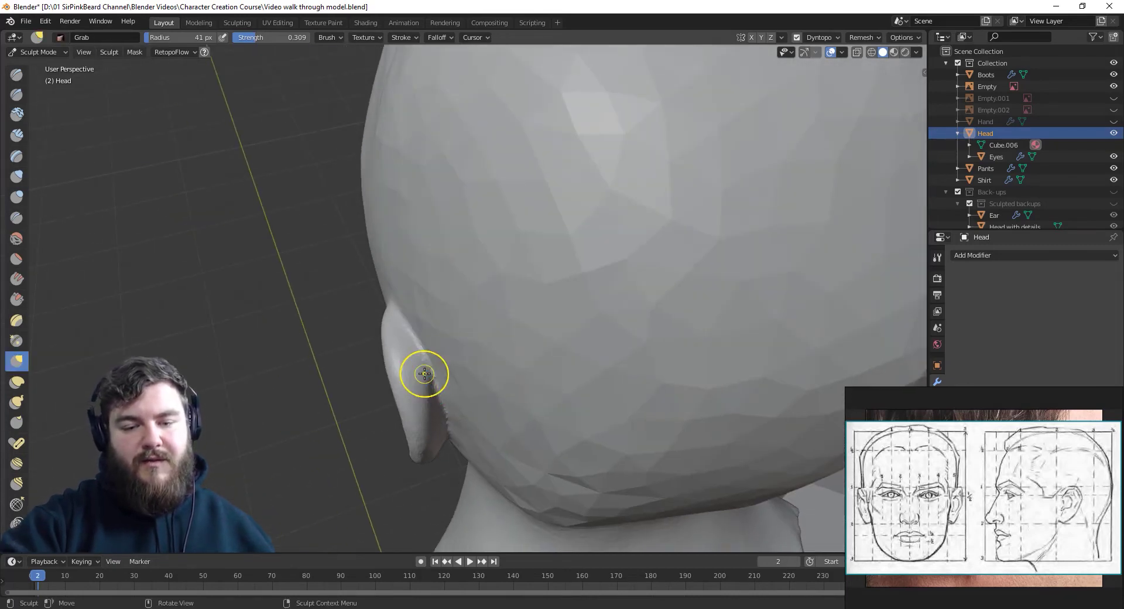
mouse_move(431, 376)
left_mouse_down()
mouse_move(416, 352)
mouse_move(431, 385)
left_mouse_up()
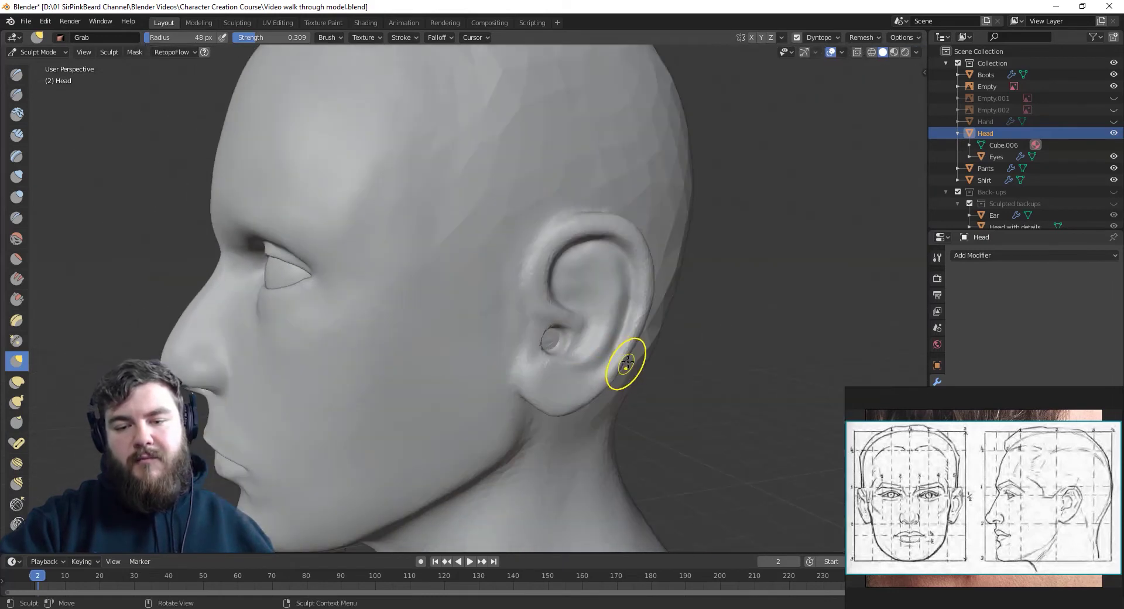
middle_click_drag(627, 371, 638, 298)
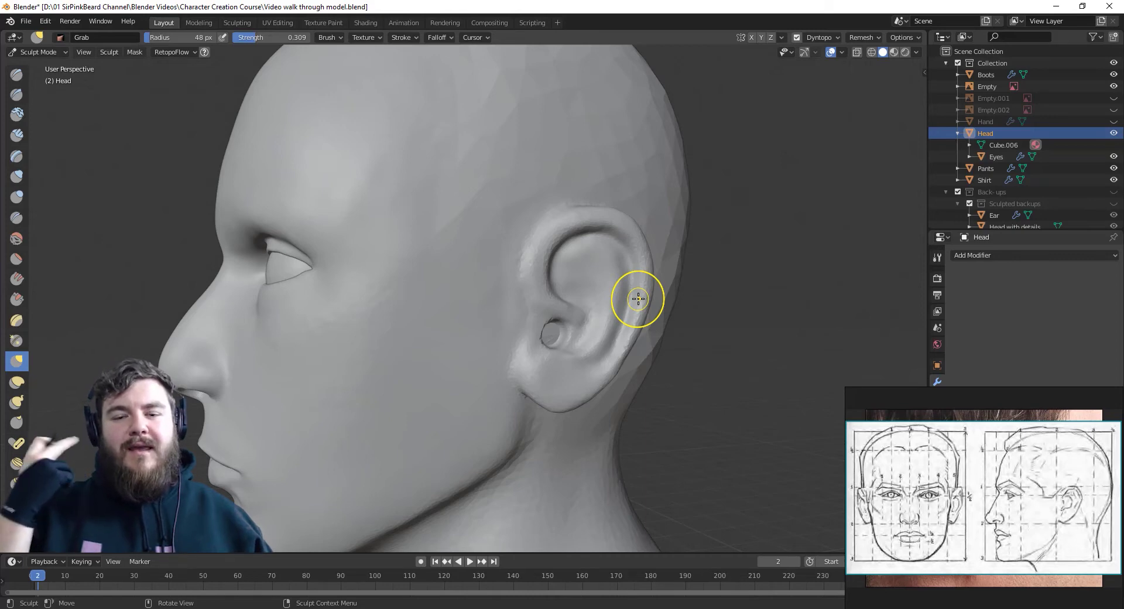
Build up the tragus beside the ear canal with Clay Strips at 38 px
middle_click_drag(609, 321, 546, 366)
scroll(546, 366, "up", 6)
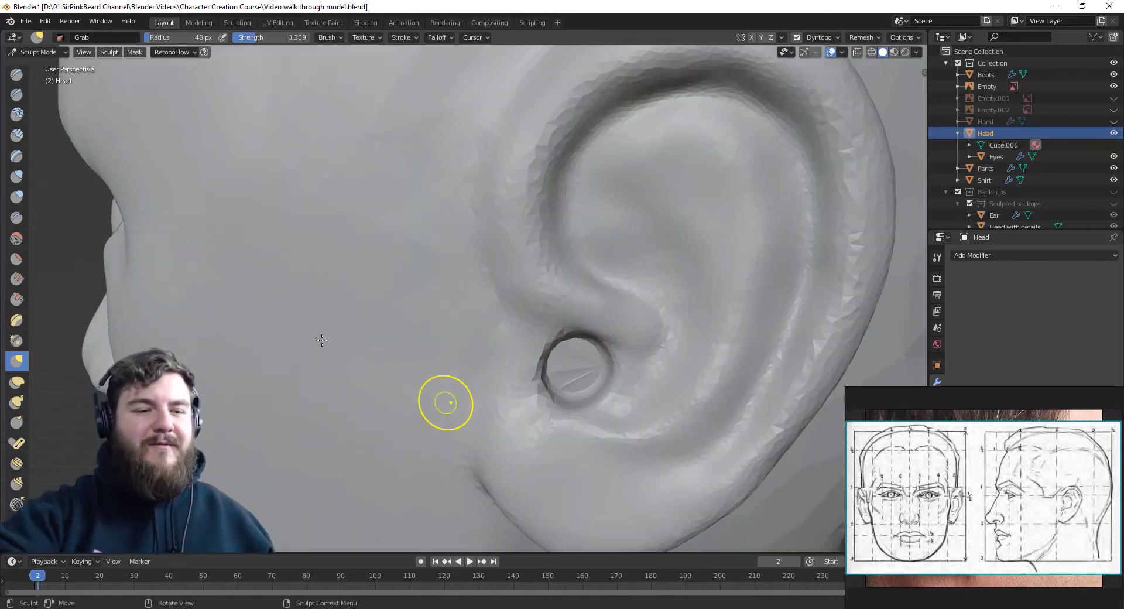
left_click(23, 141)
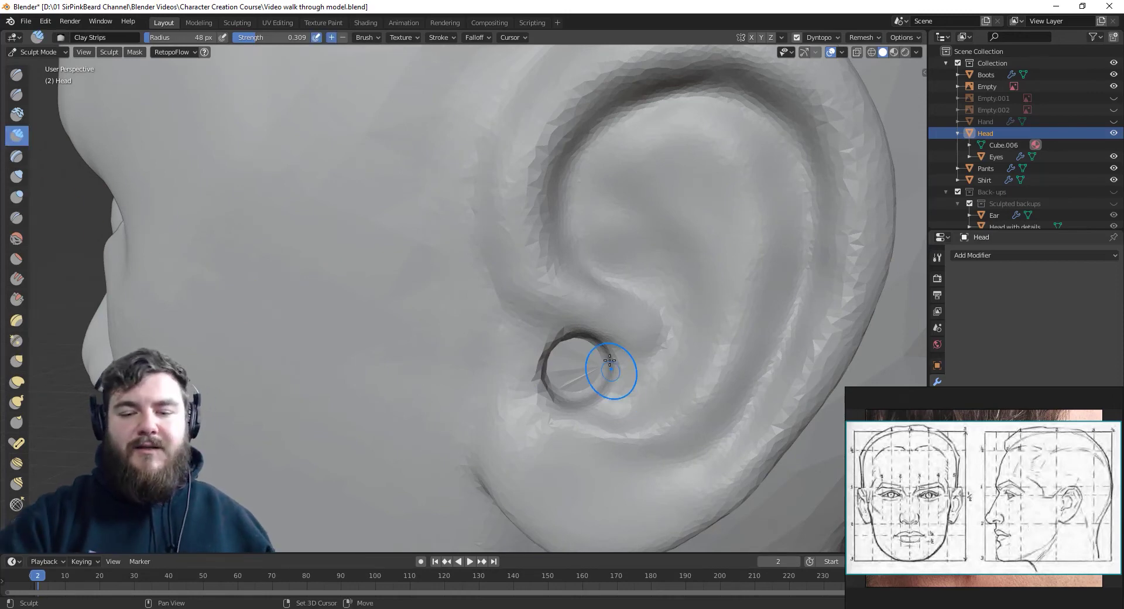
middle_click_drag(603, 371, 565, 327)
key("f")
left_click(543, 318)
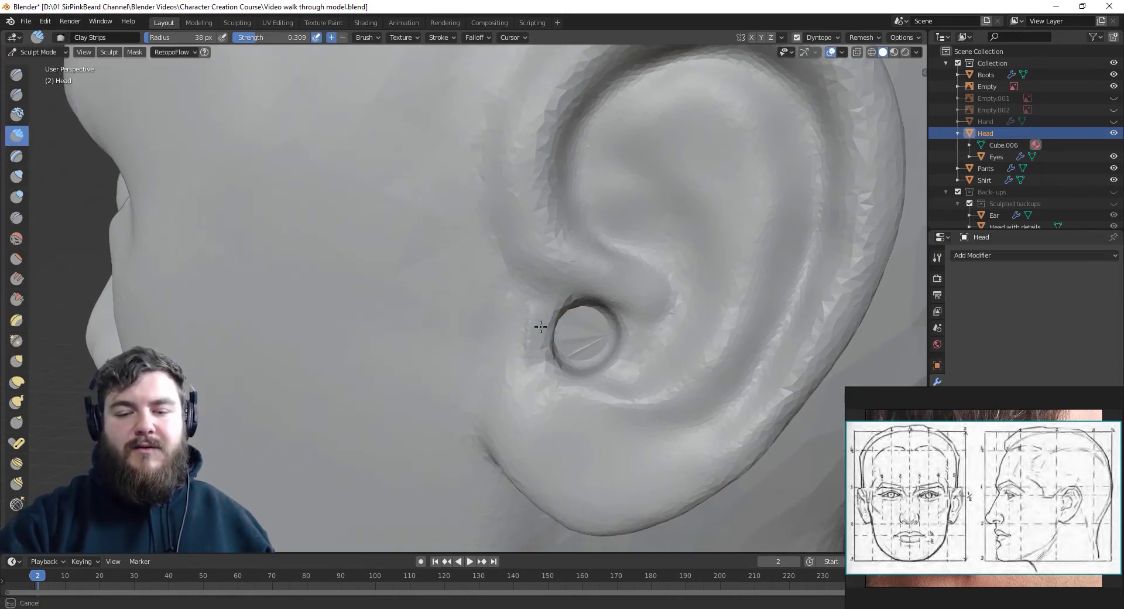
mouse_move(516, 330)
left_mouse_down()
mouse_move(545, 317)
mouse_move(500, 293)
mouse_move(508, 281)
left_mouse_up()
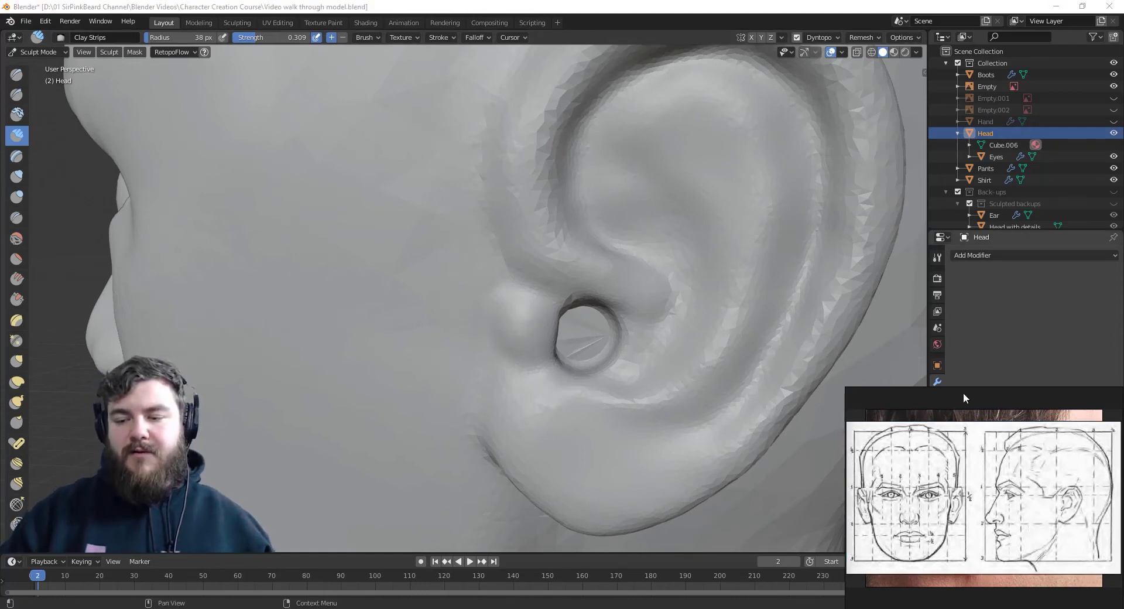
With the ear photo shown, add inner helix ridges and build up the area before the tragus
key("Right")
middle_click_drag(720, 392, 682, 310)
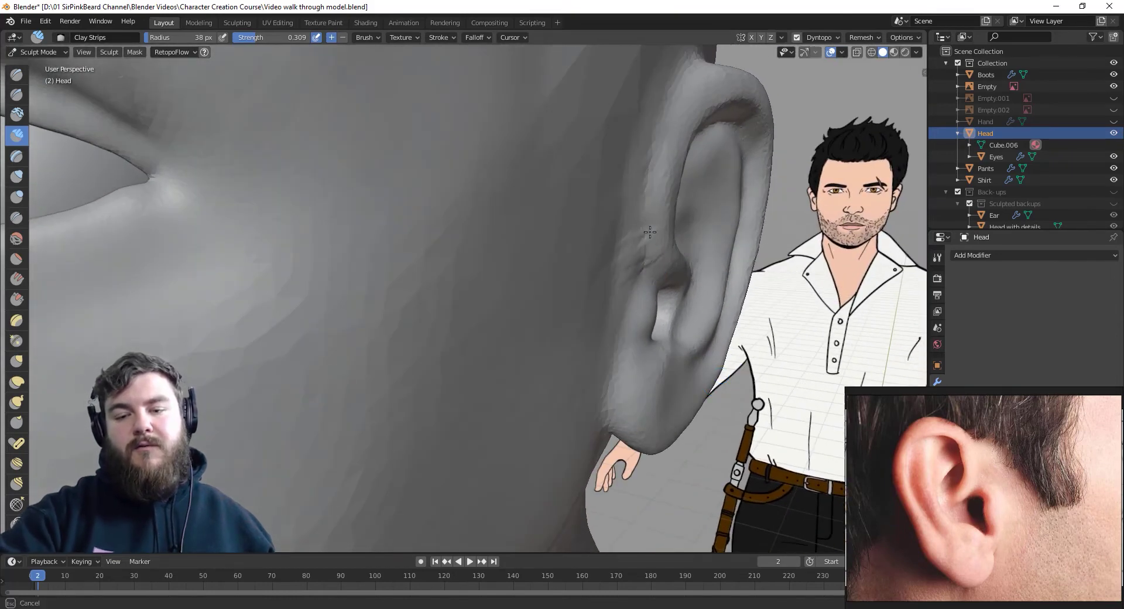
mouse_move(650, 233)
left_mouse_down()
mouse_move(668, 183)
mouse_move(657, 296)
left_mouse_up()
middle_click_drag(658, 296, 671, 306)
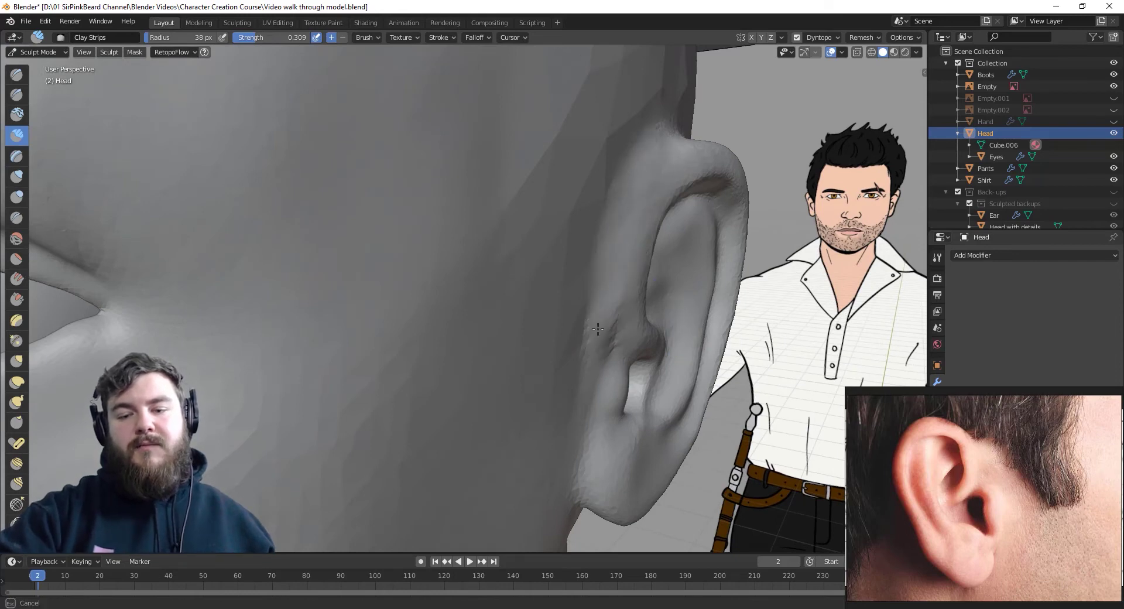
mouse_move(605, 394)
middle_mouse_down()
mouse_move(572, 399)
mouse_move(587, 404)
middle_mouse_up()
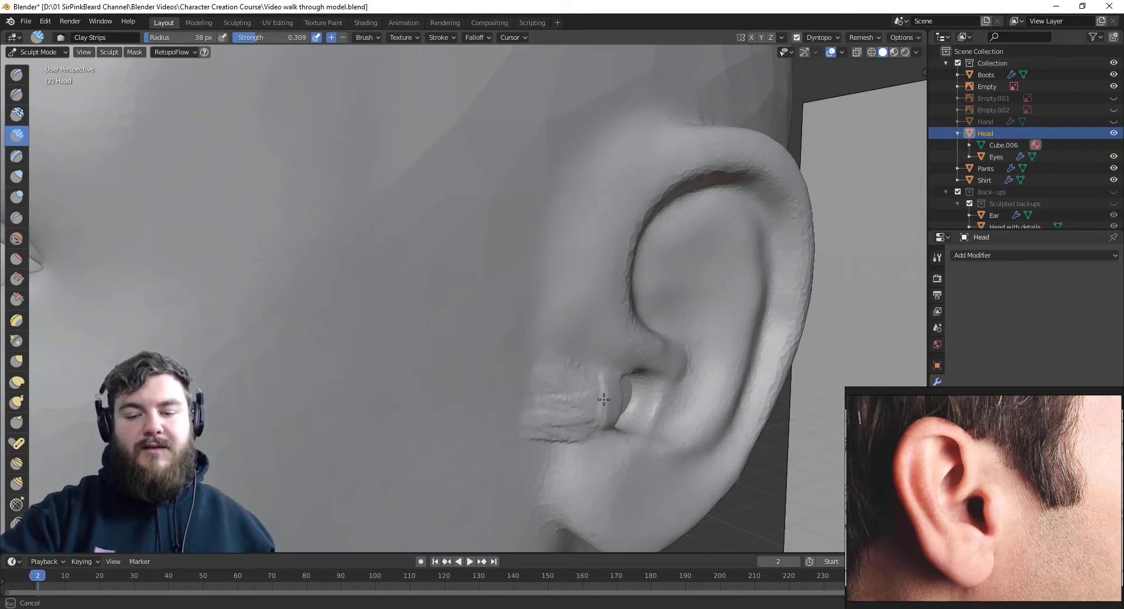
mouse_move(604, 400)
left_mouse_down("shift")
mouse_move(597, 423)
mouse_move(595, 381)
left_mouse_up("shift")
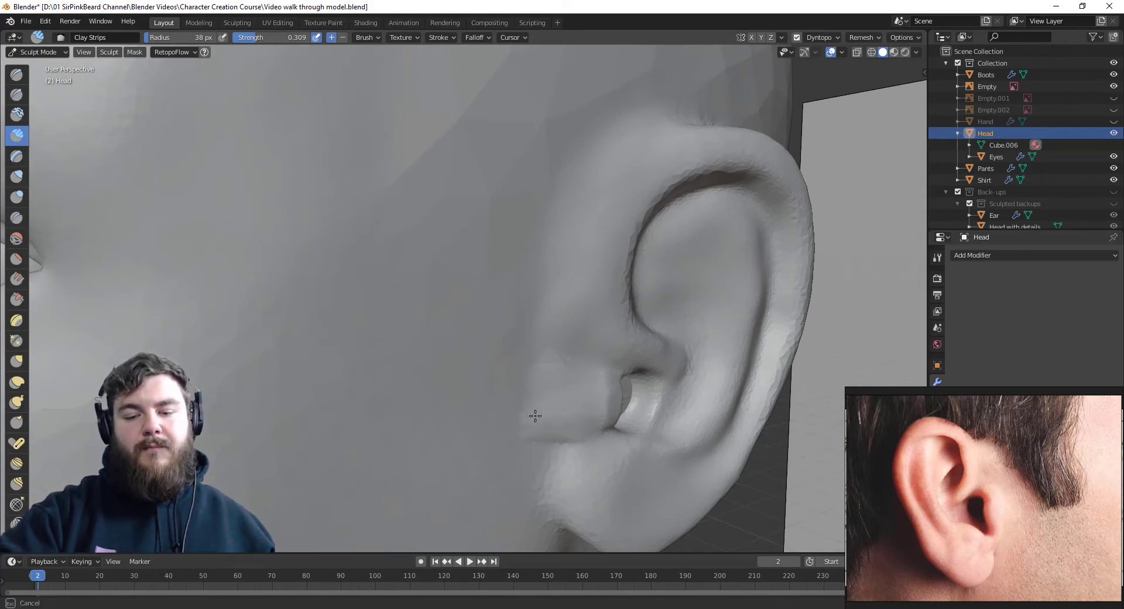
left_click_drag(535, 416, 576, 418, "shift")
mouse_move(619, 444)
middle_mouse_down("shift")
mouse_move(625, 384)
mouse_move(651, 404)
middle_mouse_up("shift")
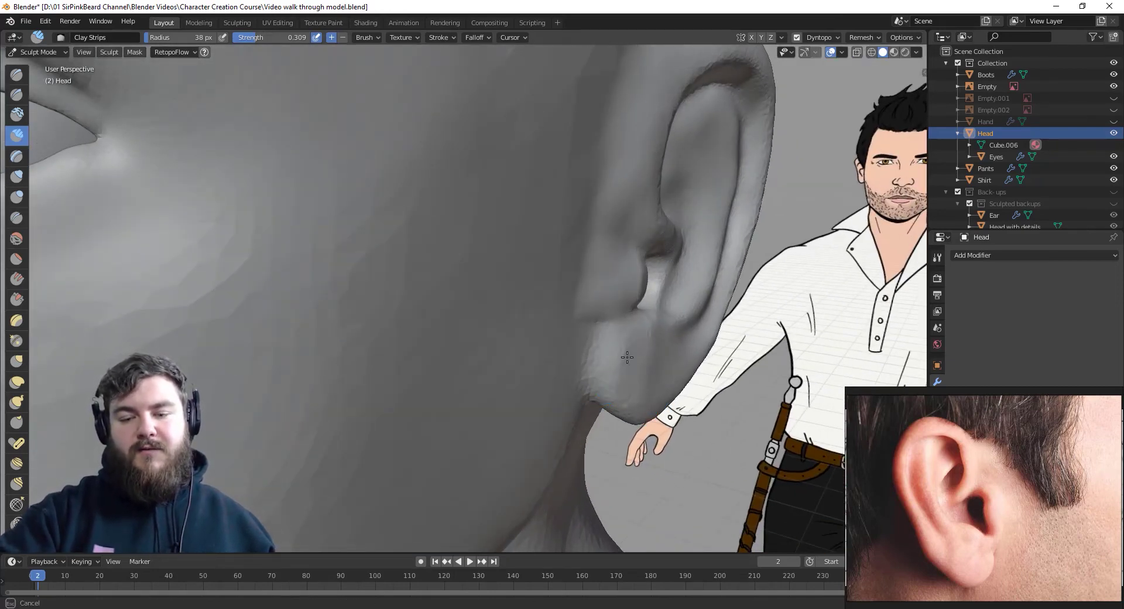
Carve creases along the earlobe edge with the Crease brush
key("shift+c")
middle_click_drag(597, 372, 603, 346)
left_click_drag(603, 346, 608, 404)
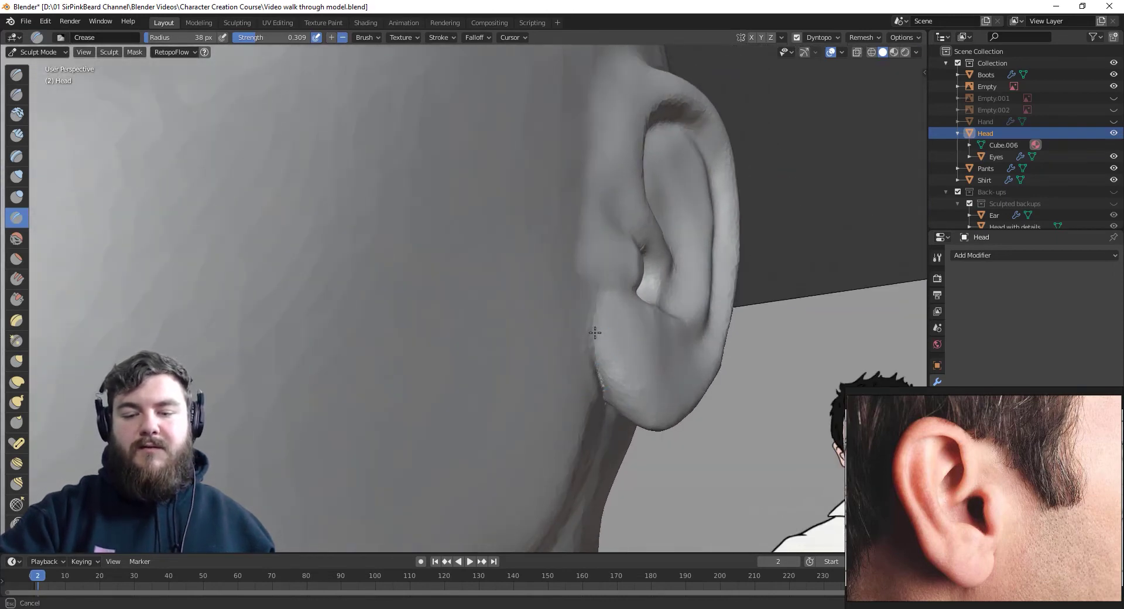
middle_click_drag(602, 384, 618, 378)
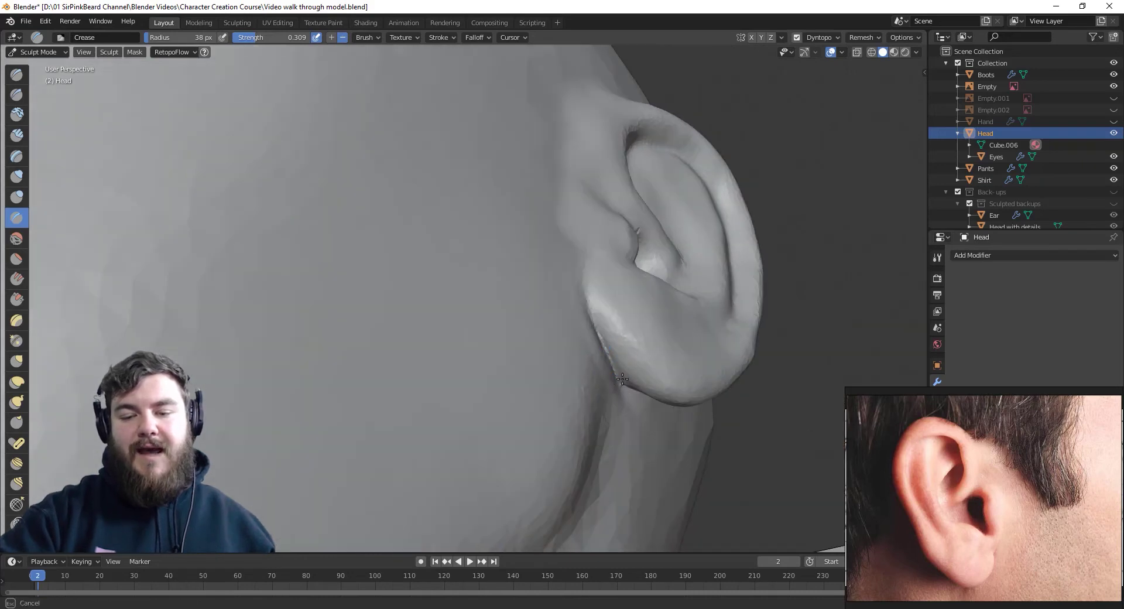
left_click_drag(622, 379, 623, 385)
mouse_move(623, 384)
middle_mouse_down()
mouse_move(585, 377)
mouse_move(569, 352)
mouse_move(572, 380)
mouse_move(562, 316)
mouse_move(617, 346)
middle_mouse_up()
left_click_drag(617, 346, 592, 355)
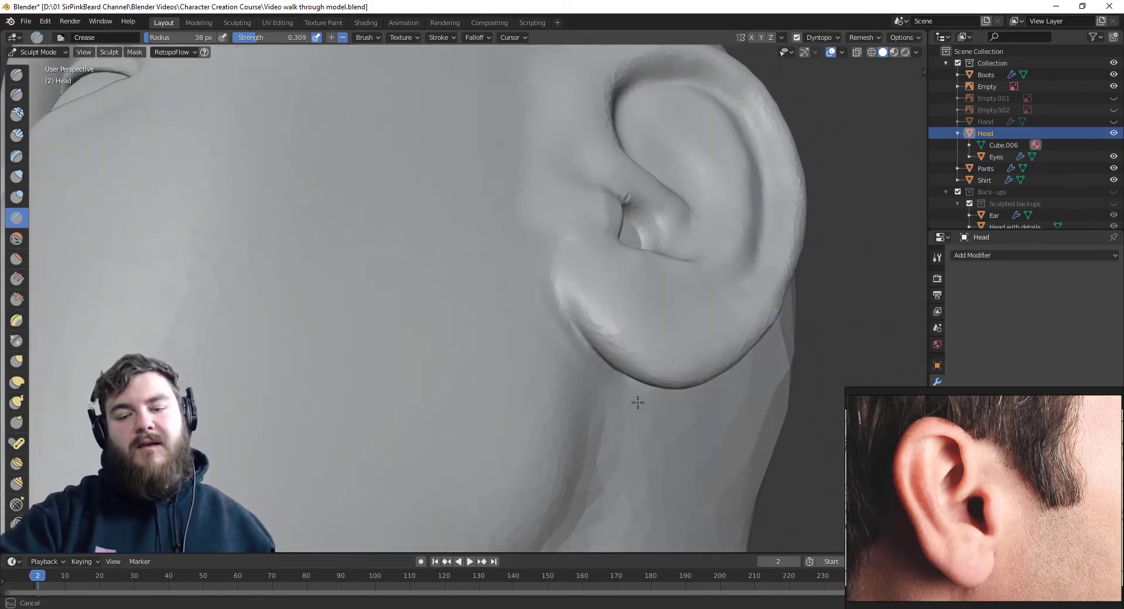
Sharpen creases near the antitragus and along the inner ear ridge below the ear hole
mouse_move(637, 402)
middle_mouse_down()
mouse_move(580, 359)
mouse_move(594, 390)
mouse_move(529, 349)
mouse_move(567, 308)
mouse_move(677, 385)
mouse_move(585, 396)
mouse_move(671, 357)
mouse_move(612, 353)
mouse_move(658, 354)
middle_mouse_up()
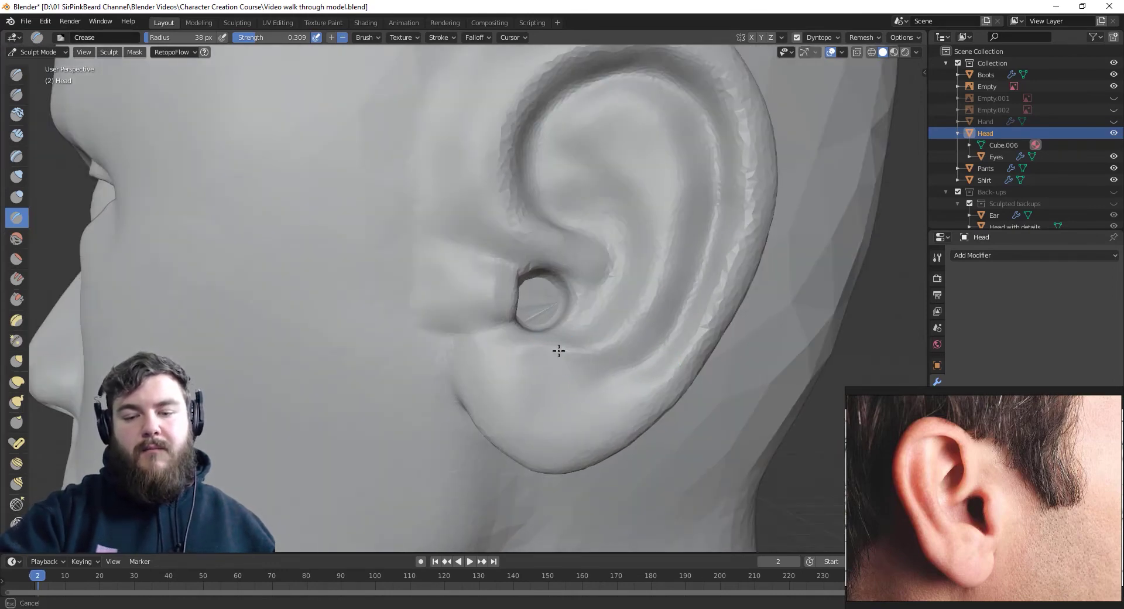
left_click_drag(586, 349, 659, 282)
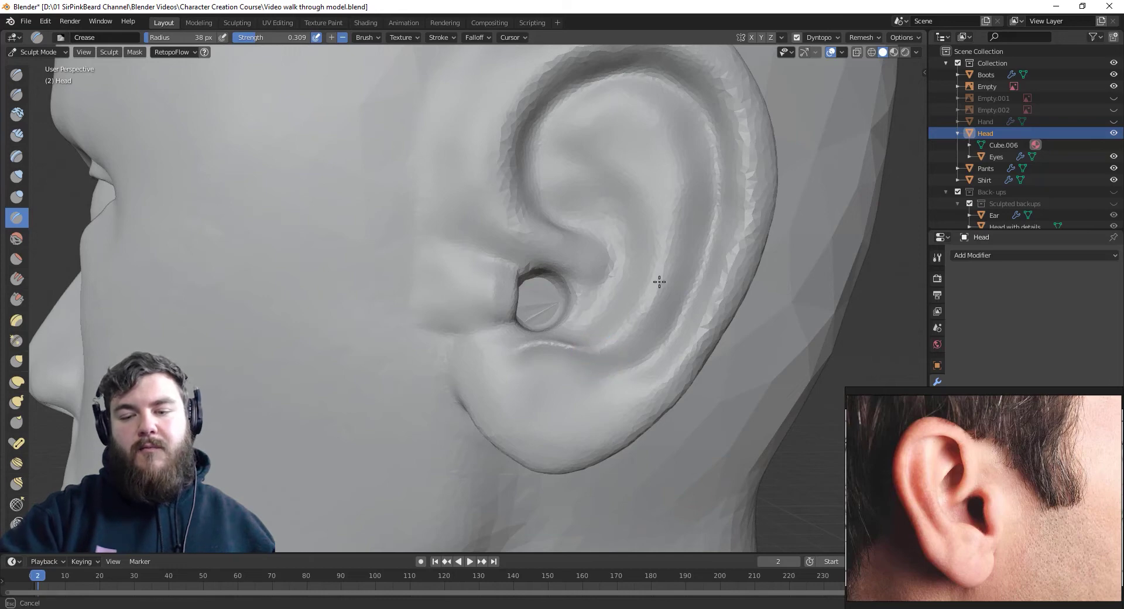
left_click_drag(669, 229, 673, 234)
left_click_drag(625, 333, 662, 262)
left_click_drag(603, 347, 646, 306)
left_click_drag(520, 355, 557, 378)
middle_click_drag(556, 378, 580, 393)
Grab the earlobe into shape and return to a side view of the ear
key("g")
left_click_drag(563, 381, 592, 349)
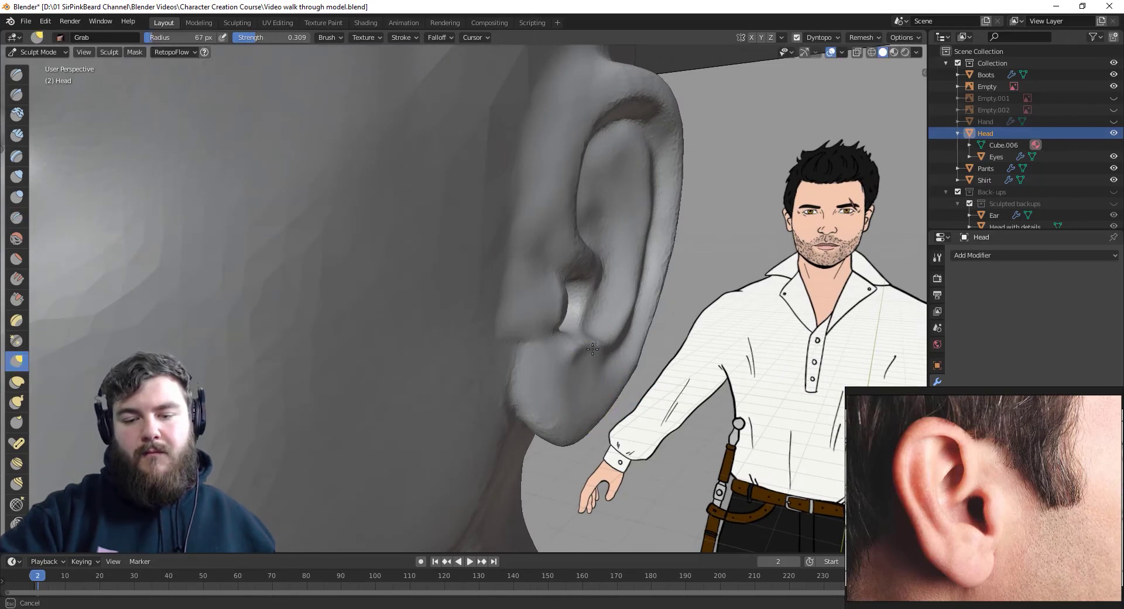
left_click_drag(539, 379, 602, 401)
mouse_move(602, 401)
middle_mouse_down()
mouse_move(522, 394)
mouse_move(439, 364)
middle_mouse_up()
Raise a Blob bulge in the ear canal, shrink the brush to 30 px, and grab it toward the face
left_click(17, 196)
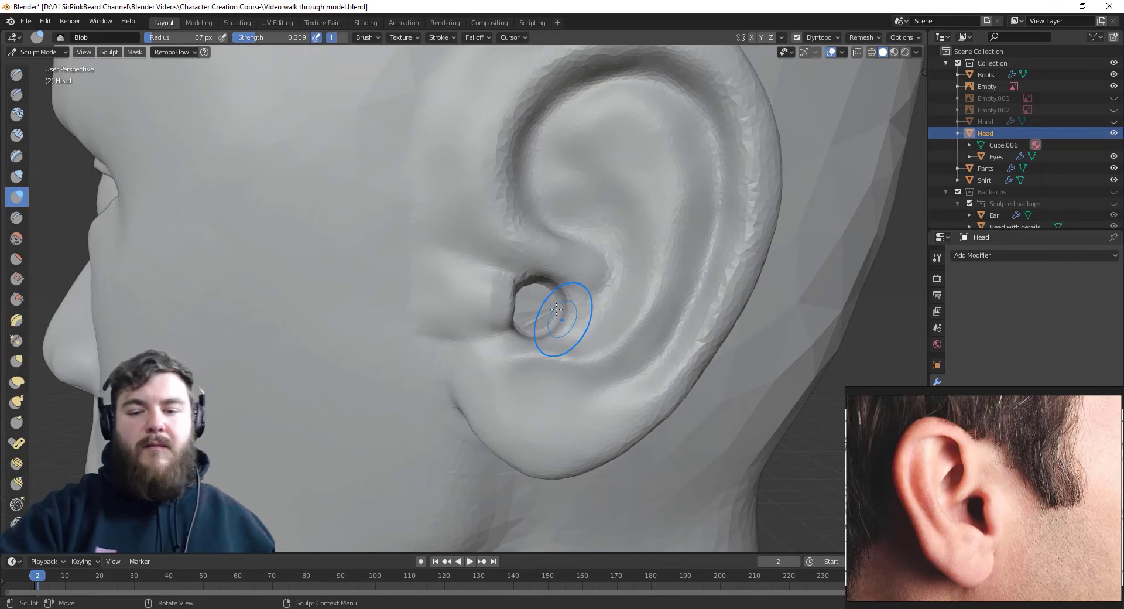
left_click(535, 309)
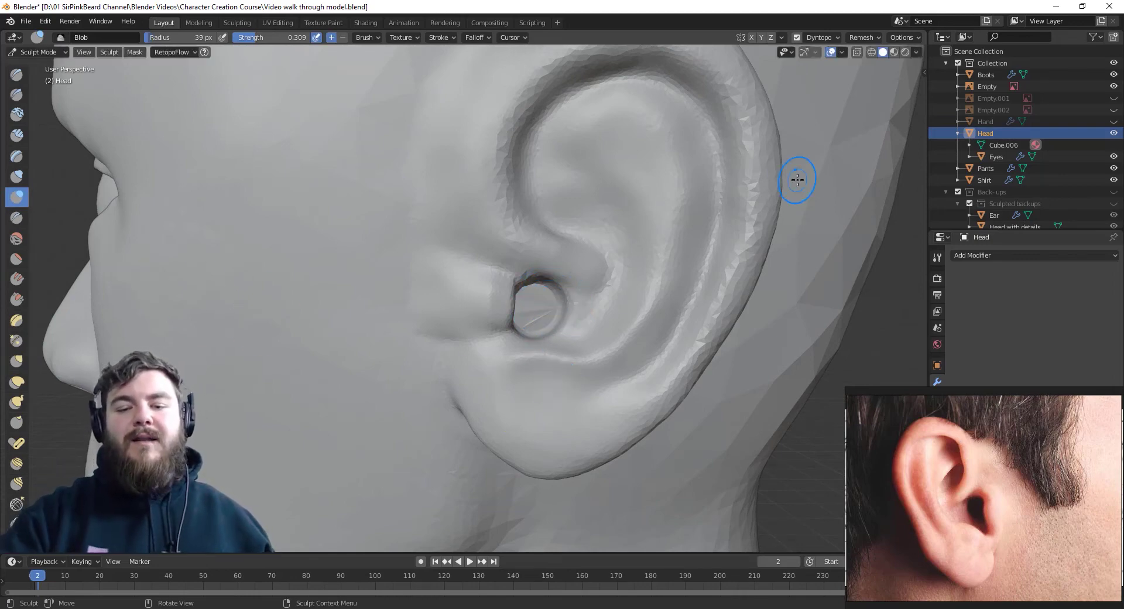
middle_click_drag(542, 307, 526, 306)
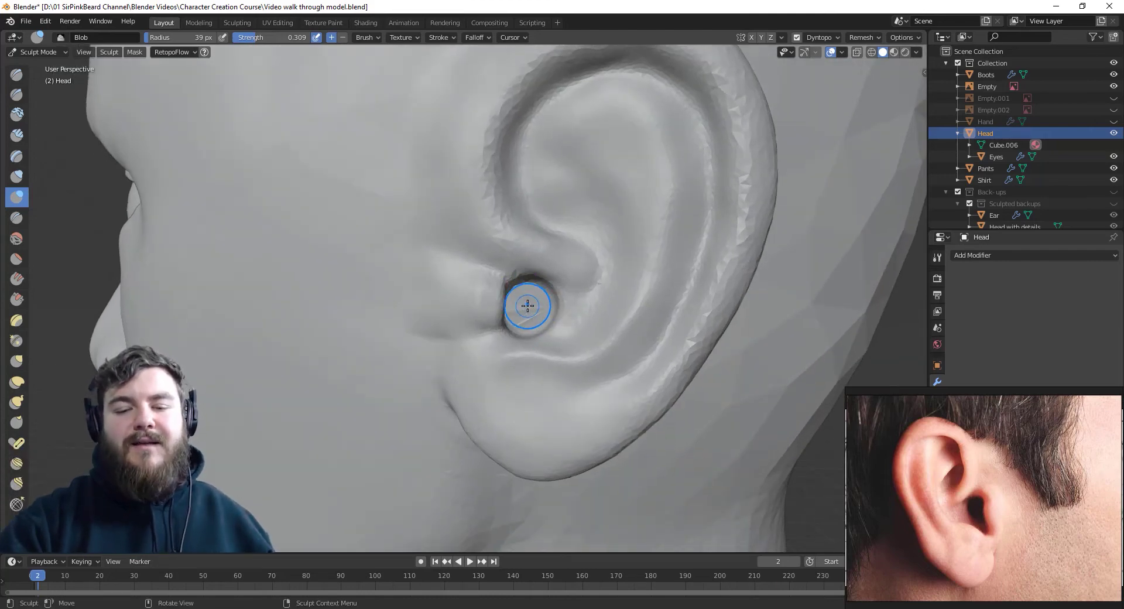
key("f")
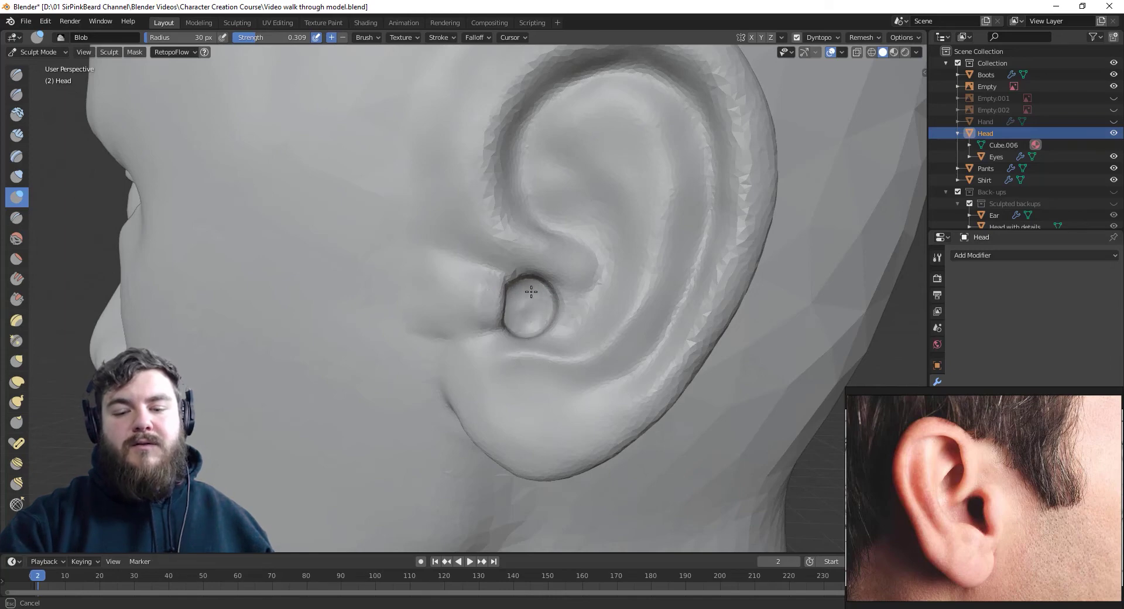
key("g")
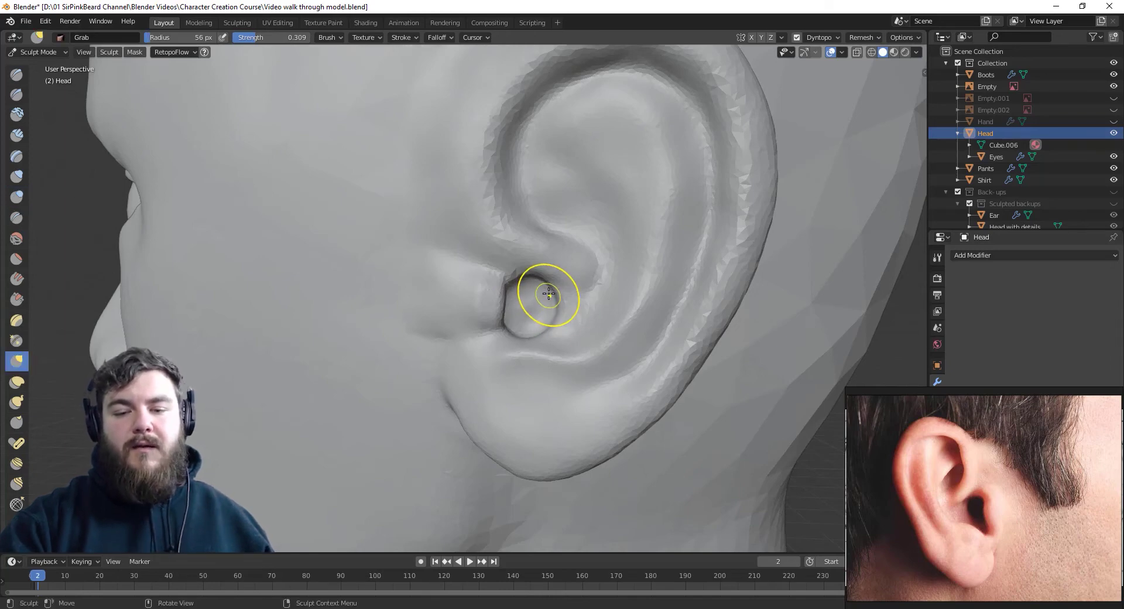
mouse_move(537, 290)
left_mouse_down()
mouse_move(520, 292)
mouse_move(529, 321)
mouse_move(529, 301)
left_mouse_up()
Pull the ear-canal bulge upward under the tragus
middle_click_drag(523, 314, 507, 316)
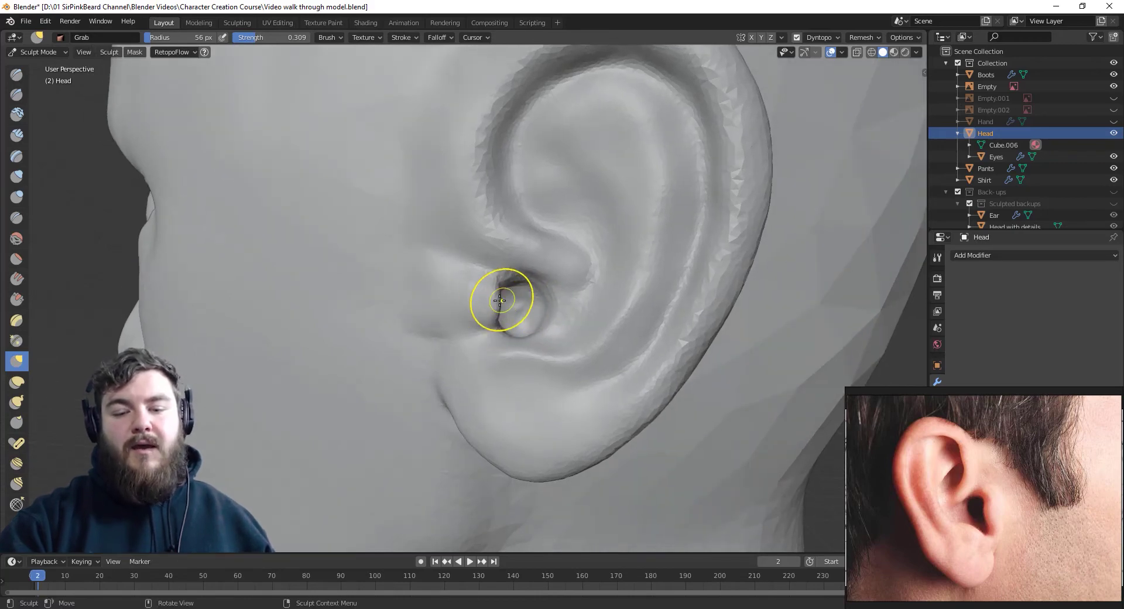
left_click_drag(495, 314, 502, 299)
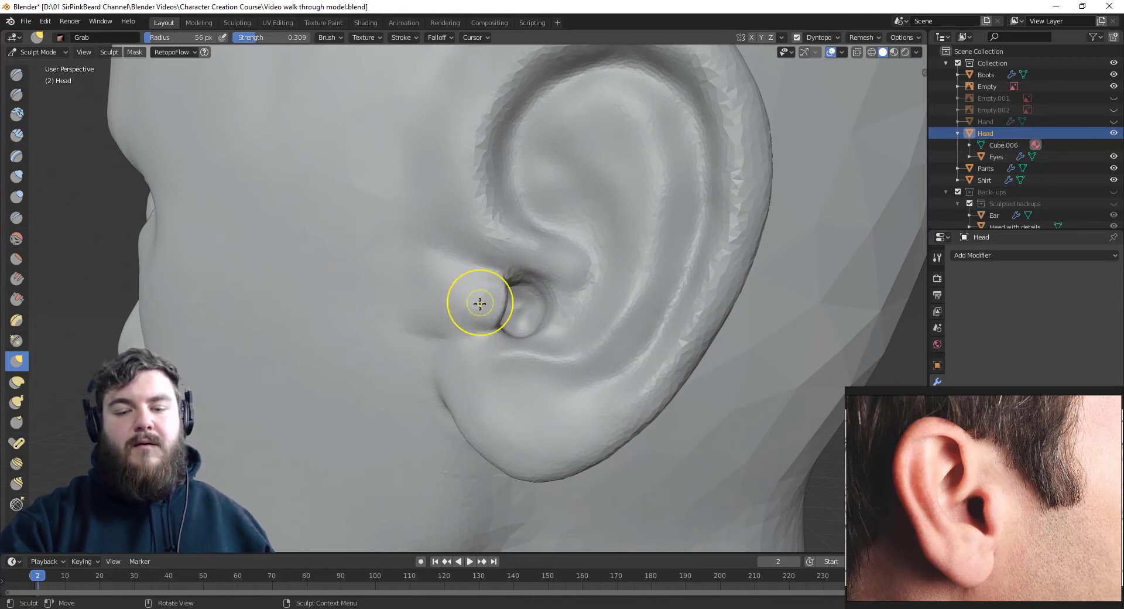
mouse_move(546, 307)
middle_mouse_down()
mouse_move(615, 306)
mouse_move(562, 311)
mouse_move(576, 308)
mouse_move(557, 327)
mouse_move(517, 293)
mouse_move(474, 314)
mouse_move(542, 328)
middle_mouse_up()
Set the Crease radius to 37 px, then grab the area above the canal and near the tragus
key("shift+c")
key("f")
left_click(531, 329)
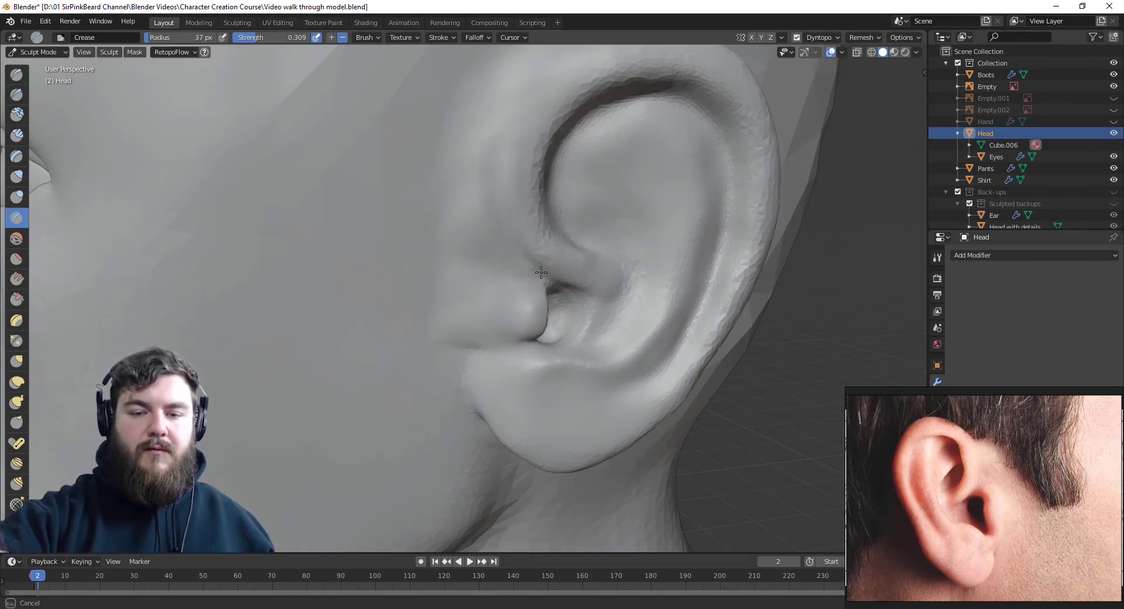
key("g")
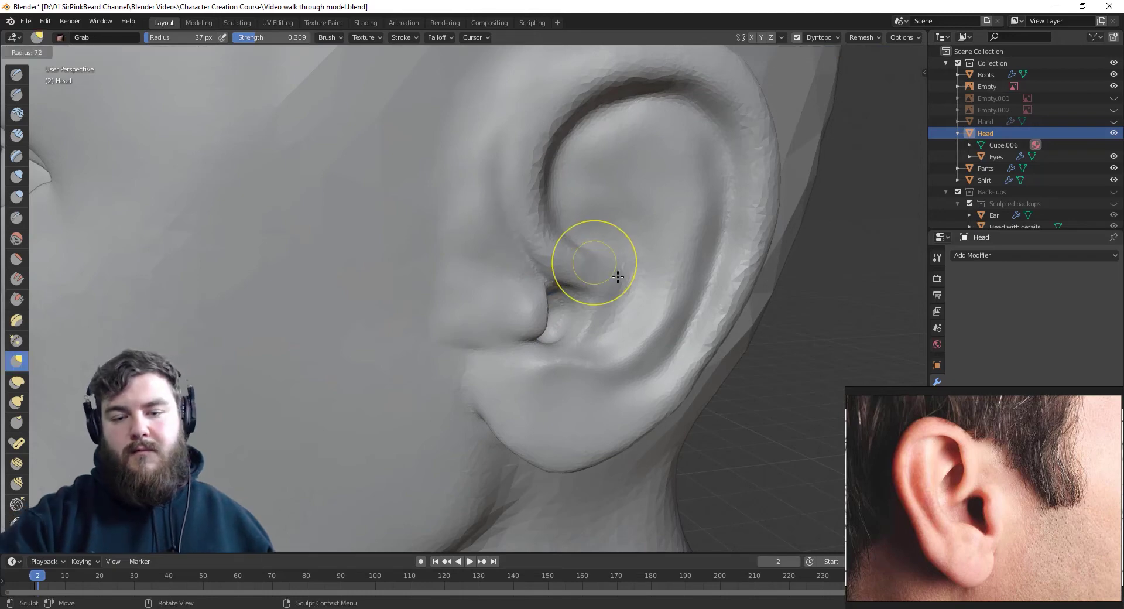
mouse_move(603, 266)
left_mouse_down()
mouse_move(600, 286)
mouse_move(593, 255)
mouse_move(605, 292)
left_mouse_up()
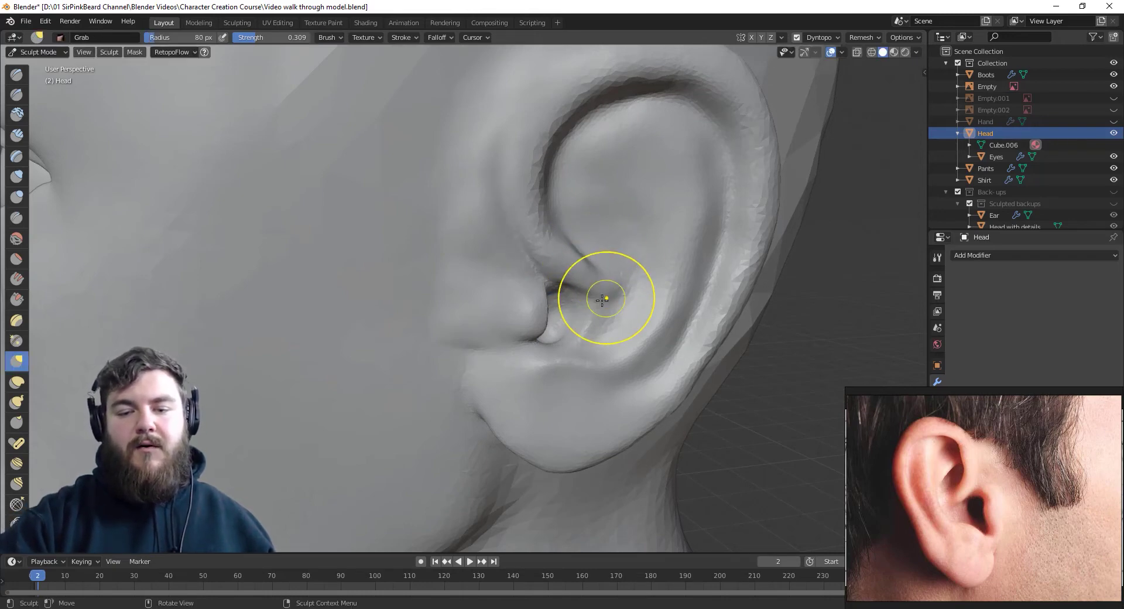
middle_click_drag(605, 293, 552, 312)
mouse_move(440, 228)
left_mouse_down("shift")
mouse_move(424, 326)
mouse_move(434, 100)
mouse_move(477, 178)
left_mouse_up("shift")
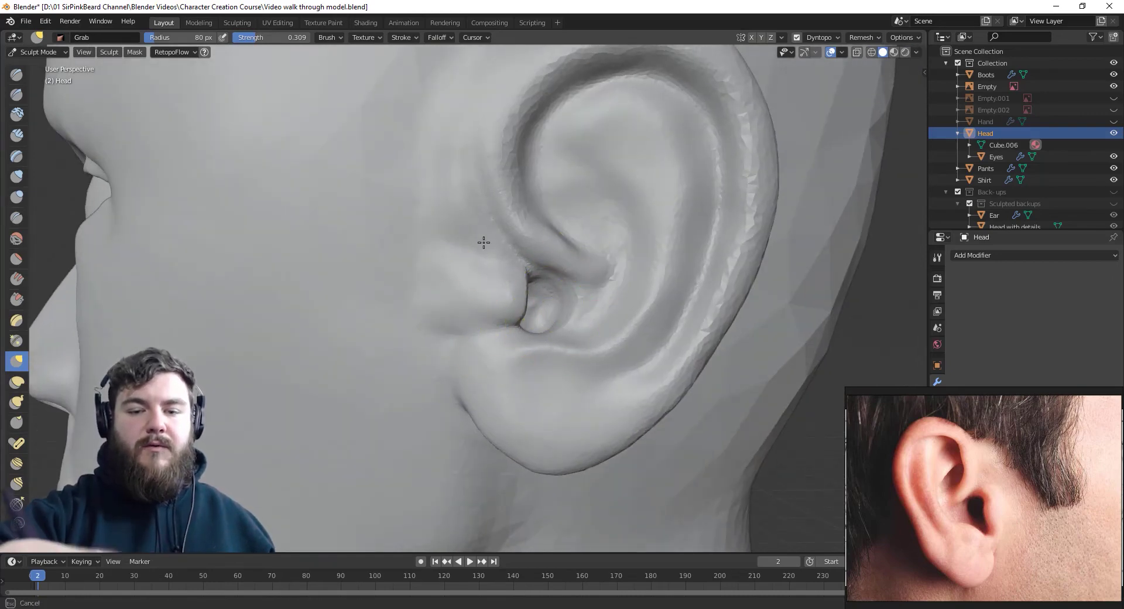
mouse_move(483, 243)
left_mouse_down()
mouse_move(442, 178)
mouse_move(486, 257)
left_mouse_up()
Orbit around the ear and pull the concha bowl into shape
left_click_drag(475, 342, 490, 356, "shift")
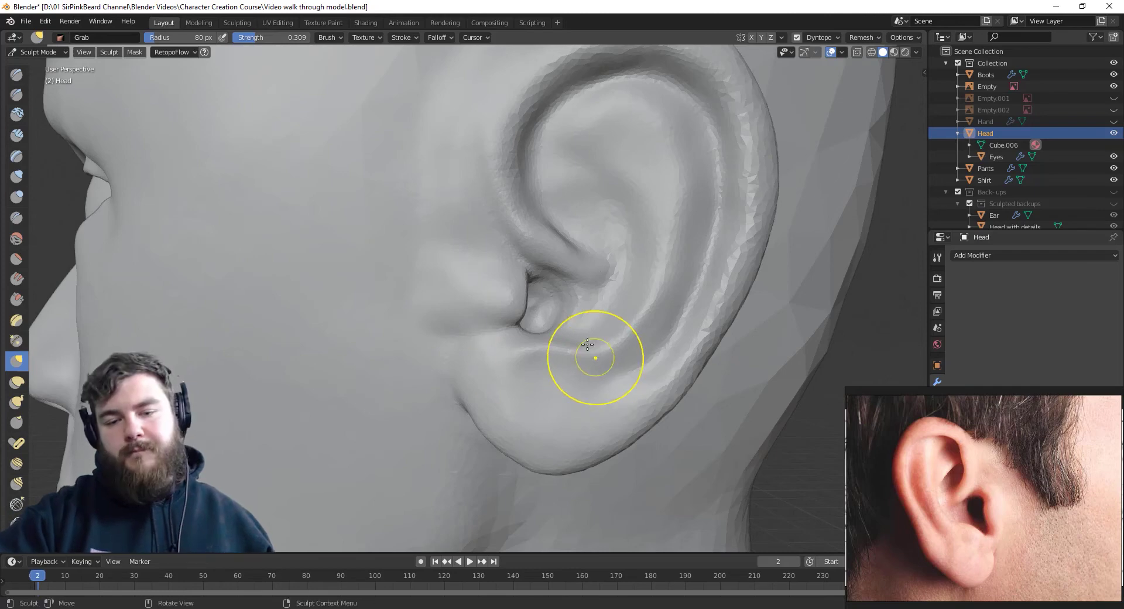
middle_click_drag(595, 356, 570, 342)
mouse_move(582, 388)
middle_mouse_down()
mouse_move(597, 375)
mouse_move(585, 328)
middle_mouse_up()
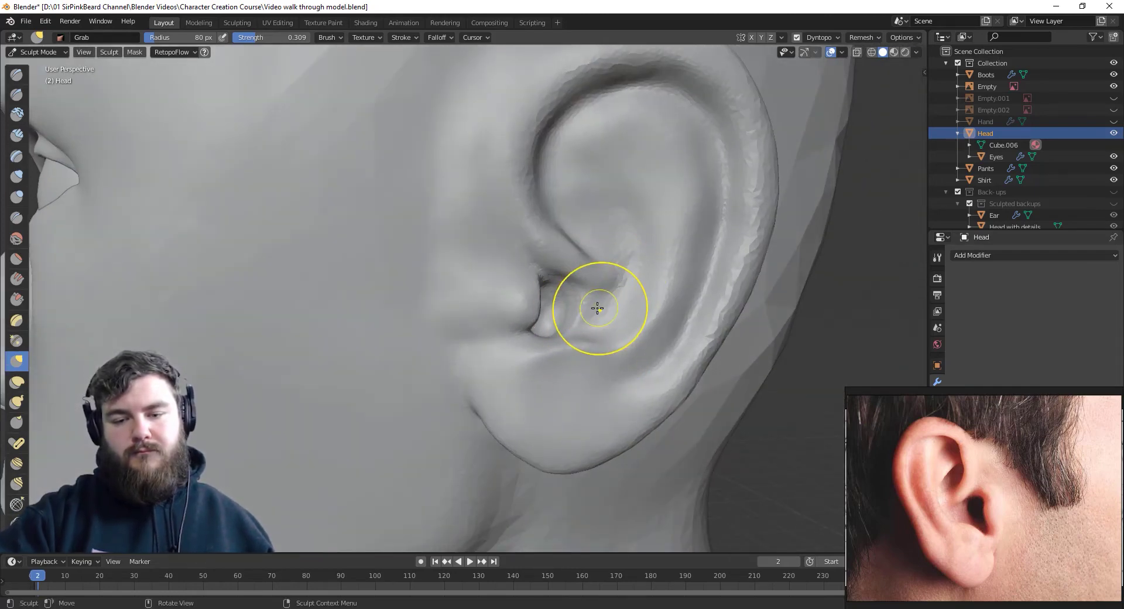
left_click_drag(610, 351, 648, 314)
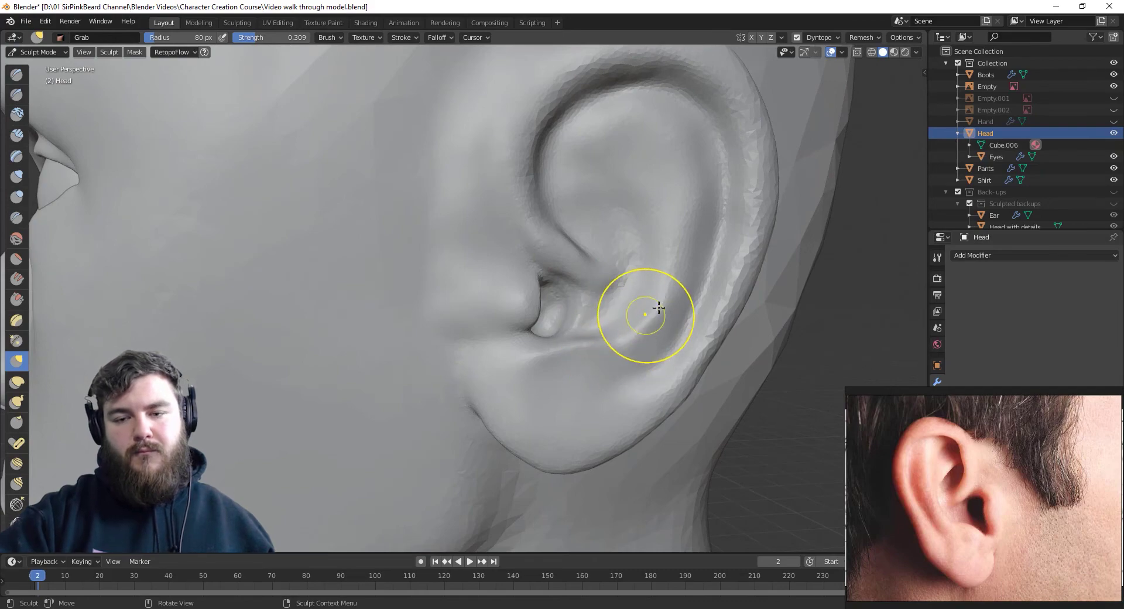
Orbit over the whole head to check the ear against the character reference
middle_click_drag(648, 314, 776, 227)
scroll(650, 293, "down", 4)
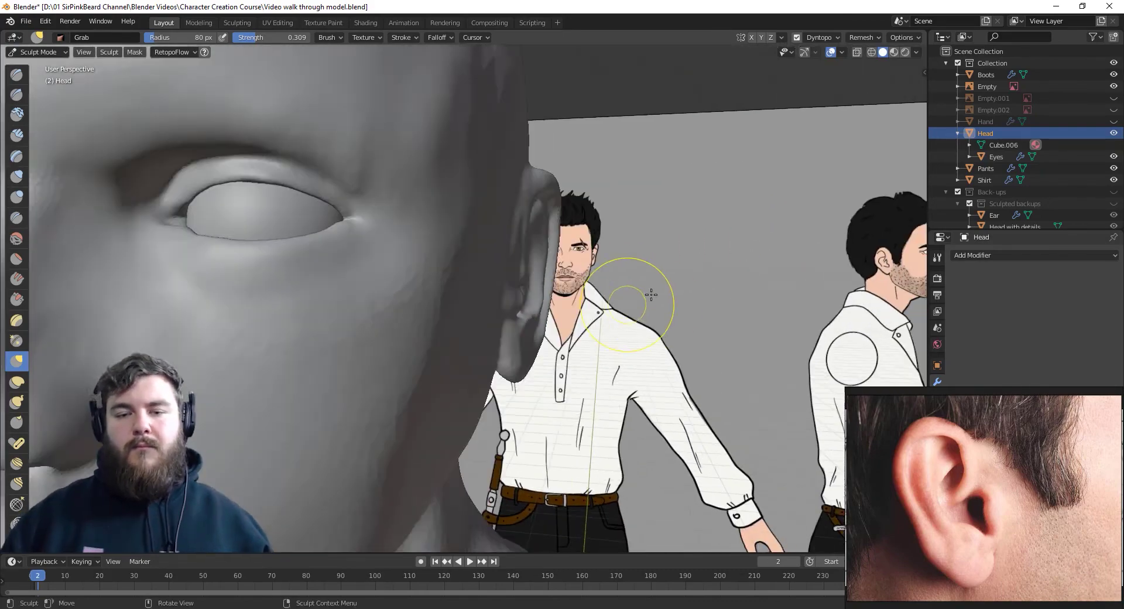
middle_click_drag(650, 293, 557, 358)
scroll(690, 337, "down", 3)
scroll(557, 288, "up", 5)
scroll(590, 305, "up", 4)
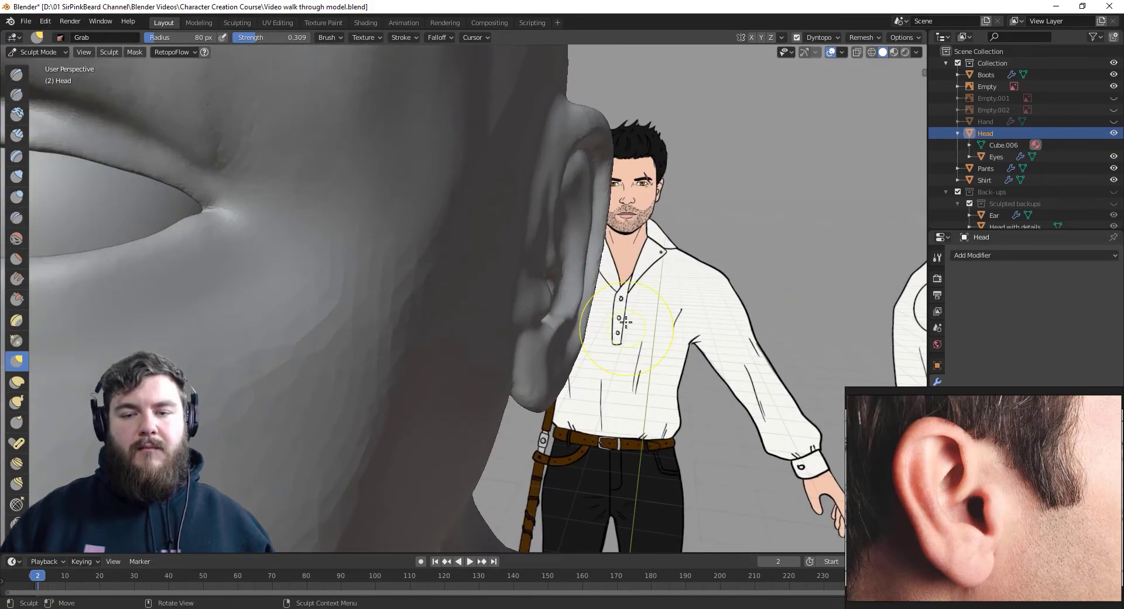
middle_click_drag(659, 322, 597, 301)
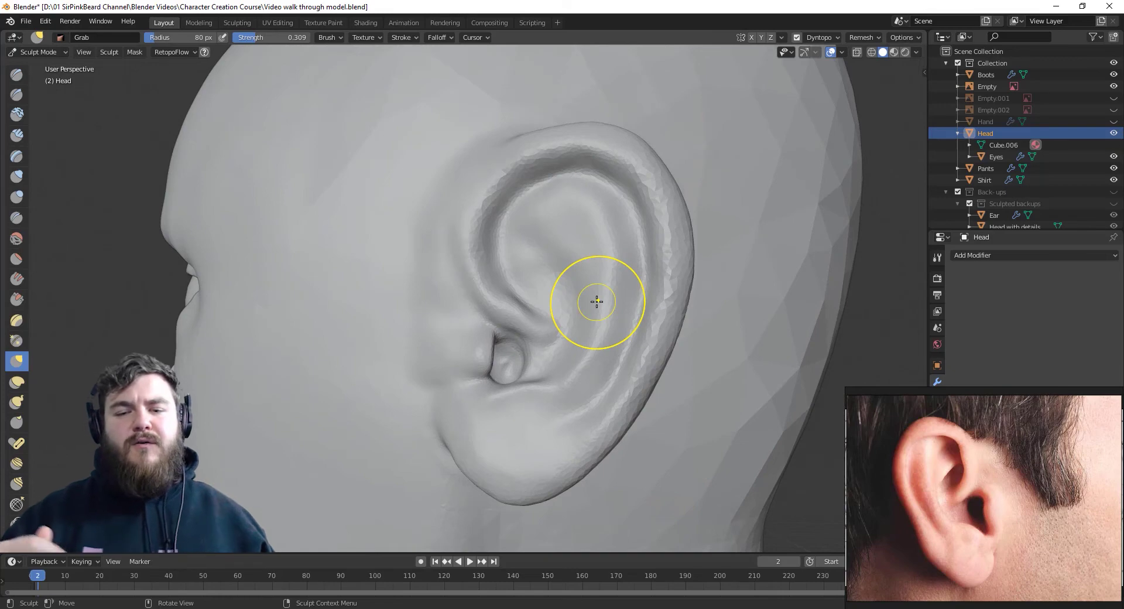
Build up clay along the upper inner ear with a smaller Clay Strips brush
left_click(17, 136)
key("f")
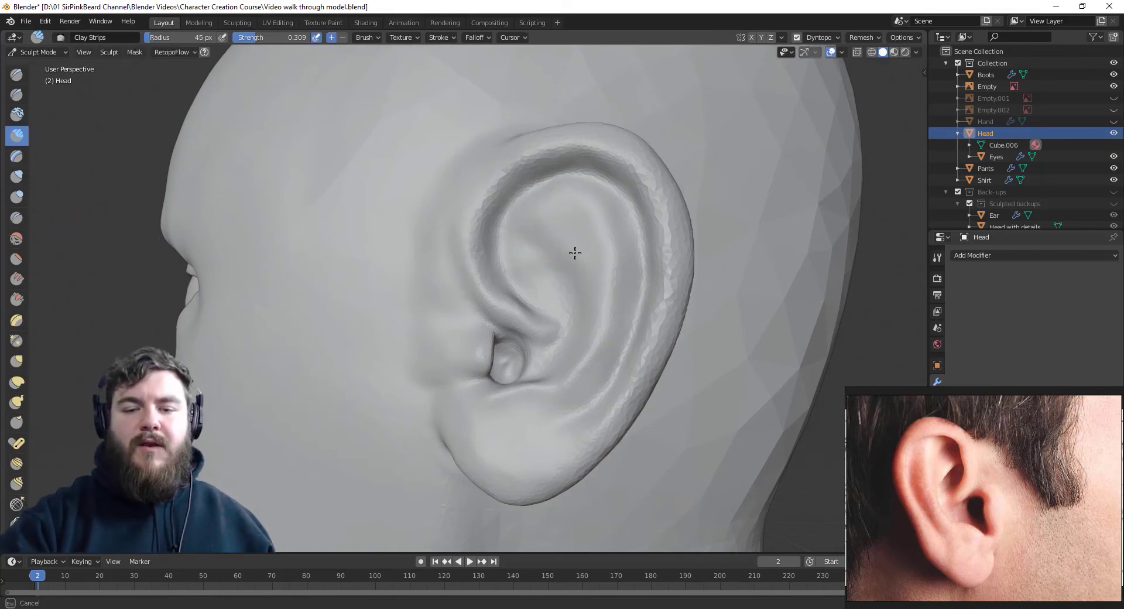
mouse_move(575, 253)
left_mouse_down()
mouse_move(523, 230)
mouse_move(550, 226)
left_mouse_up()
left_click_drag(597, 272, 586, 210)
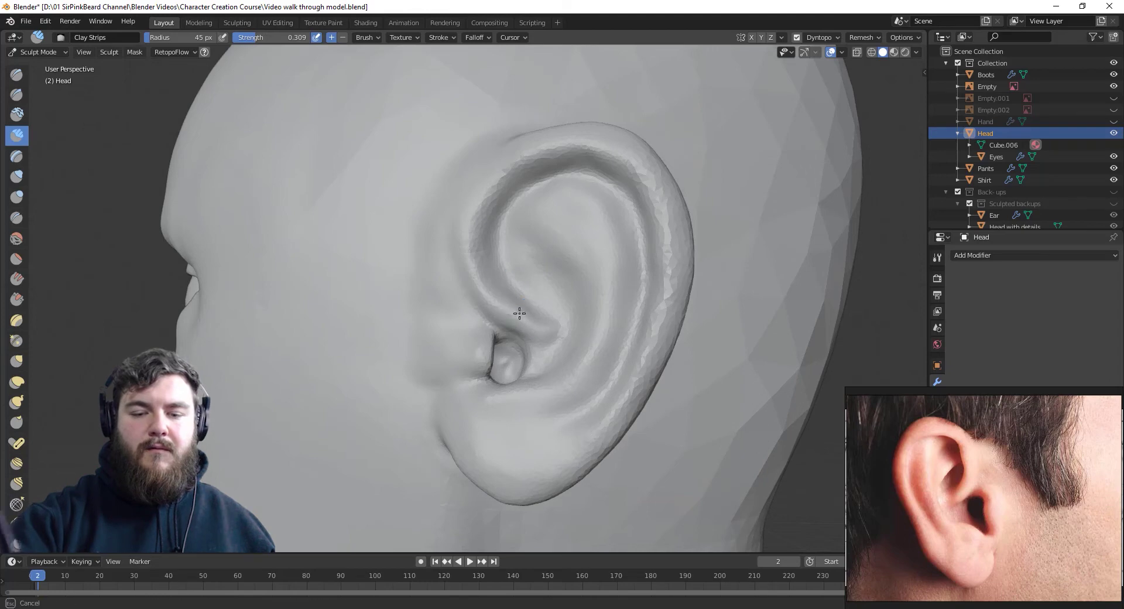
Deepen the ear's inner groove and the notch below the tragus with the Crease brush
key("shift+c")
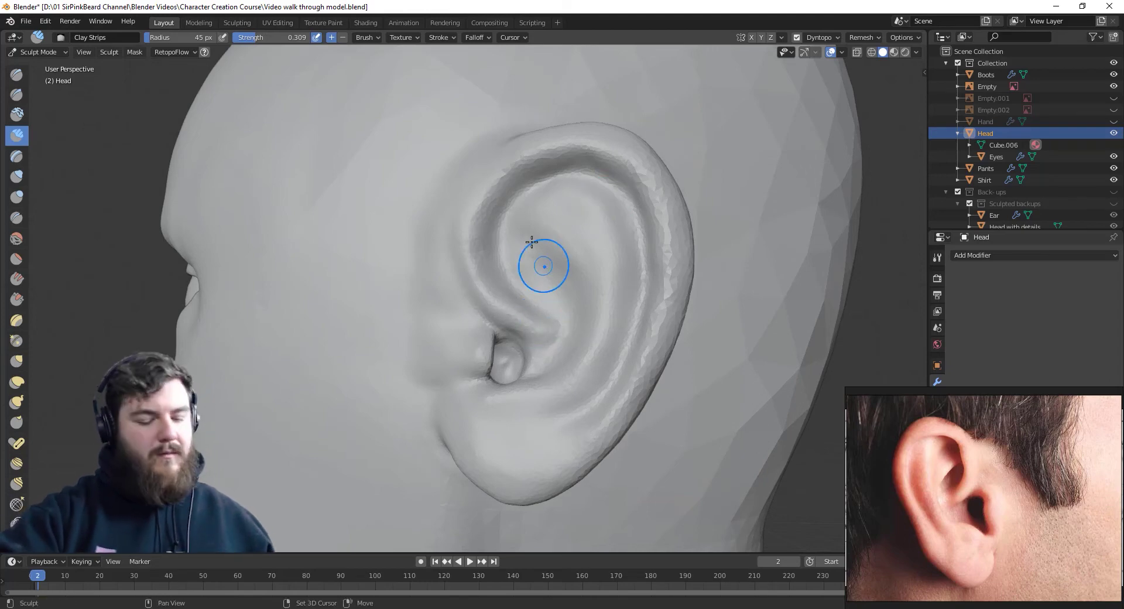
left_click_drag(539, 176, 577, 159)
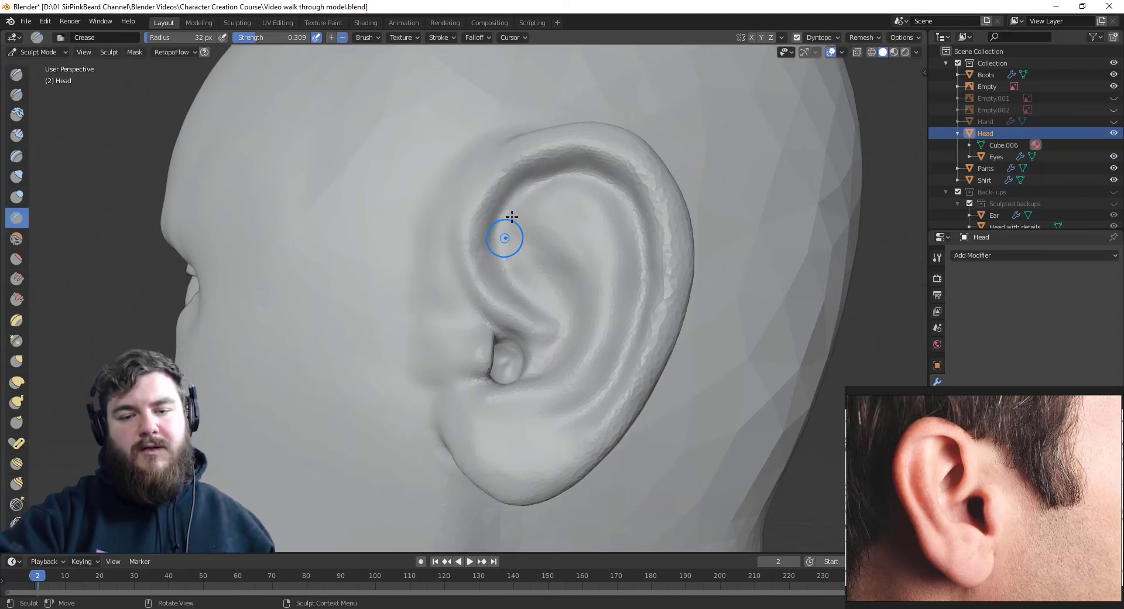
left_click_drag(510, 221, 579, 160)
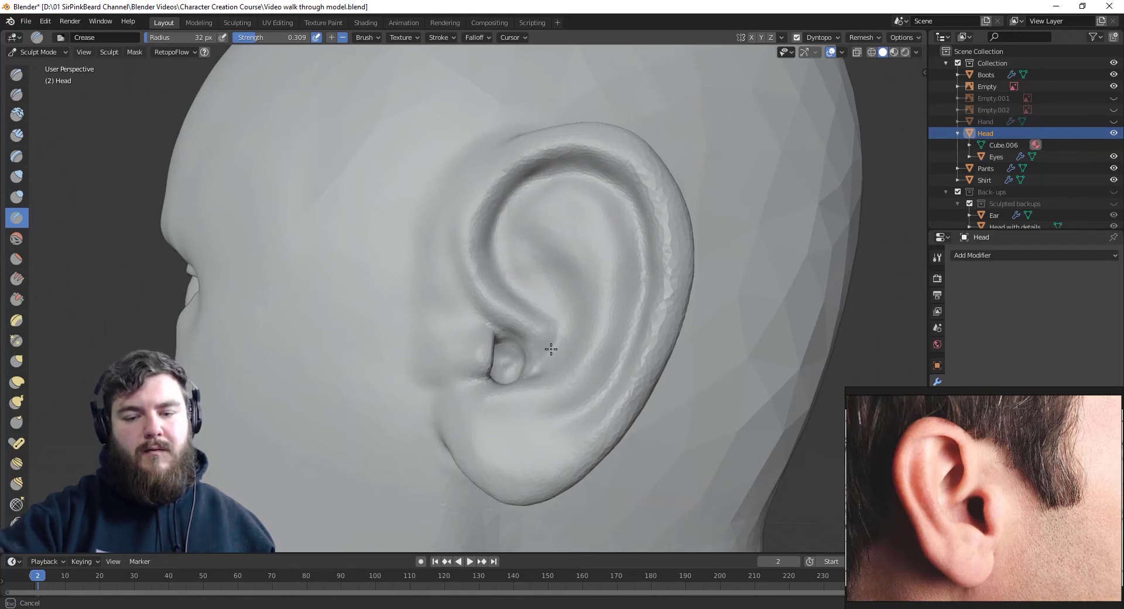
mouse_move(603, 356)
middle_mouse_down()
mouse_move(520, 369)
mouse_move(522, 388)
middle_mouse_up()
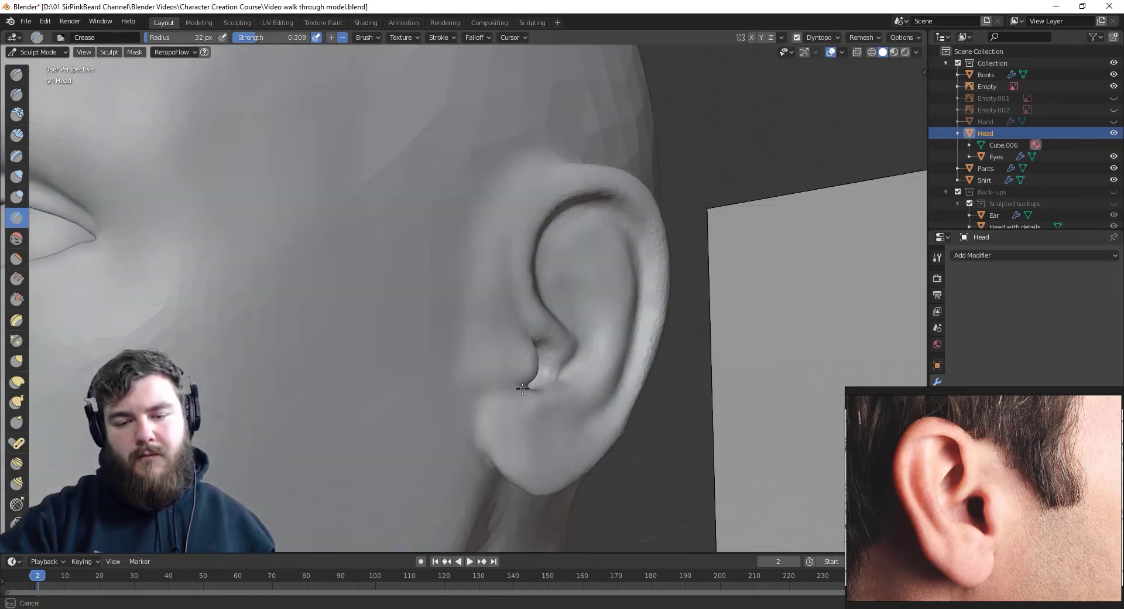
mouse_move(523, 388)
left_mouse_down()
mouse_move(509, 391)
mouse_move(524, 404)
left_mouse_up()
mouse_move(536, 405)
middle_mouse_down()
mouse_move(516, 359)
mouse_move(584, 376)
mouse_move(638, 373)
middle_mouse_up()
Crease the groove along the upper helix, then zoom out to show the reference
left_click_drag(572, 201, 646, 207)
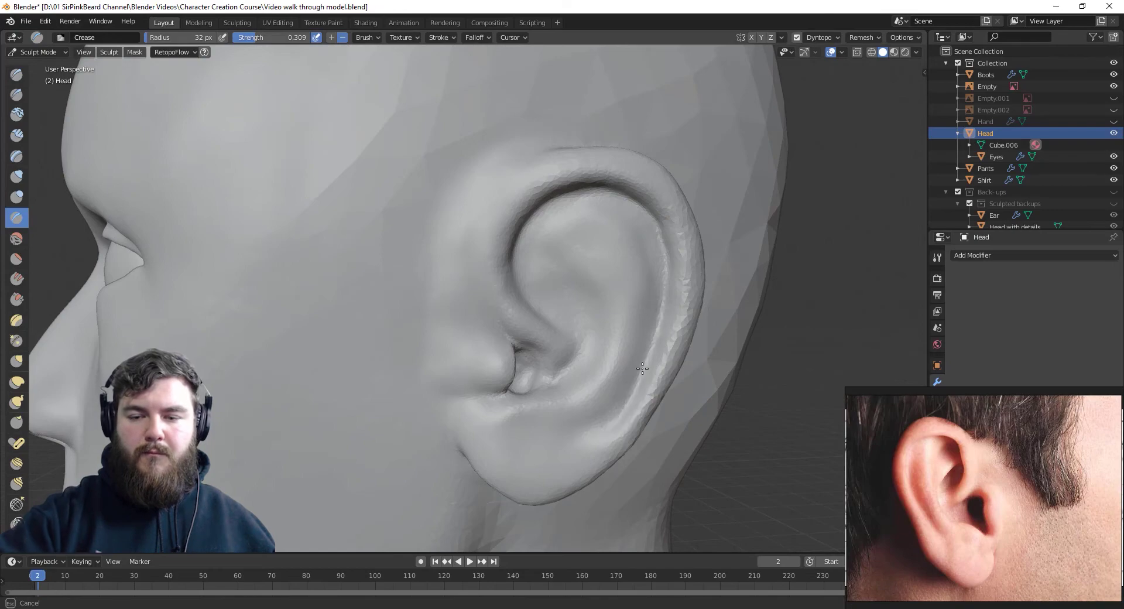
left_click_drag(643, 368, 629, 394)
middle_click_drag(634, 374, 731, 329)
scroll(676, 255, "down", 8)
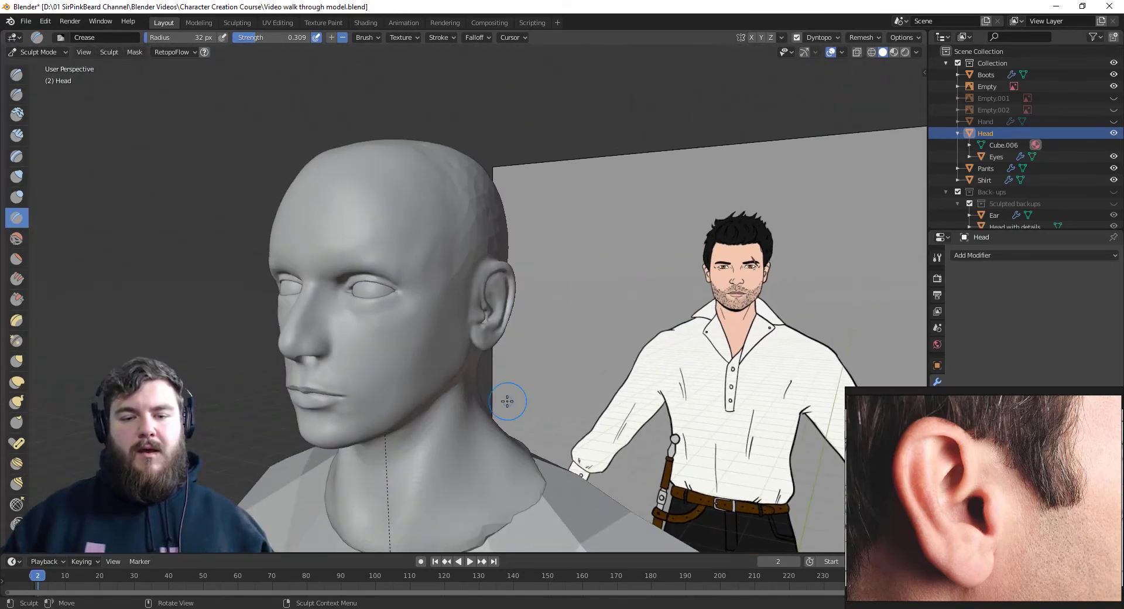
Switch to the Grab brush and enlarge its radius to 110 px
middle_click_drag(508, 402, 595, 289)
scroll(594, 307, "up", 3)
scroll(533, 339, "up", 3)
middle_click_drag(552, 334, 624, 359)
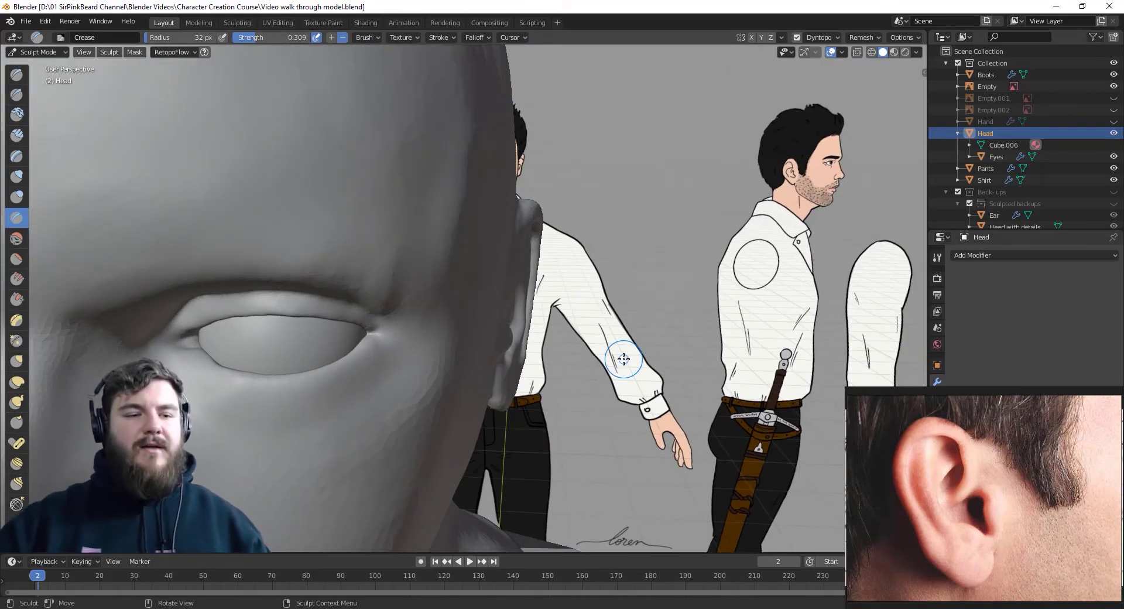
key("g")
middle_click_drag(581, 248, 562, 242)
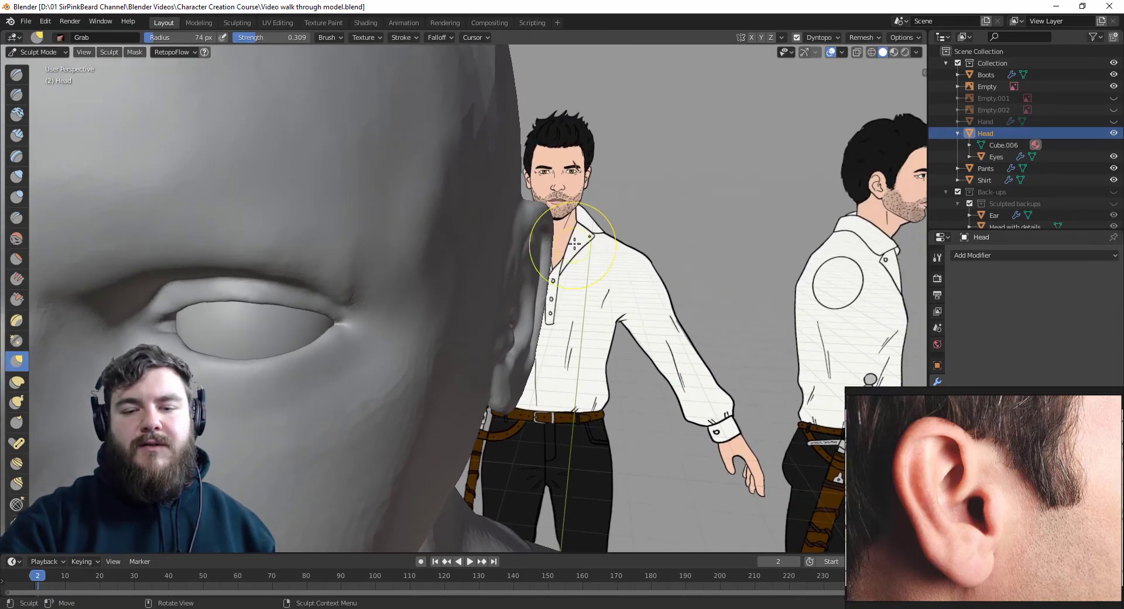
key("f")
left_click(595, 254)
Pull the top of the ear upward and reshape the inner ear and rim
left_click_drag(535, 227, 547, 226)
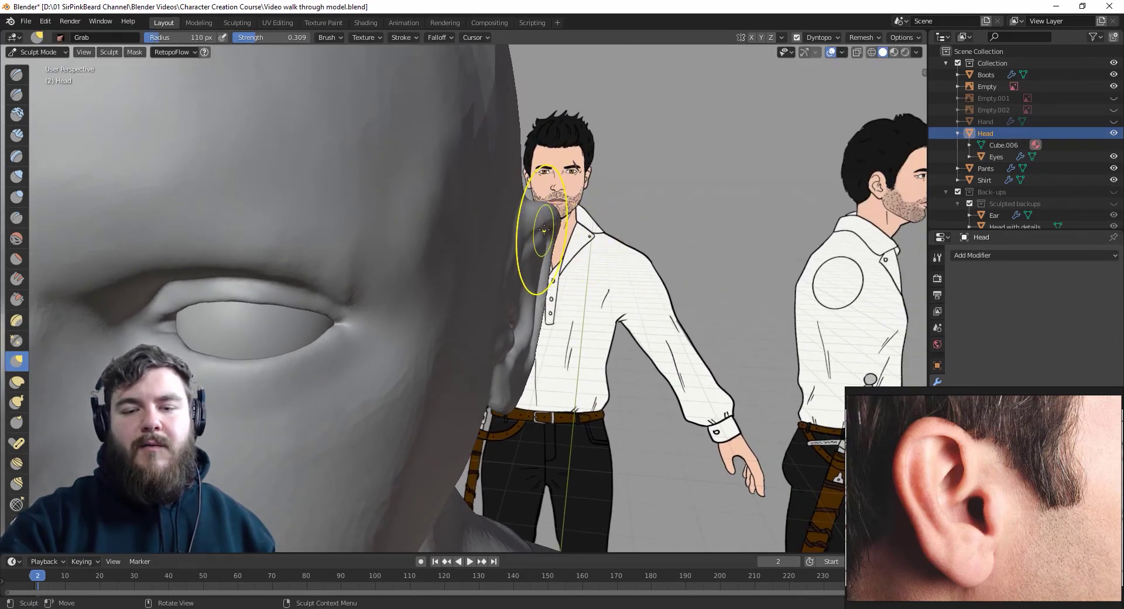
left_click_drag(557, 266, 563, 242)
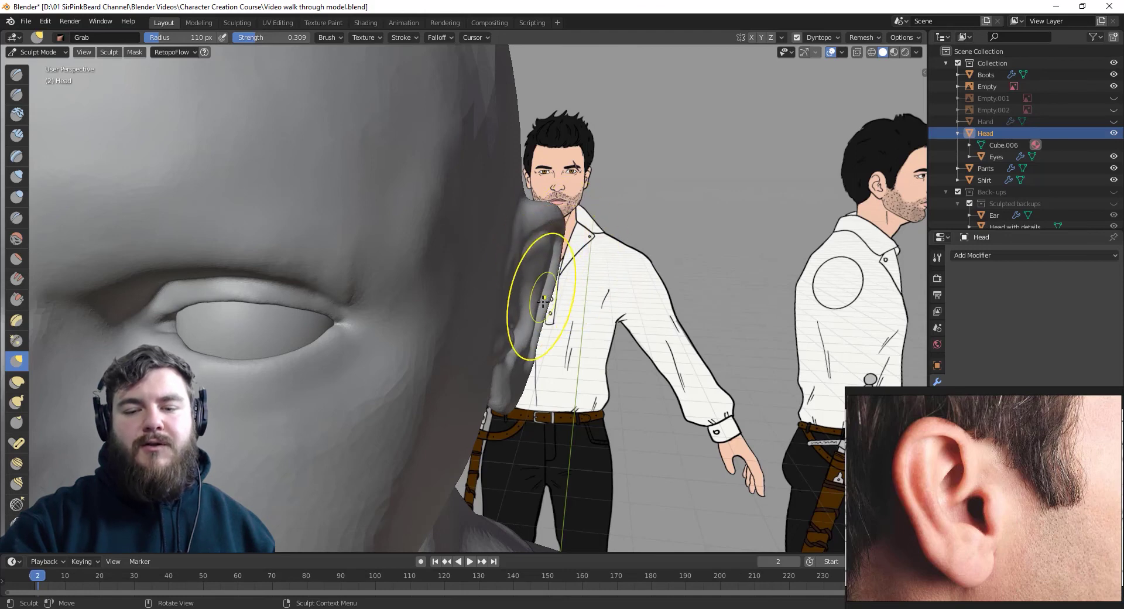
left_click_drag(544, 301, 543, 306)
left_click_drag(545, 299, 549, 287)
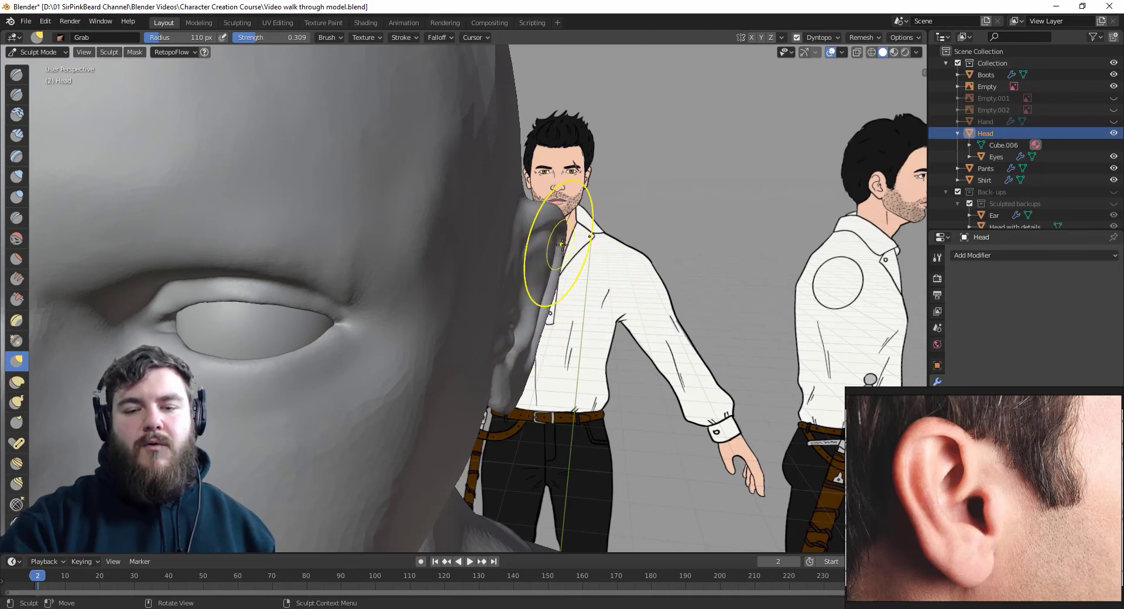
Shrink the brush to 89 px and nudge the ear outline to match the reference images
middle_click_drag(575, 262, 527, 264)
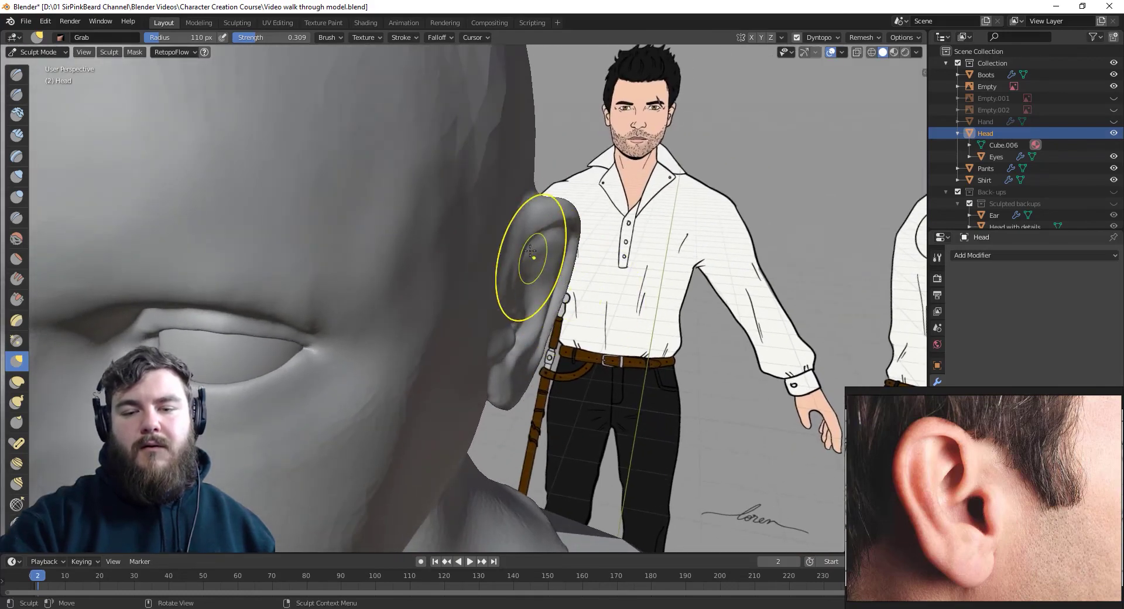
key("f")
left_click(516, 251)
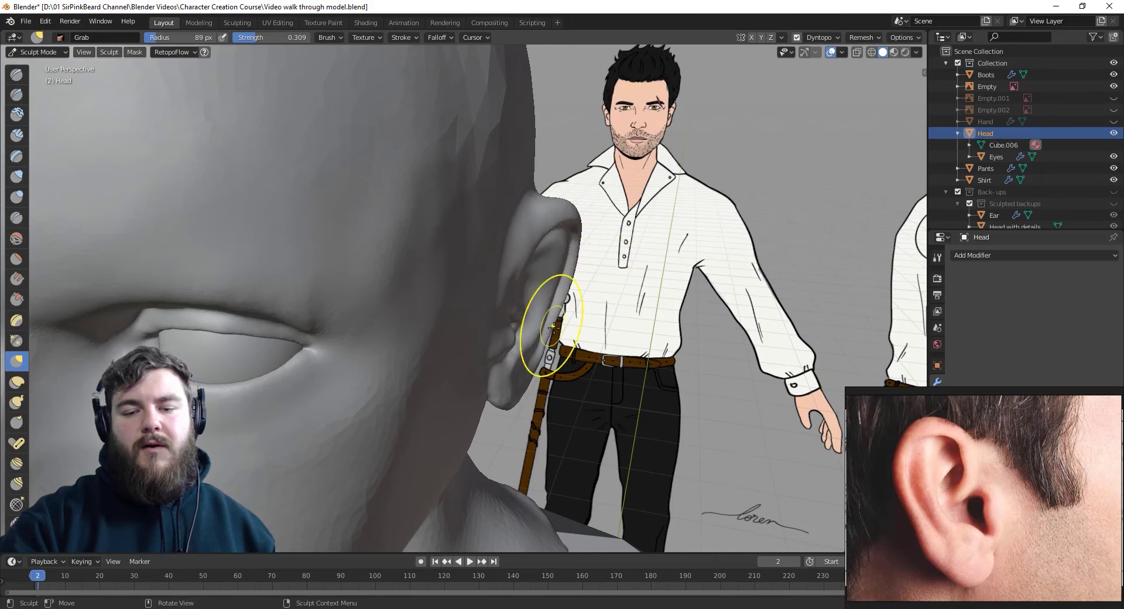
mouse_move(535, 357)
middle_mouse_down()
mouse_move(601, 318)
mouse_move(517, 294)
middle_mouse_up()
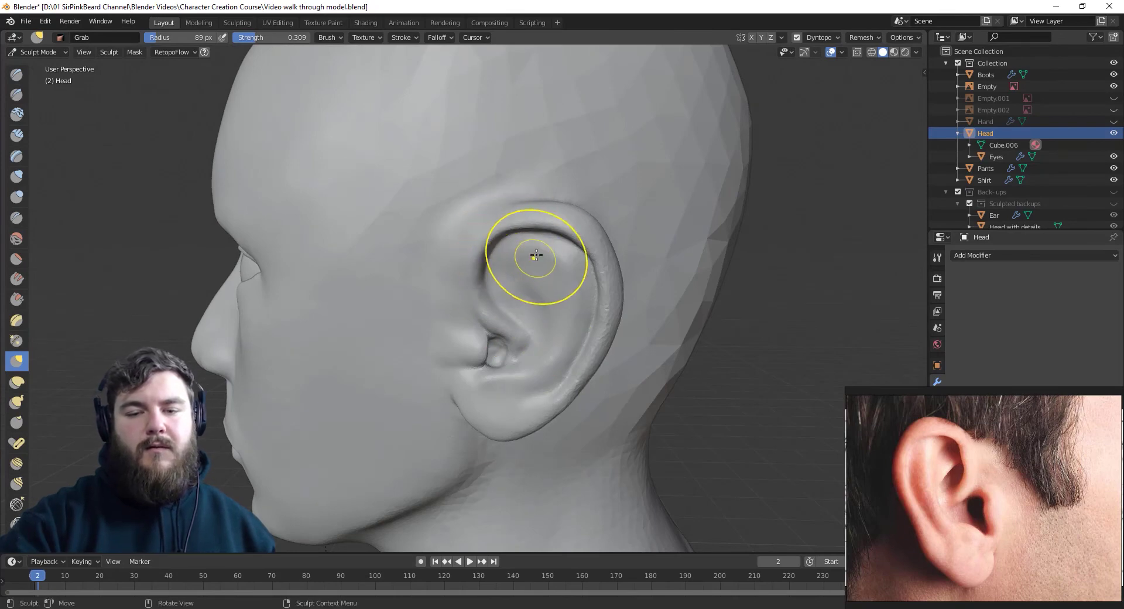
middle_click_drag(602, 286, 710, 294)
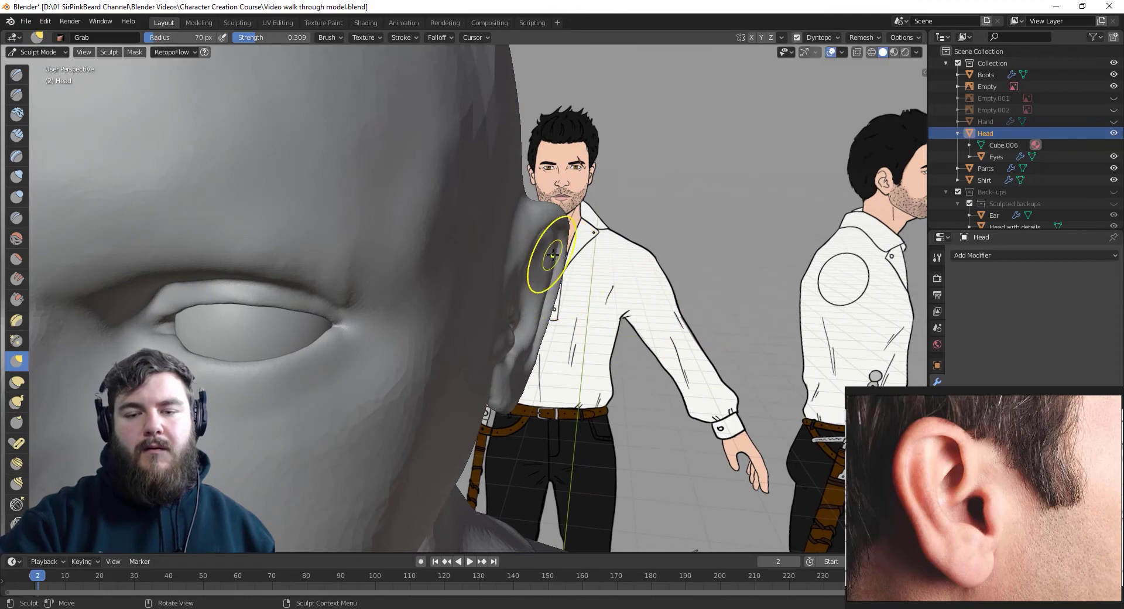
mouse_move(556, 314)
middle_mouse_down()
mouse_move(554, 331)
mouse_move(535, 333)
middle_mouse_up()
mouse_move(559, 231)
left_mouse_down()
mouse_move(506, 280)
mouse_move(544, 316)
mouse_move(585, 265)
left_mouse_up()
left_click_drag(573, 335, 597, 321)
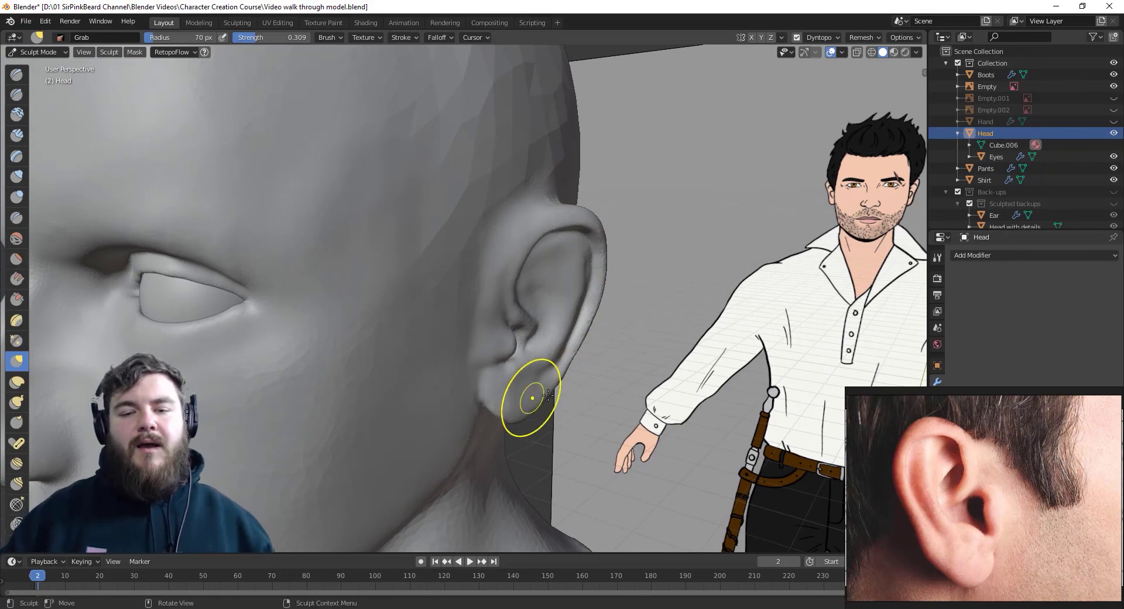
scroll(532, 397, "down", 6)
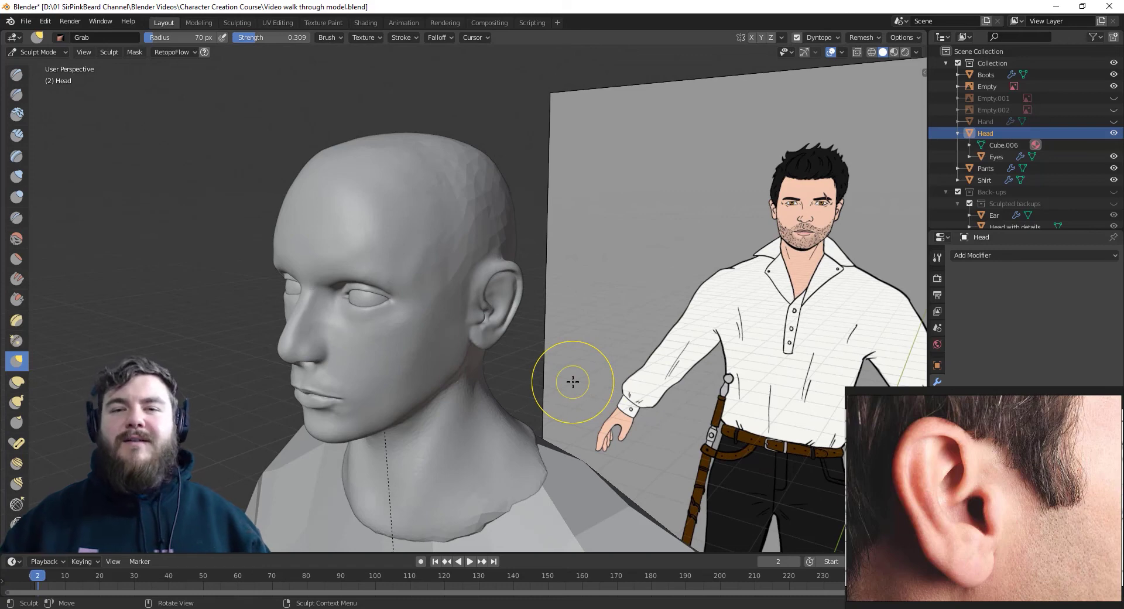
Check the Dyntopo settings, then enable X-axis mirror symmetry for sculpting the Head
left_click(820, 37)
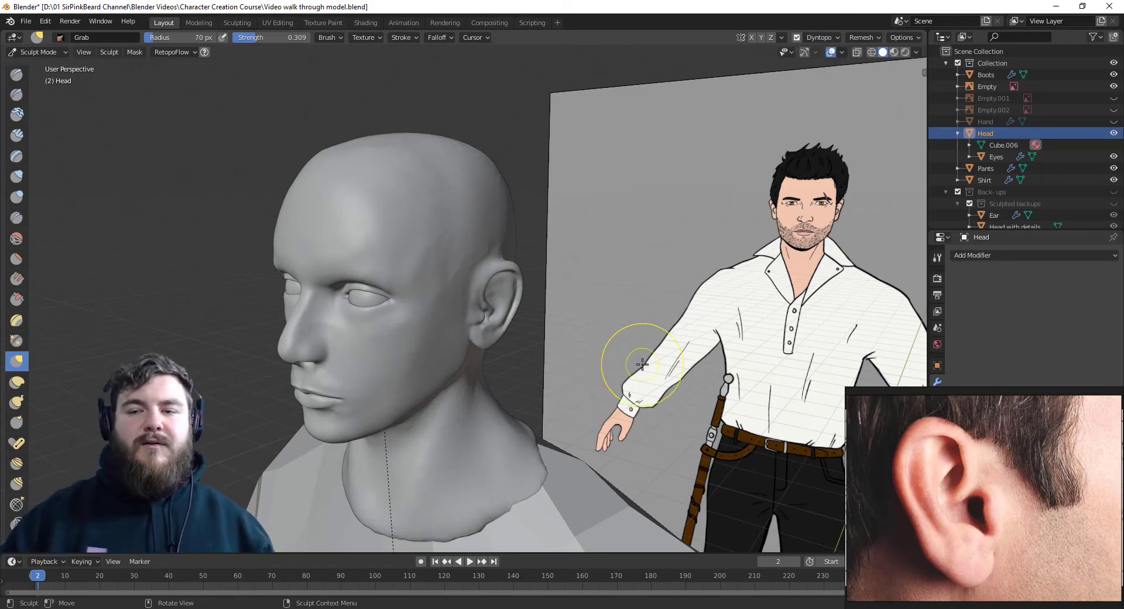
left_click(834, 36)
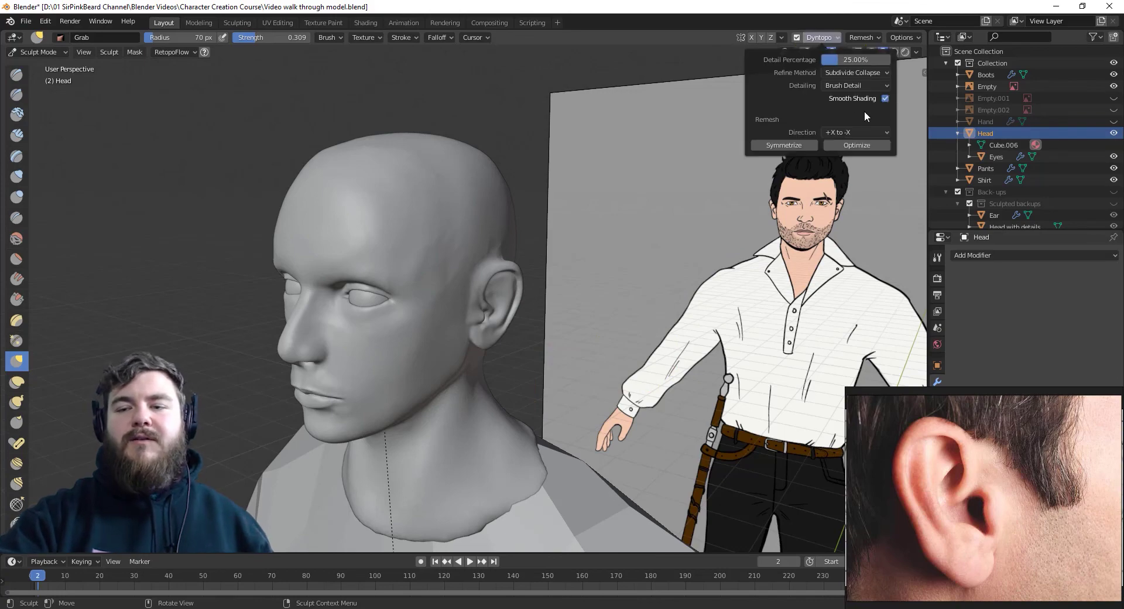
middle_click_drag(597, 306, 621, 339)
scroll(592, 366, "down", 4)
left_click(751, 38)
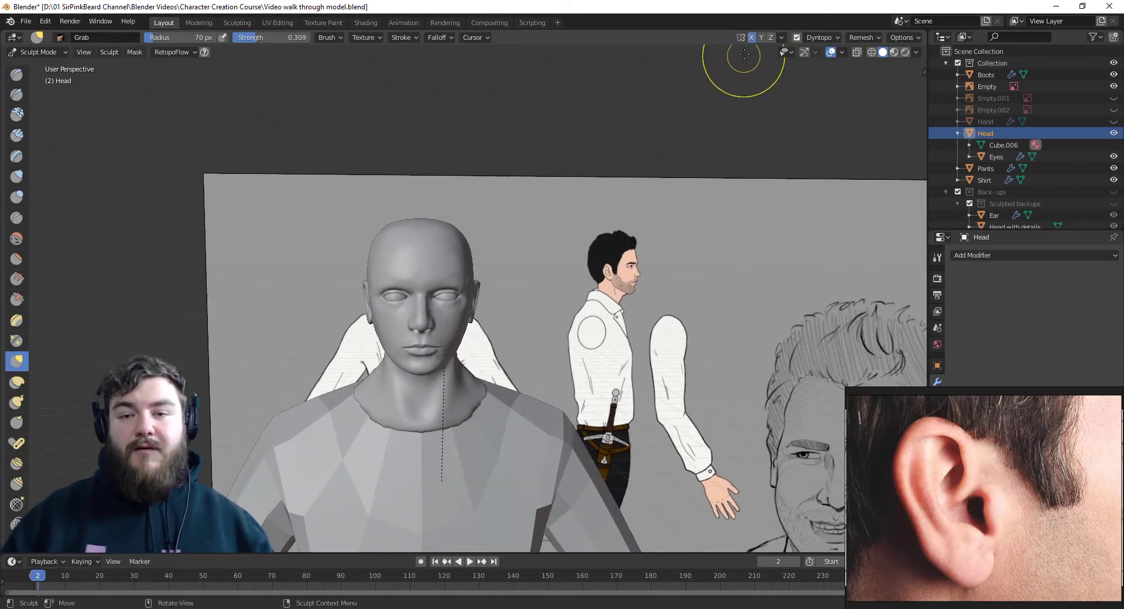
middle_click_drag(601, 355, 577, 339)
middle_click_drag(464, 313, 808, 104)
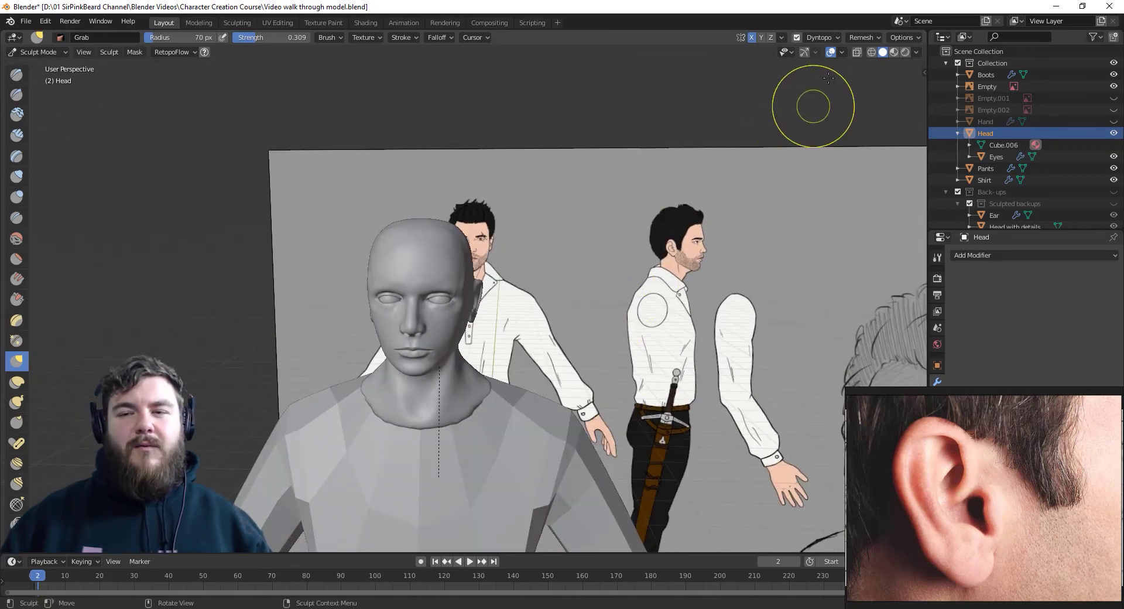
left_click(820, 38)
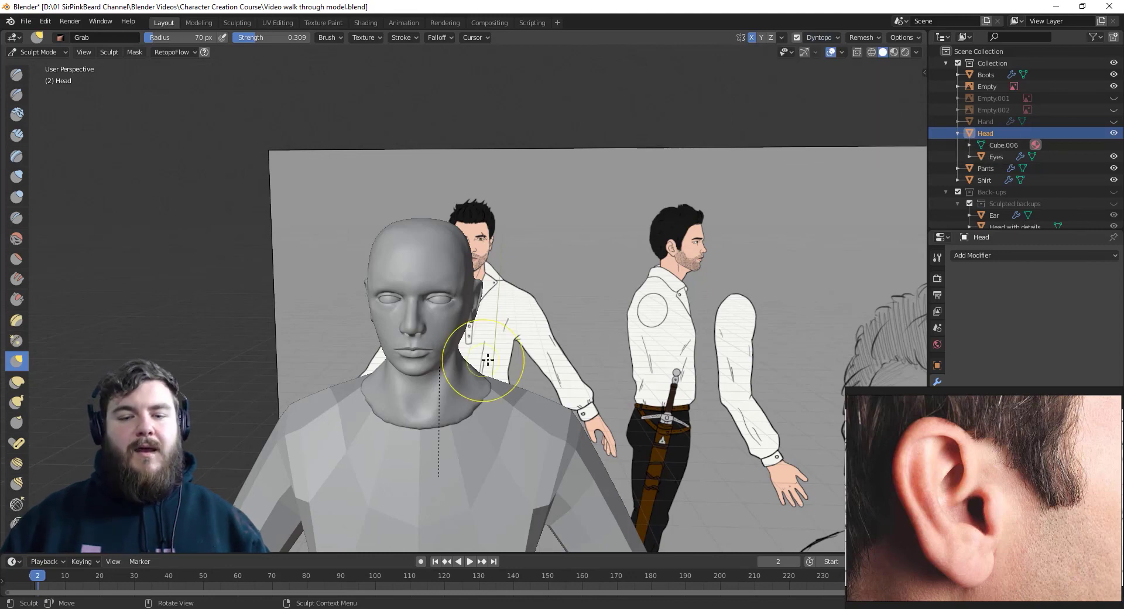
middle_click_drag(469, 360, 591, 376)
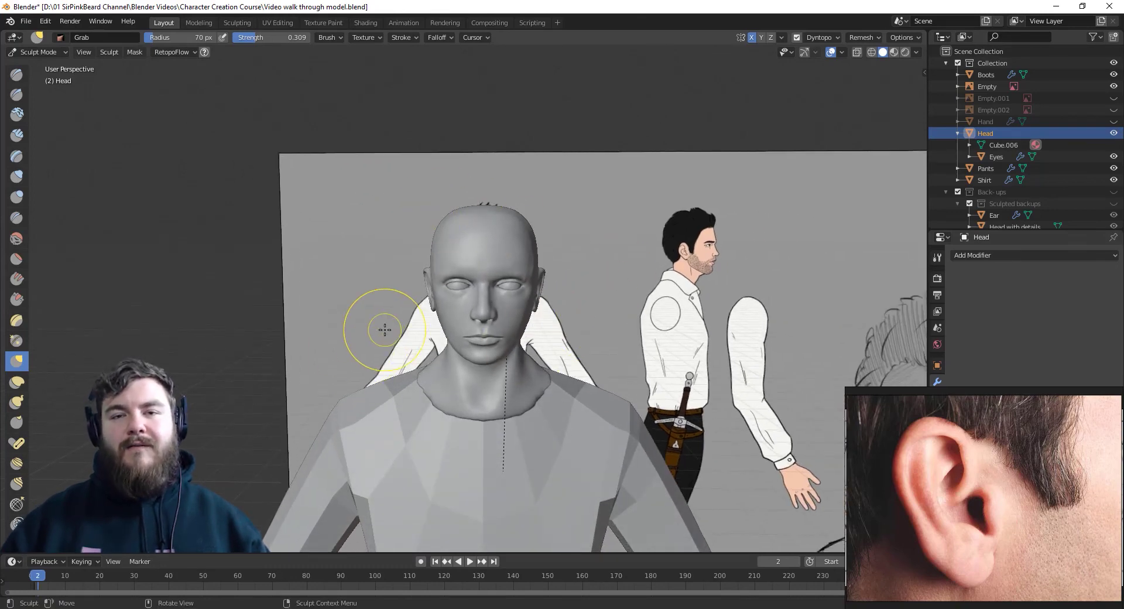
middle_click_drag(385, 329, 389, 346)
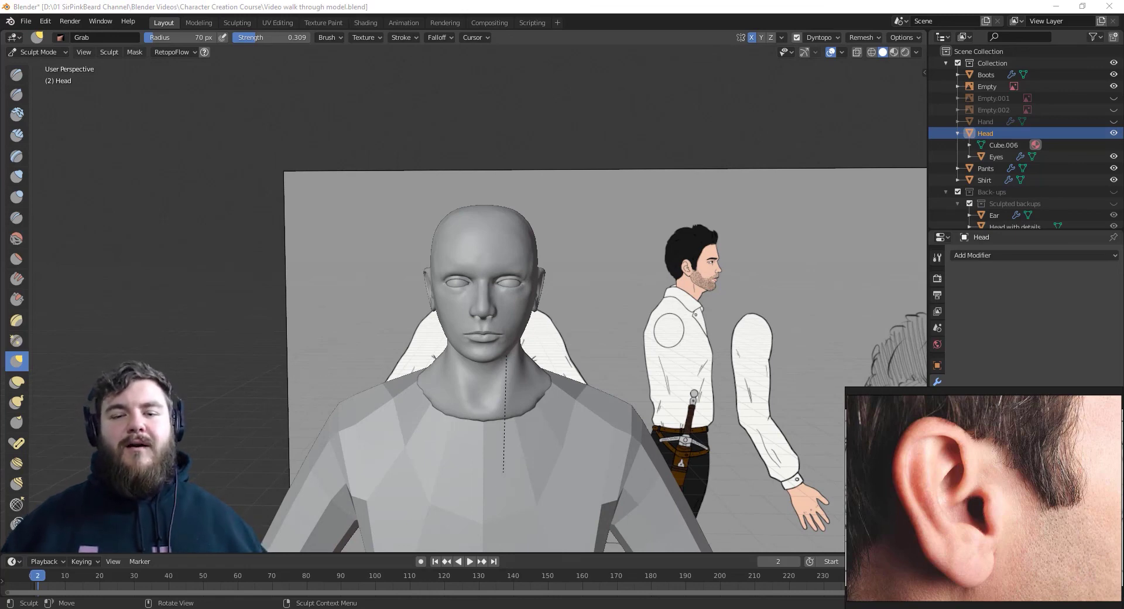
middle_click_drag(622, 422, 519, 421)
scroll(506, 432, "up", 3)
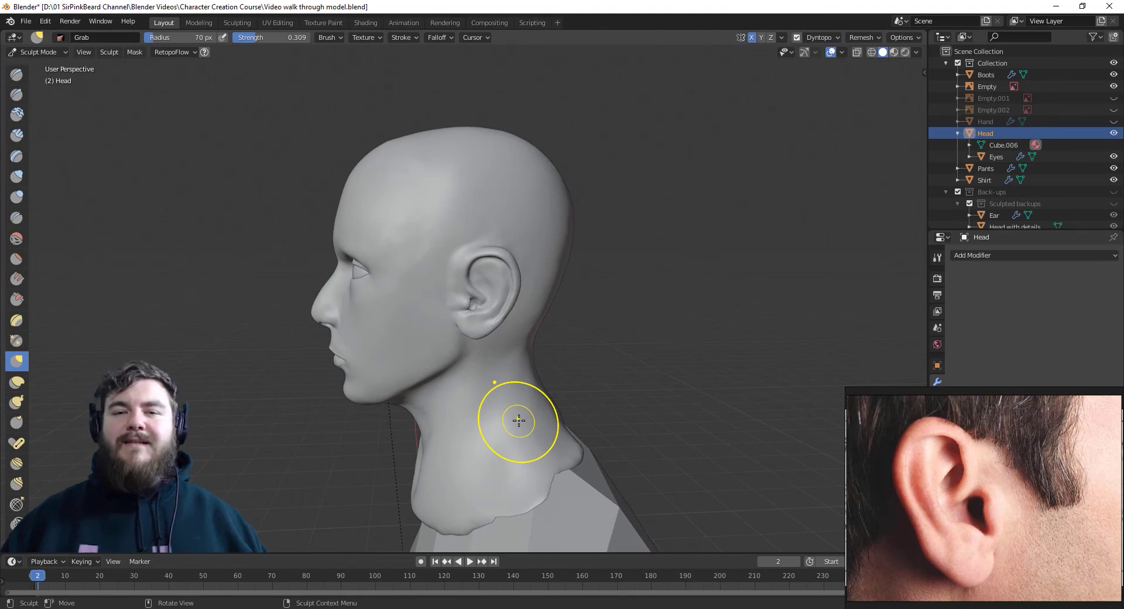